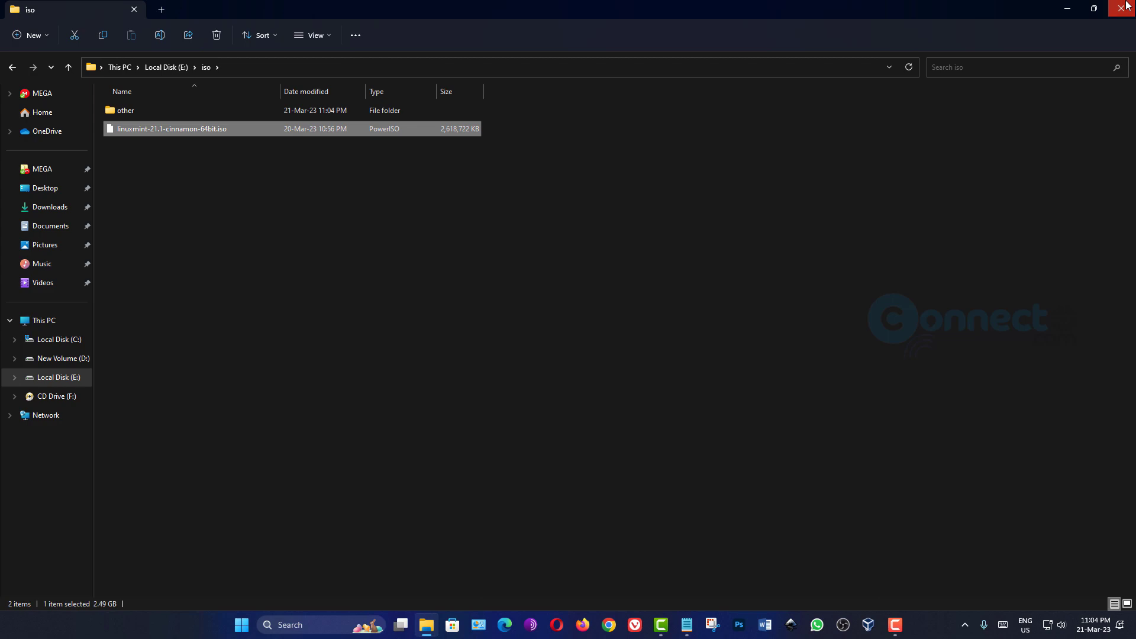
- Close the iso folder window and launch VirtualBox from the taskbar
{"action": "left_click", "coordinate": [1121, 8]}
{"action": "left_click", "coordinate": [867, 624]}
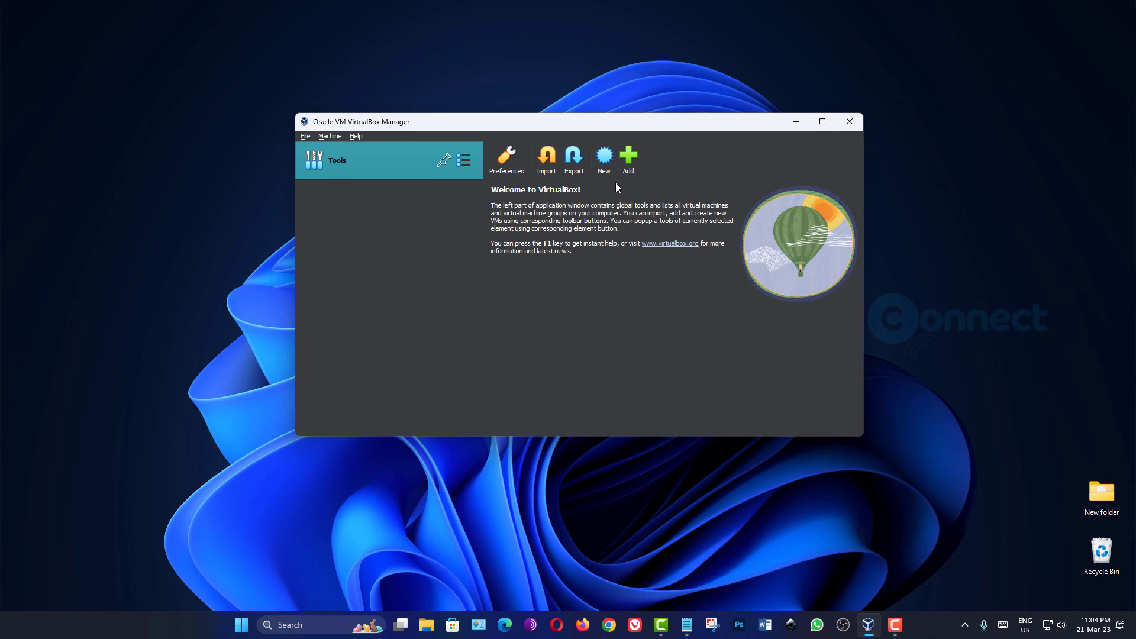
- Start a new VM named 'Linux Mint Cinnamon Edition' with its folder set to E:\Virtual OS
{"action": "left_click", "coordinate": [604, 158]}
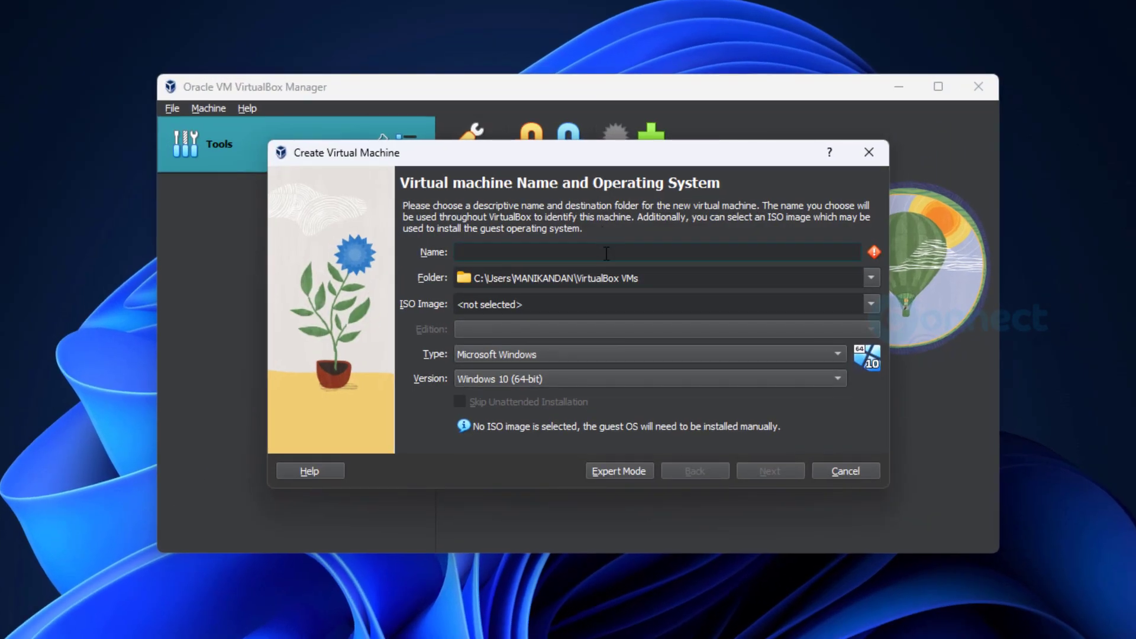
{"action": "type", "text": "Linux Mint Cinnamon Edition"}
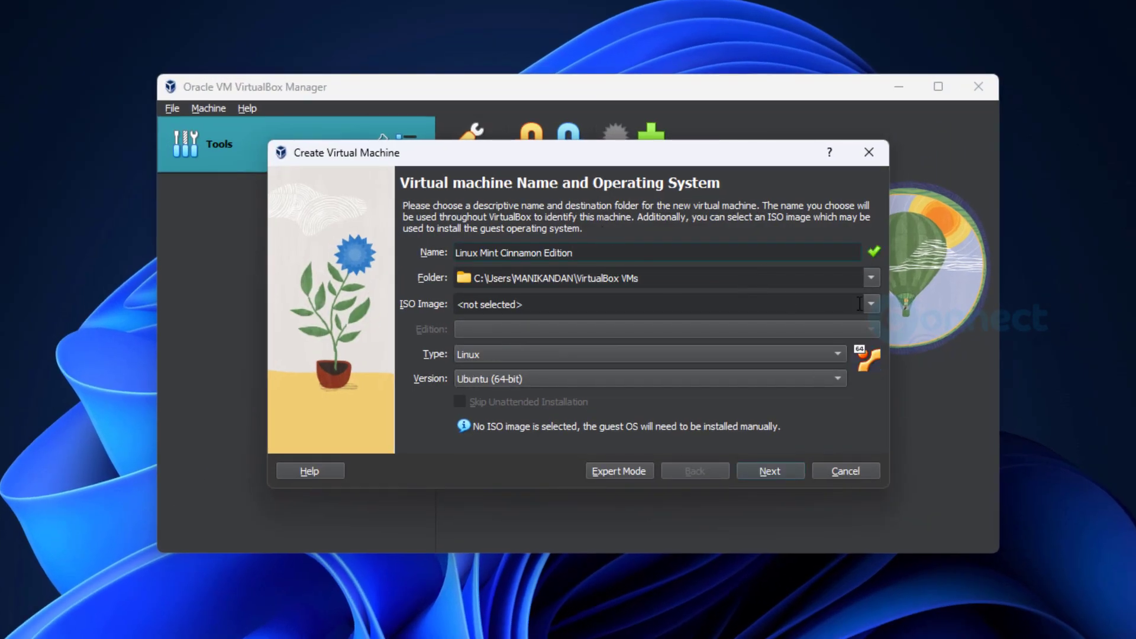
{"action": "left_click", "coordinate": [872, 278]}
{"action": "left_click", "coordinate": [848, 320]}
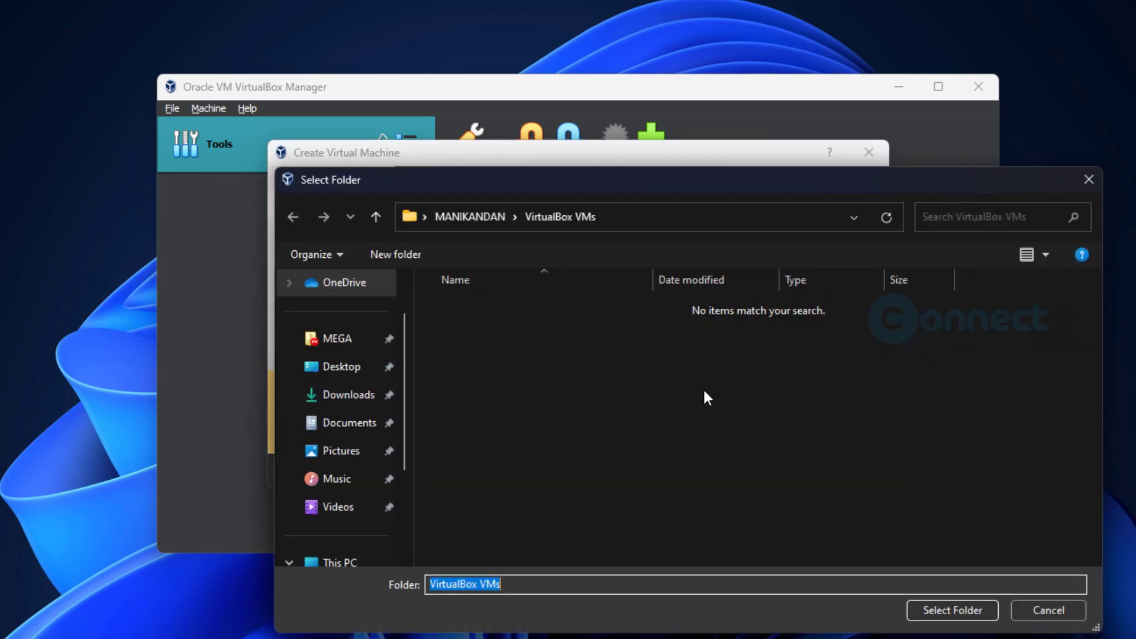
{"action": "scroll", "coordinate": [373, 450], "scroll_direction": "down", "scroll_amount": 2}
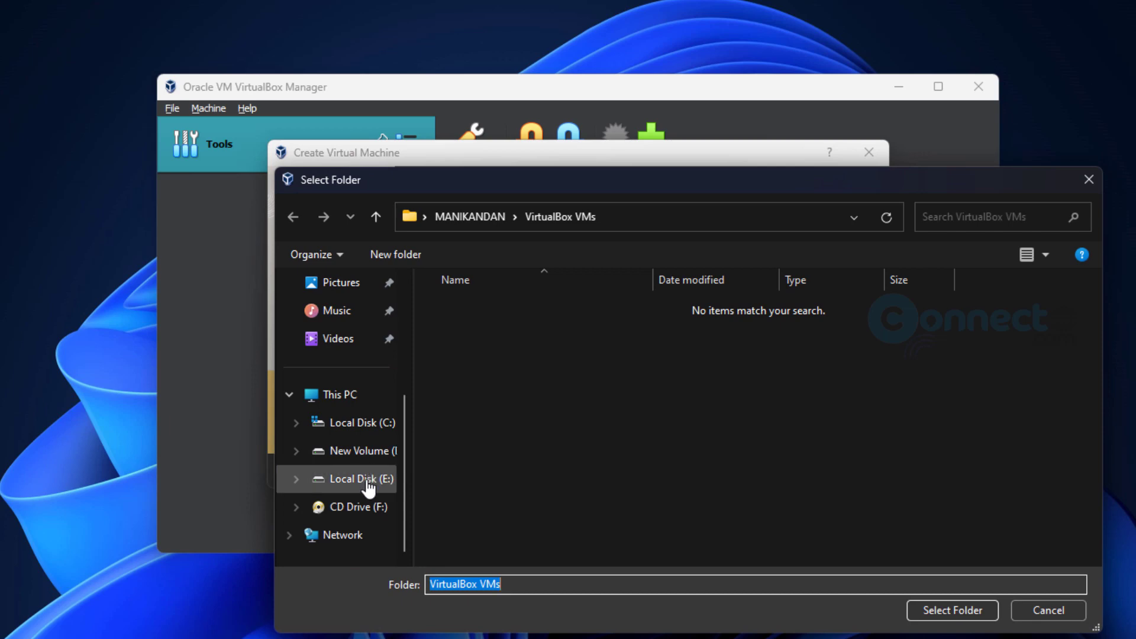
{"action": "left_click", "coordinate": [373, 482]}
{"action": "double_click", "coordinate": [497, 491]}
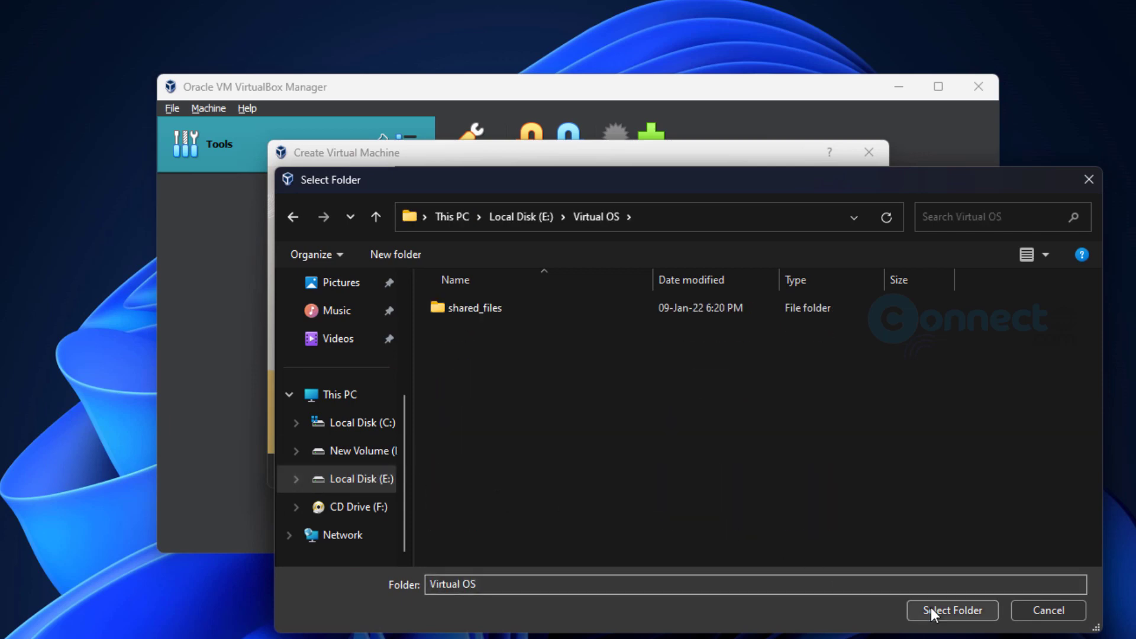
{"action": "left_click", "coordinate": [932, 610]}
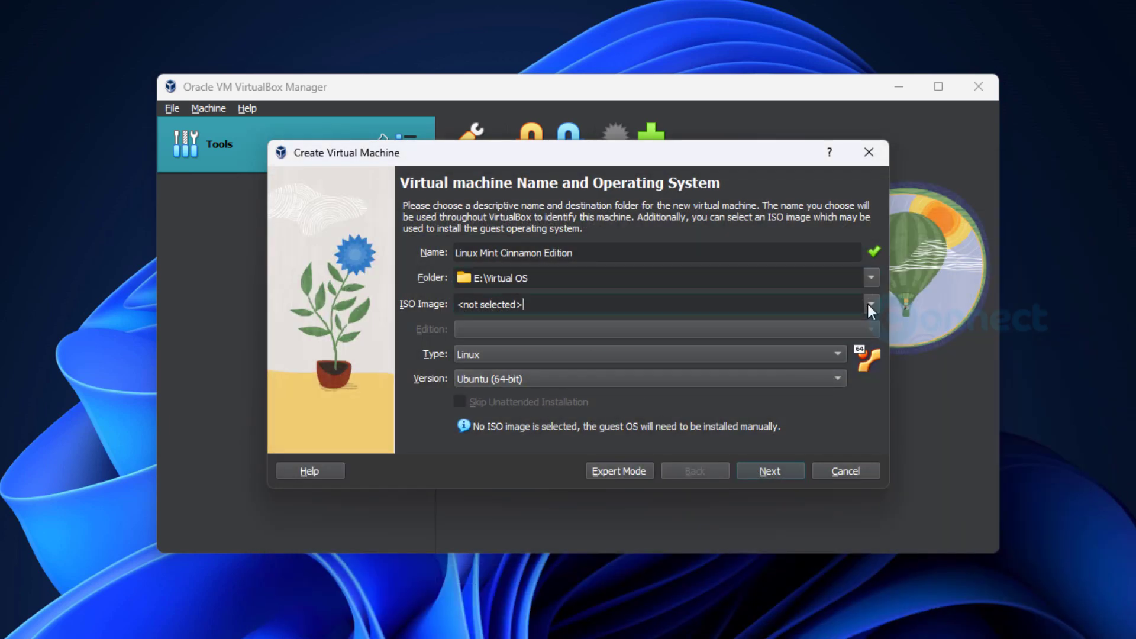
- Select linuxmint-21.1-cinnamon-64bit.iso as the new VM's ISO image
{"action": "left_click", "coordinate": [869, 303]}
{"action": "left_click", "coordinate": [820, 329]}
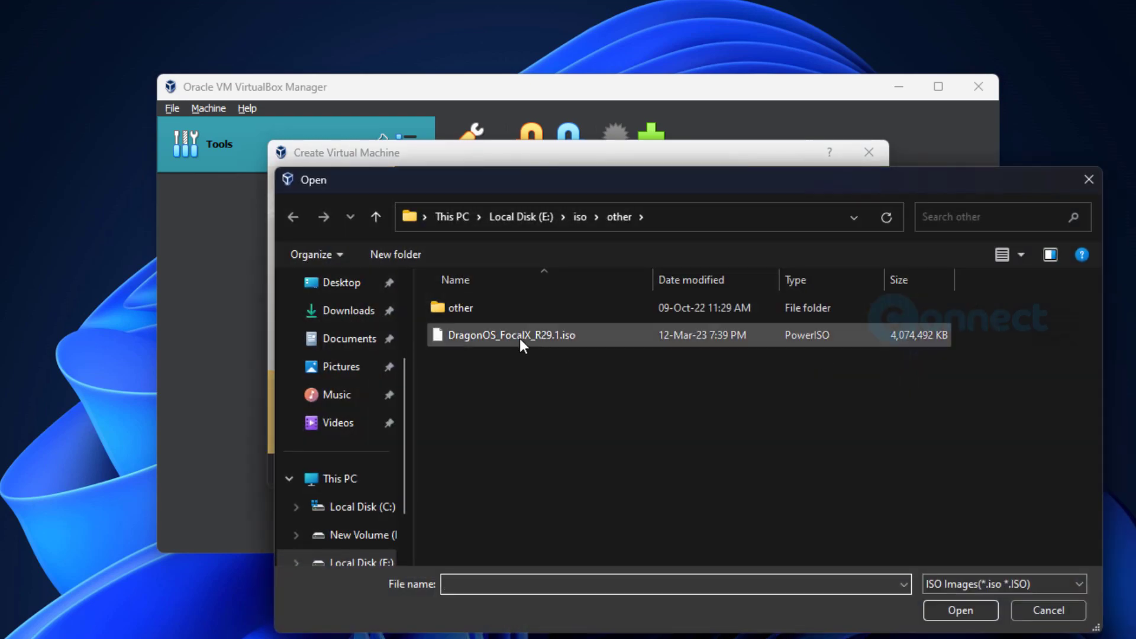
{"action": "left_click", "coordinate": [580, 217]}
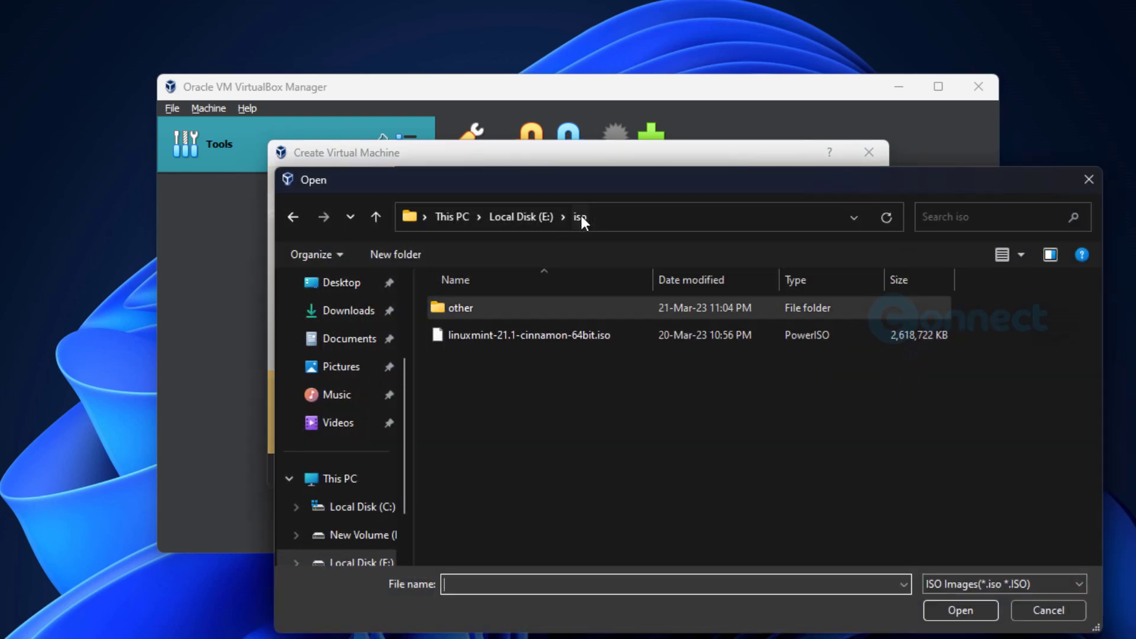
{"action": "left_click", "coordinate": [538, 334]}
{"action": "left_click", "coordinate": [957, 608]}
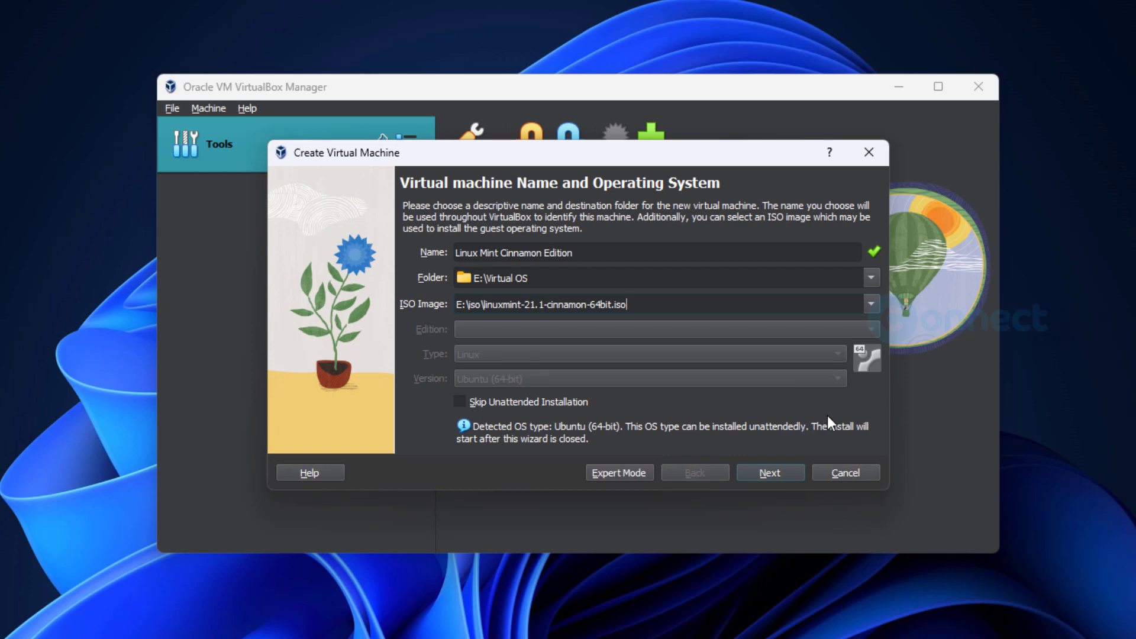
- Tick Skip Unattended Installation and move on to the hardware page
{"action": "left_click", "coordinate": [772, 477]}
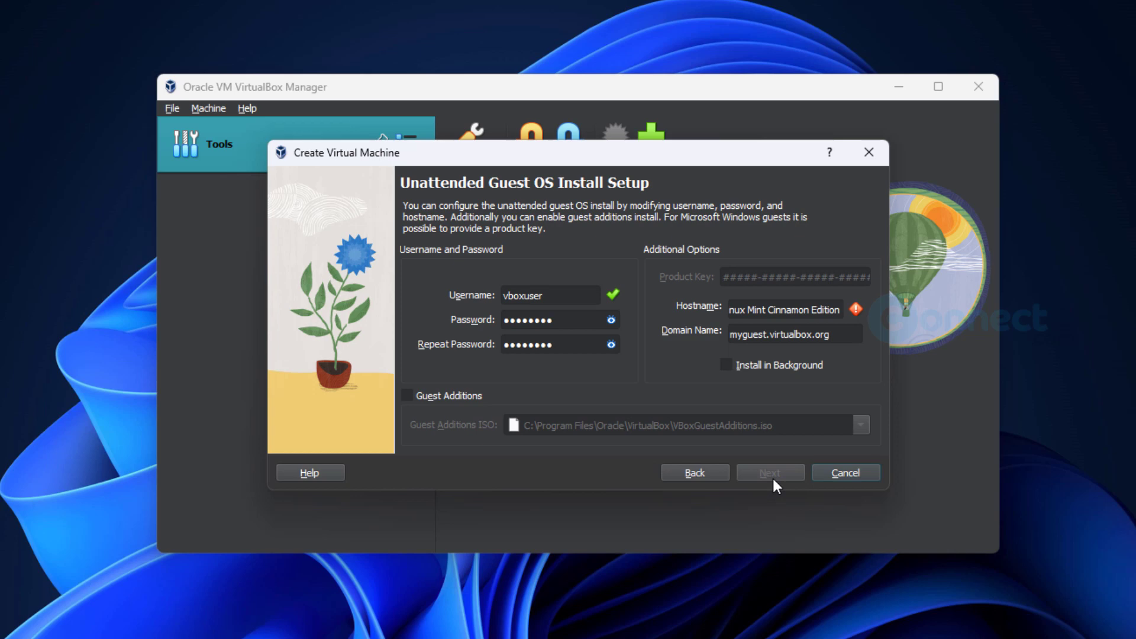
{"action": "left_click", "coordinate": [700, 469]}
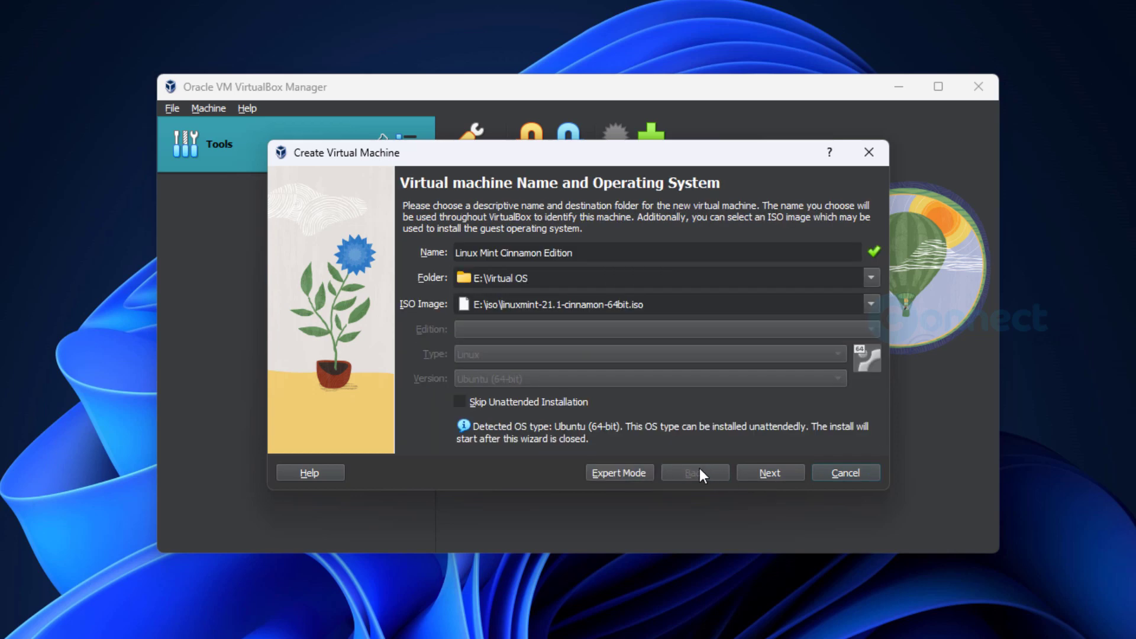
{"action": "left_click", "coordinate": [460, 402]}
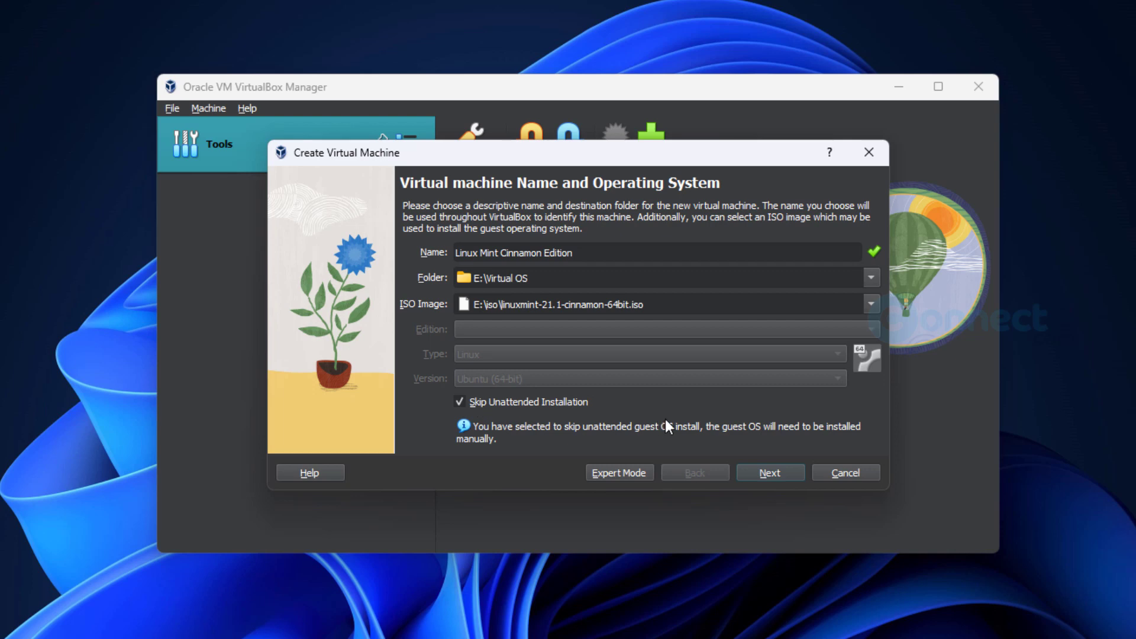
{"action": "left_click", "coordinate": [769, 474]}
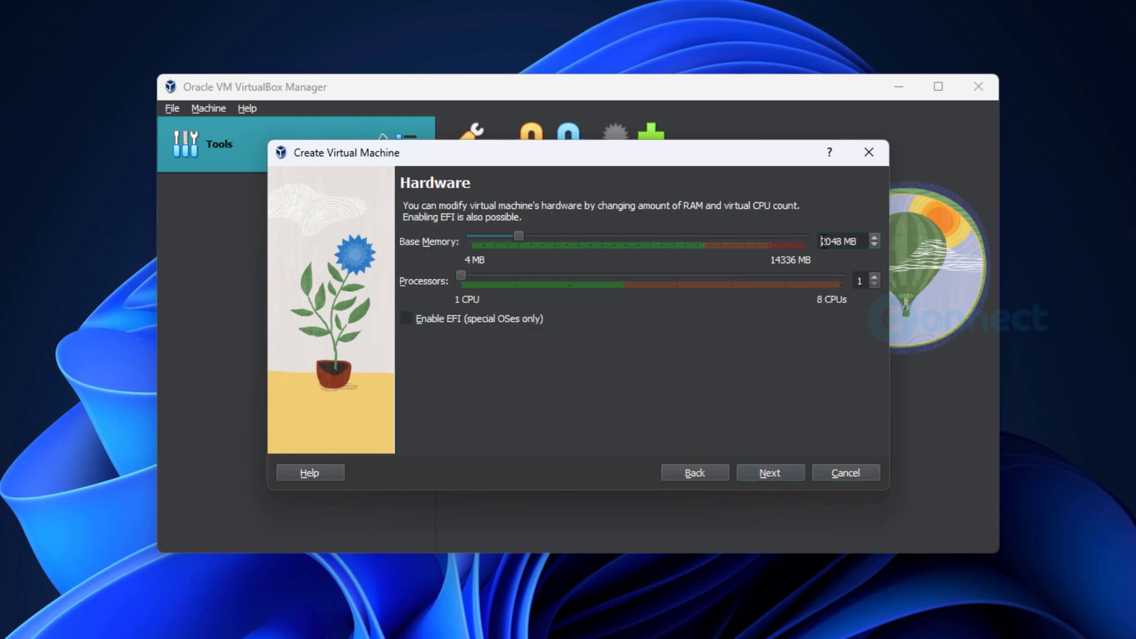
- Set the base memory to 8048 MB
{"action": "key", "text": "Delete"}
{"action": "type", "text": "8"}
{"action": "left_click", "coordinate": [772, 473]}
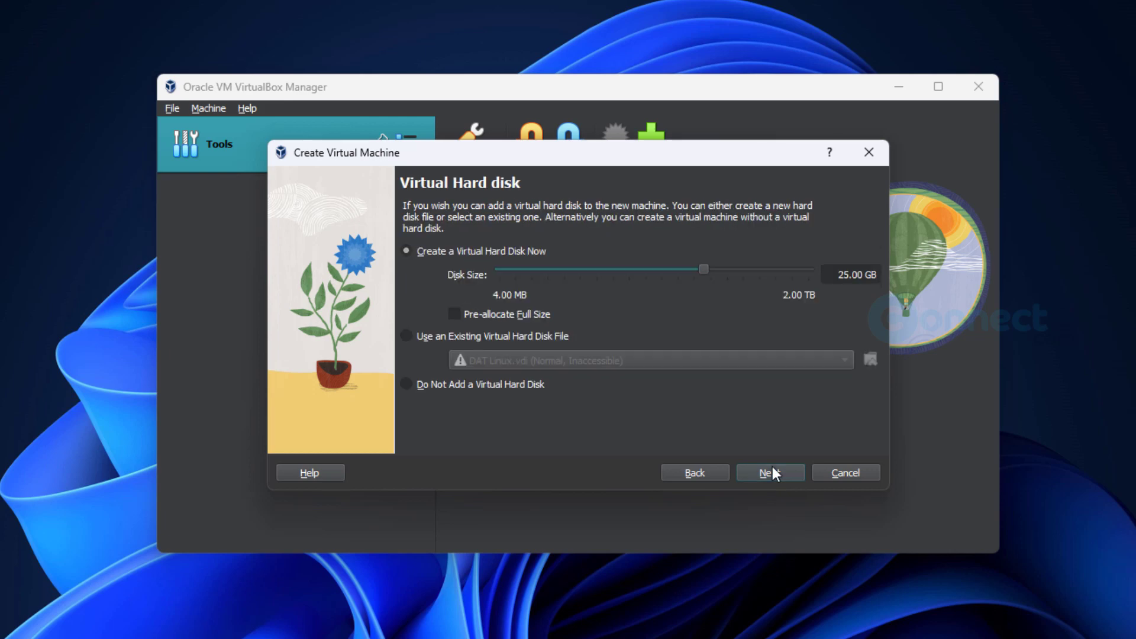
- Set the virtual hard disk size to 50 GB and finish creating the VM
{"action": "left_click", "coordinate": [835, 278]}
{"action": "type", "text": "50"}
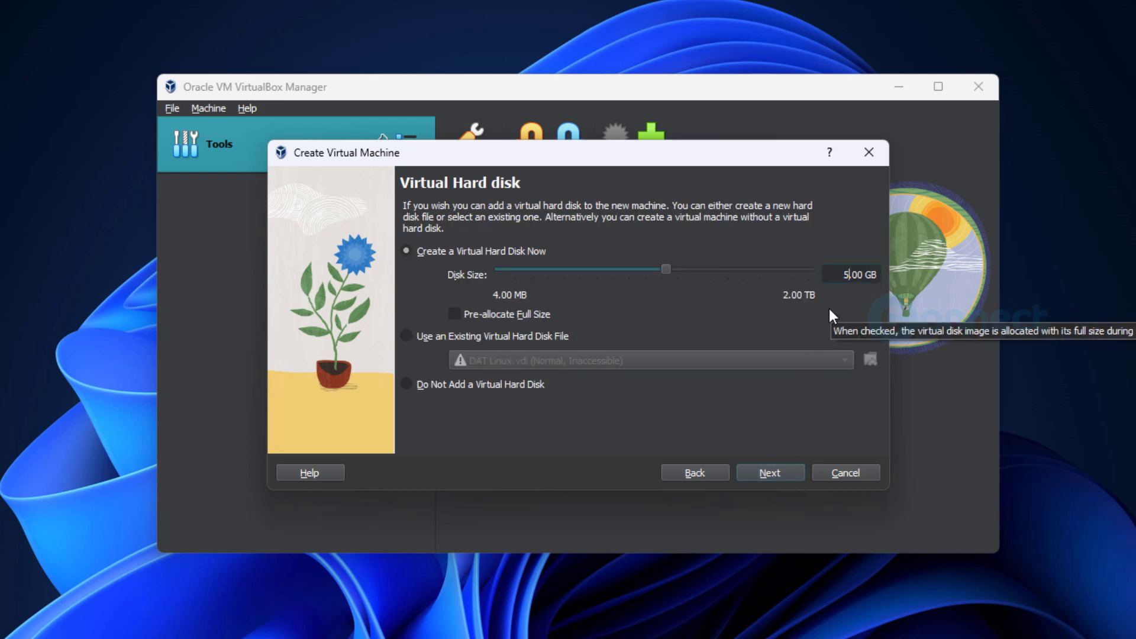
{"action": "left_click", "coordinate": [790, 469]}
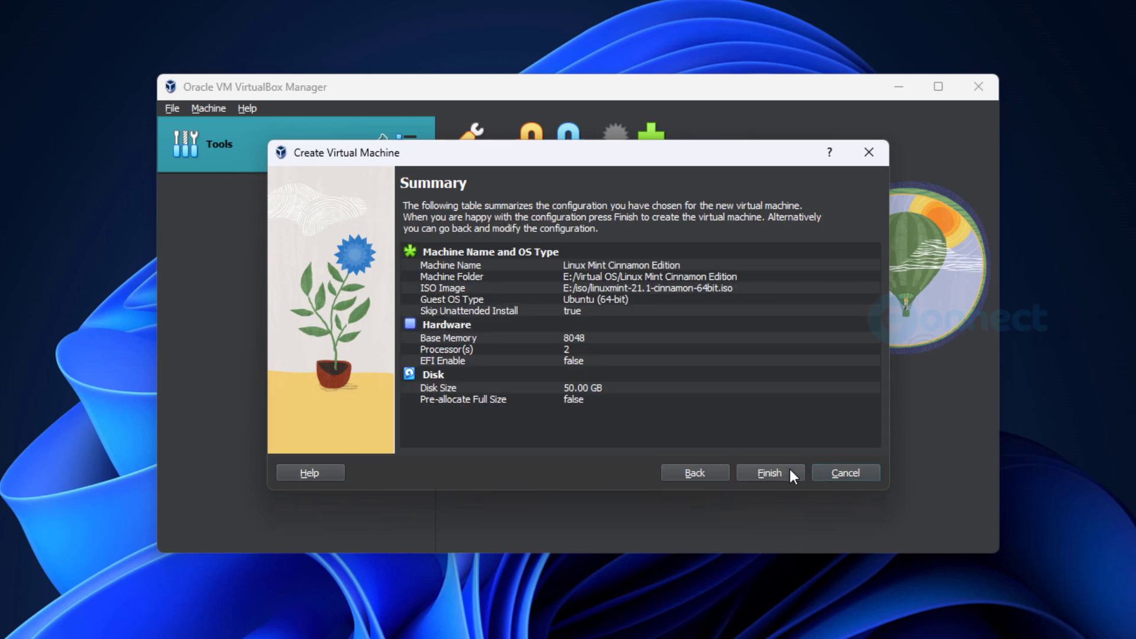
{"action": "left_click", "coordinate": [783, 472]}
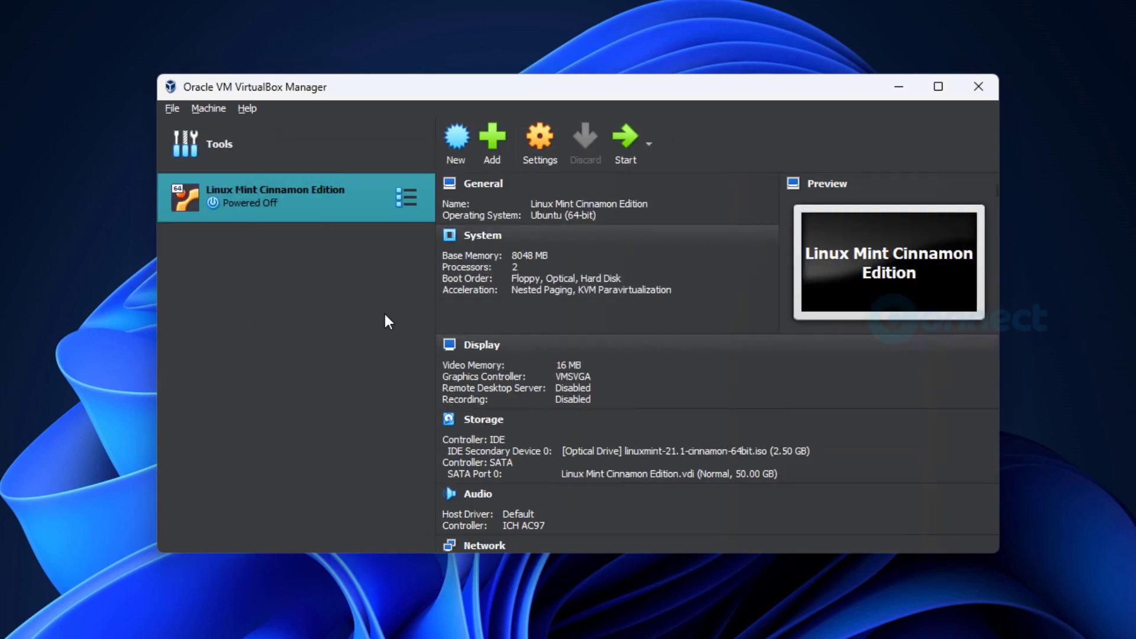
- Open the Linux Mint VM's settings and review the System motherboard, processor and acceleration options
{"action": "right_click", "coordinate": [332, 200]}
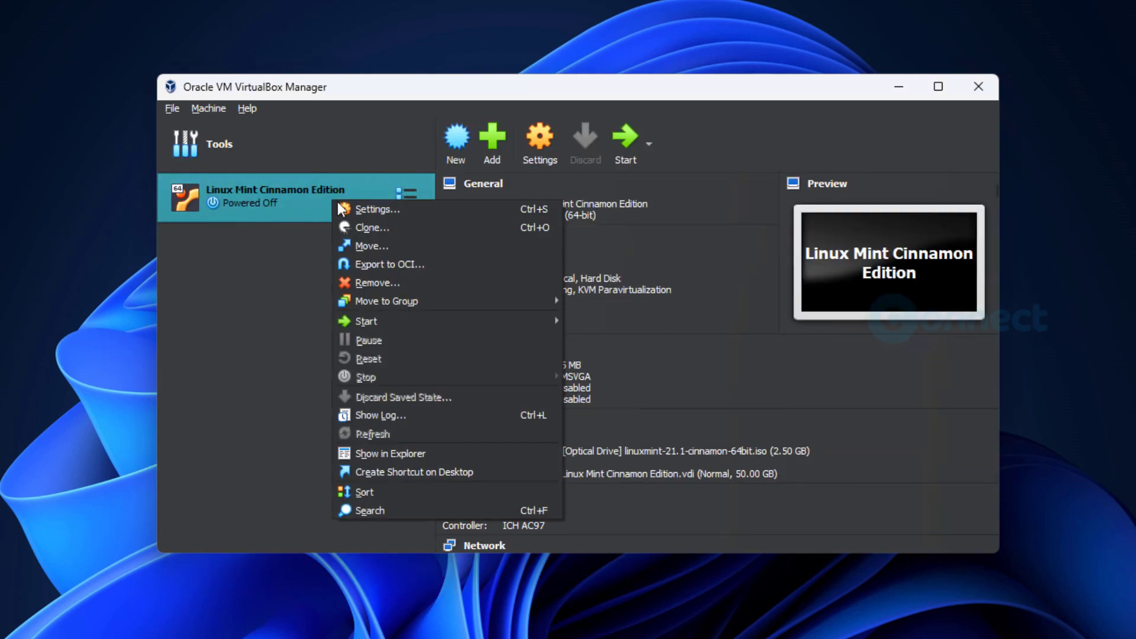
{"action": "key", "text": "Escape"}
{"action": "key", "text": "ctrl+s"}
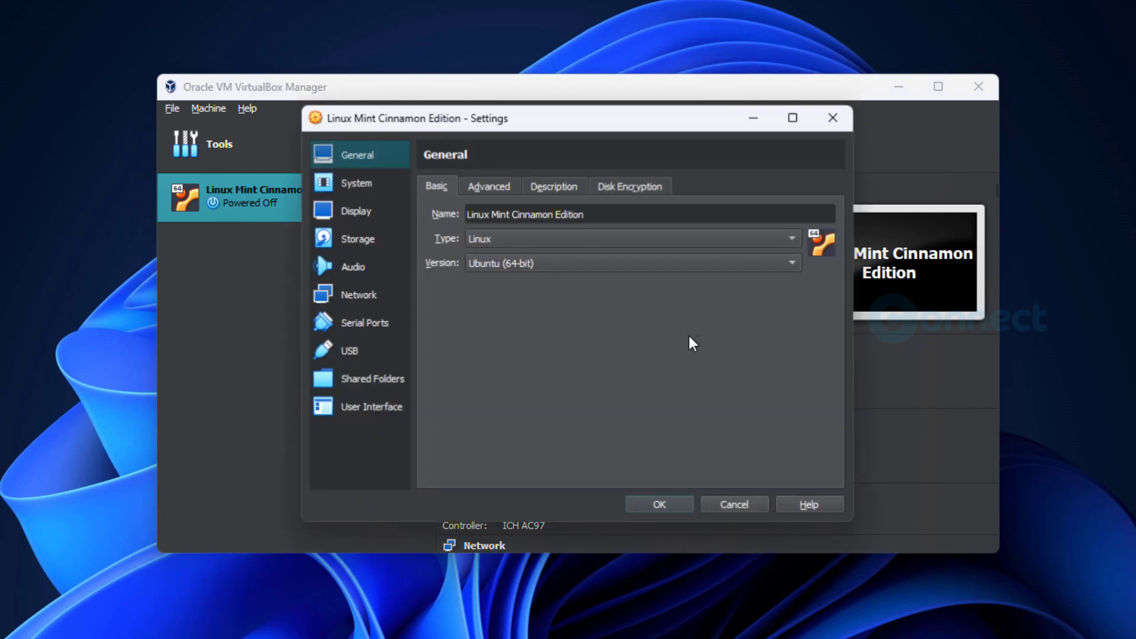
{"action": "left_click", "coordinate": [357, 183]}
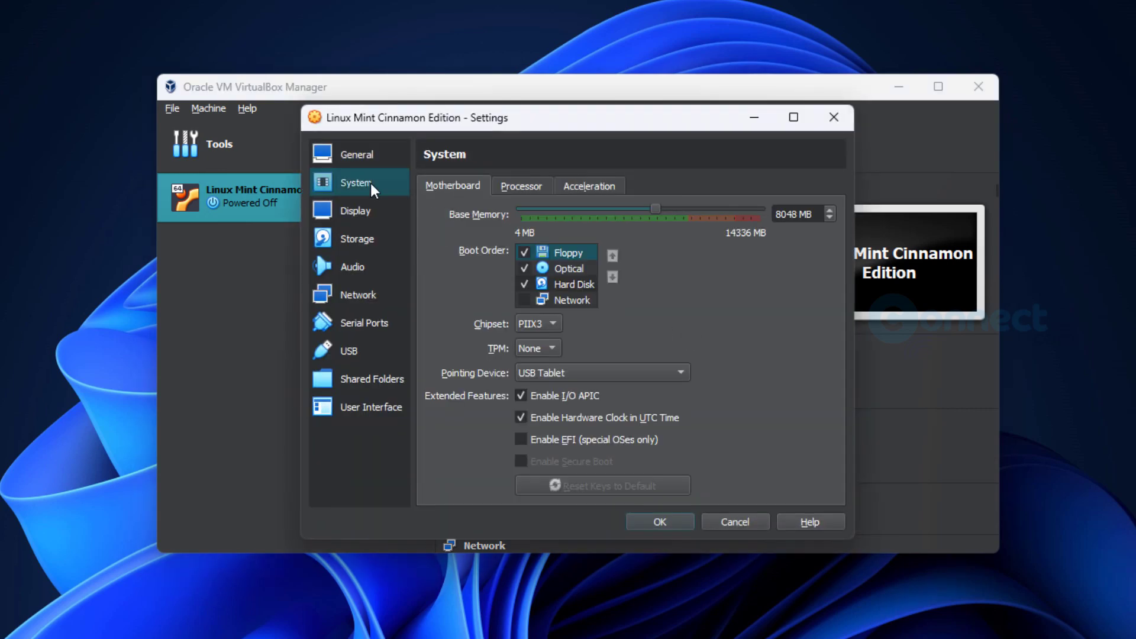
{"action": "left_click", "coordinate": [520, 186]}
{"action": "left_click", "coordinate": [601, 187]}
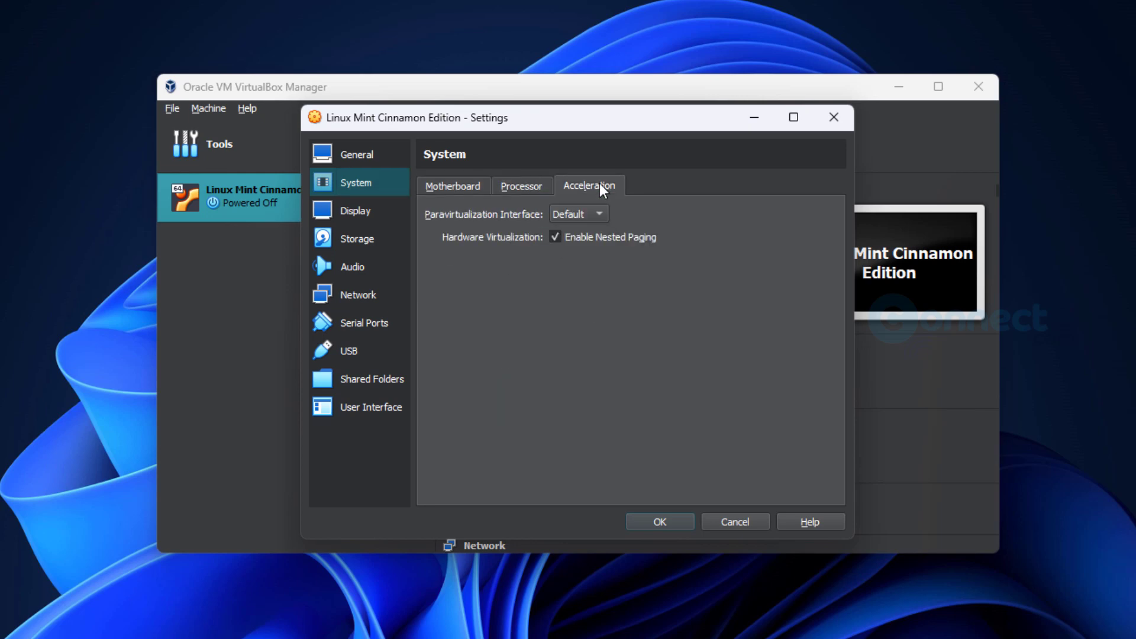
{"action": "left_click", "coordinate": [529, 188]}
{"action": "left_click", "coordinate": [465, 188]}
- Raise video memory to 128 MB, check the ISO drive in Storage, save, and start the VM
{"action": "left_click", "coordinate": [372, 219]}
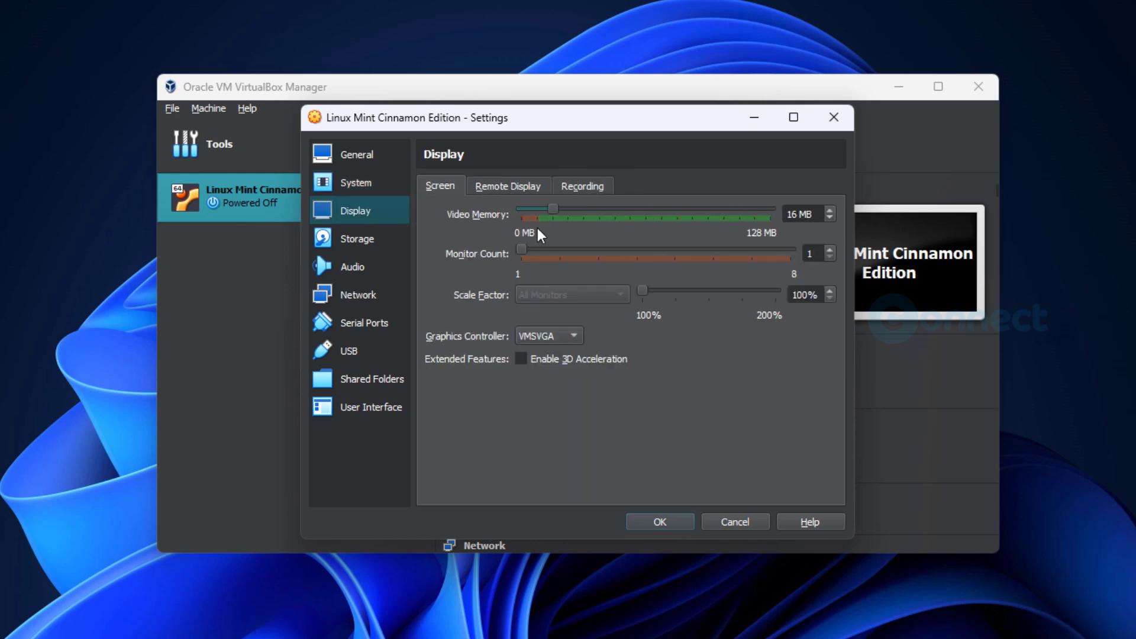
{"action": "left_click_drag", "start_coordinate": [552, 210], "coordinate": [789, 218]}
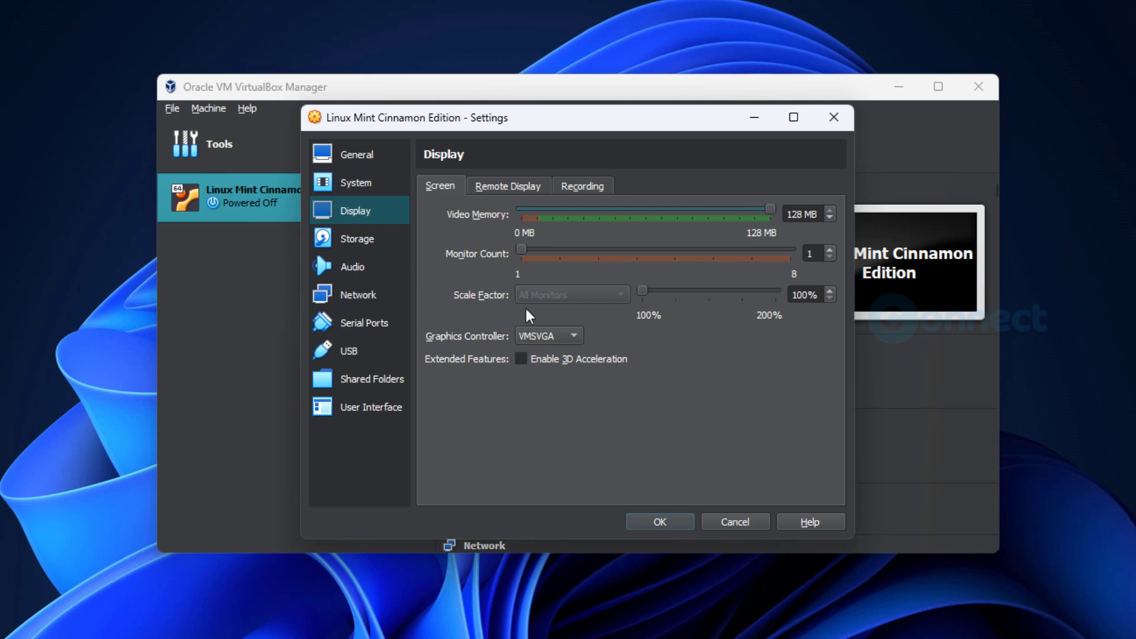
{"action": "left_click", "coordinate": [380, 244]}
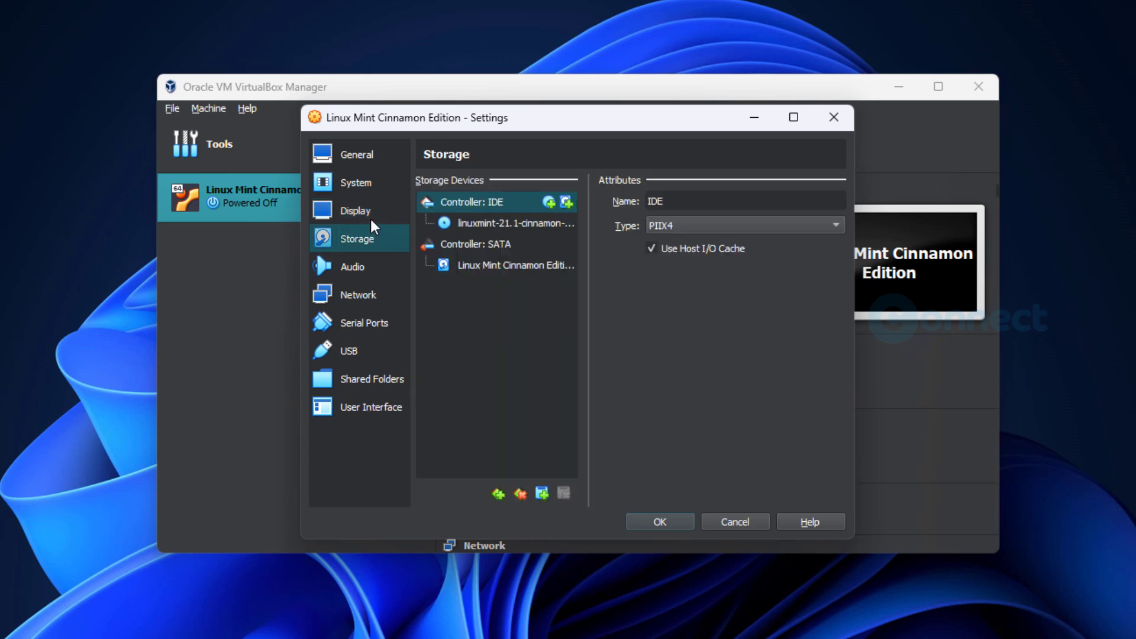
{"action": "left_click", "coordinate": [500, 223]}
{"action": "left_click", "coordinate": [729, 517]}
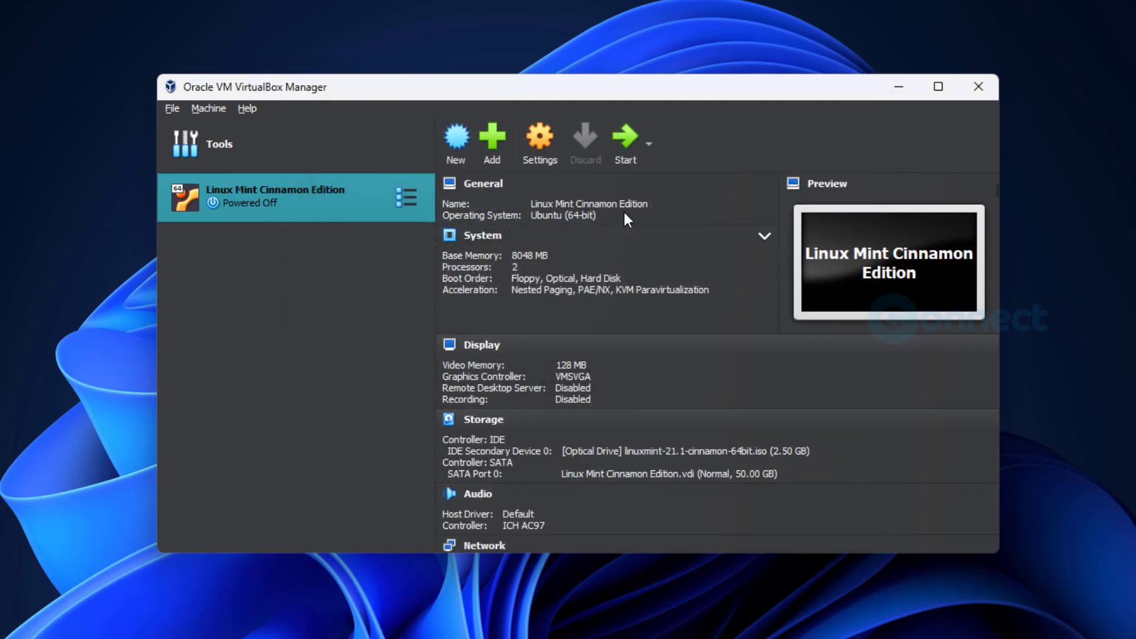
{"action": "left_click", "coordinate": [625, 139]}
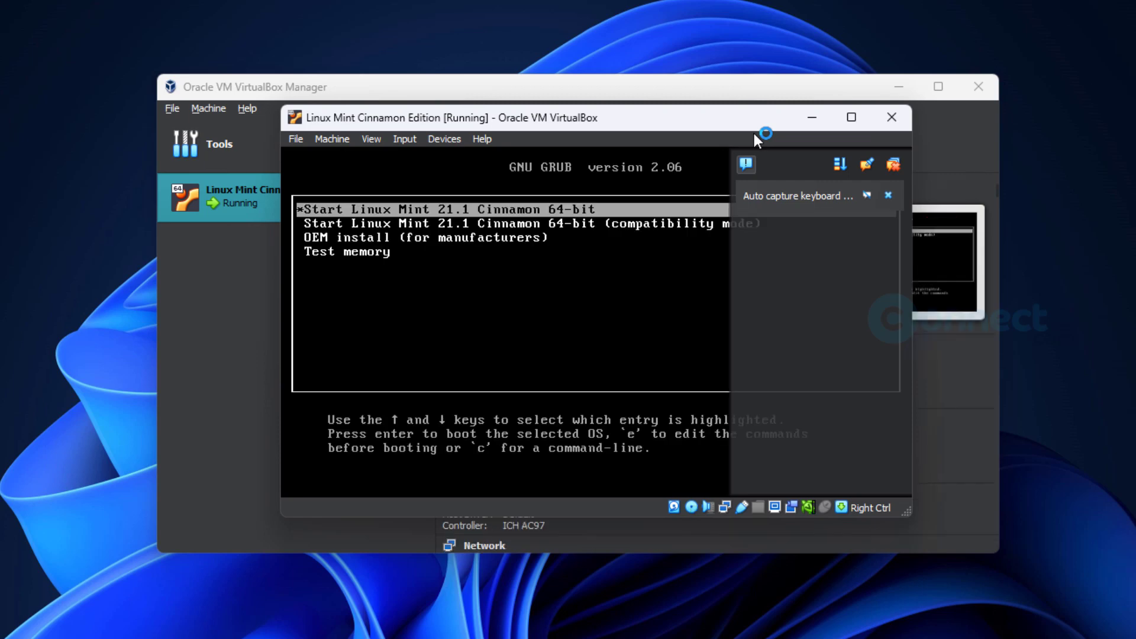
- Boot the default Linux Mint GRUB entry, dismiss the keyboard and mouse notices, and move the VM window up
{"action": "left_click", "coordinate": [887, 195]}
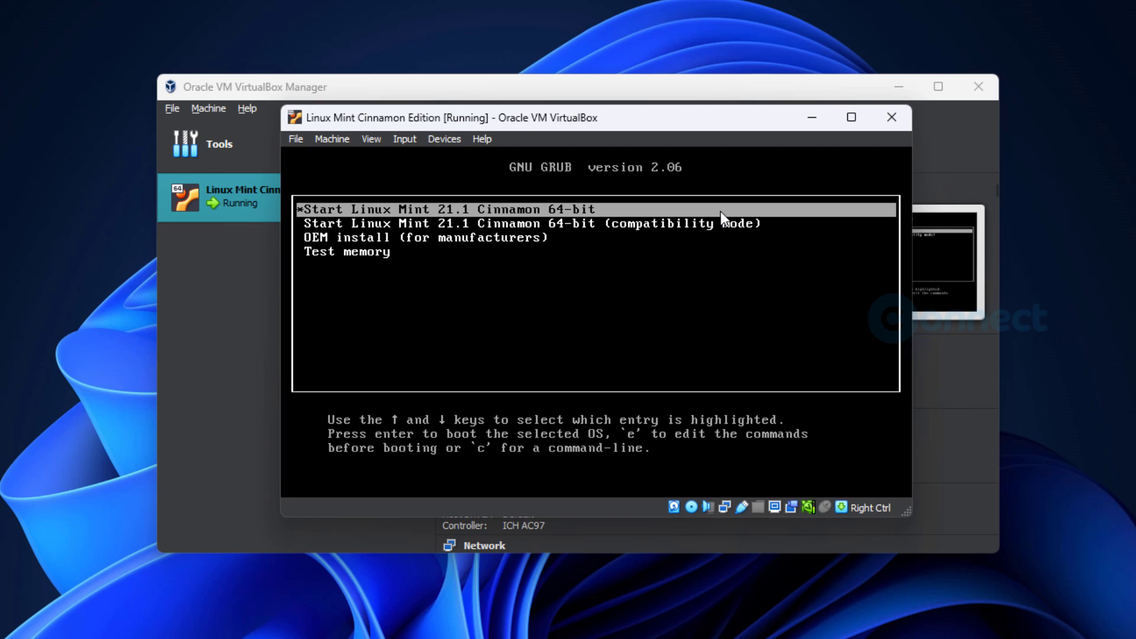
{"action": "key", "text": "Return"}
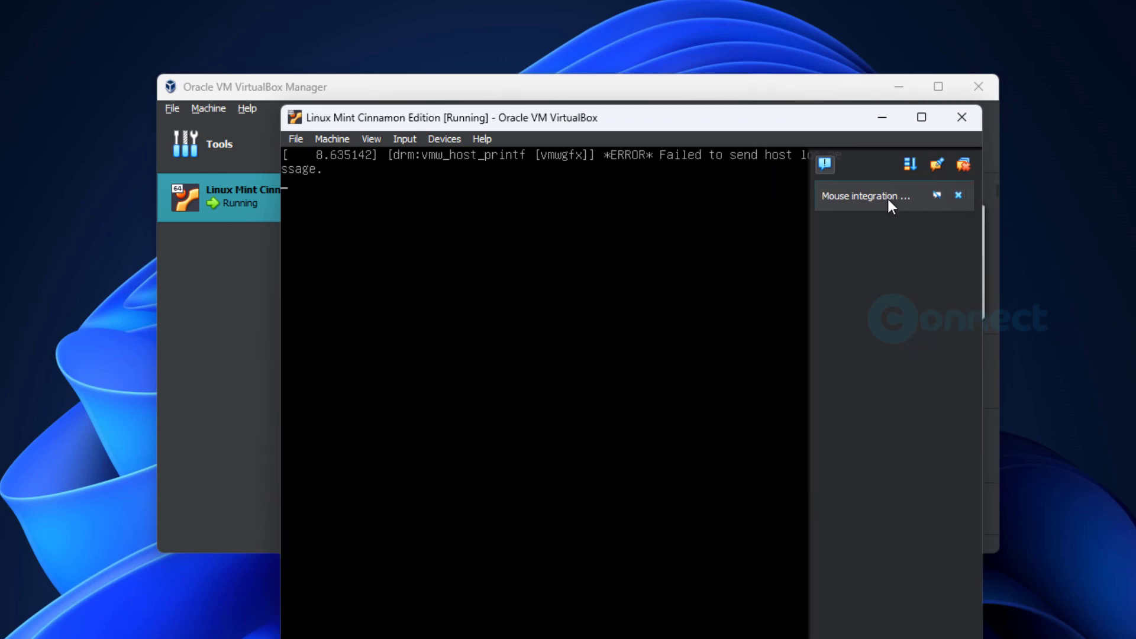
{"action": "left_click", "coordinate": [893, 200]}
{"action": "left_click", "coordinate": [957, 196]}
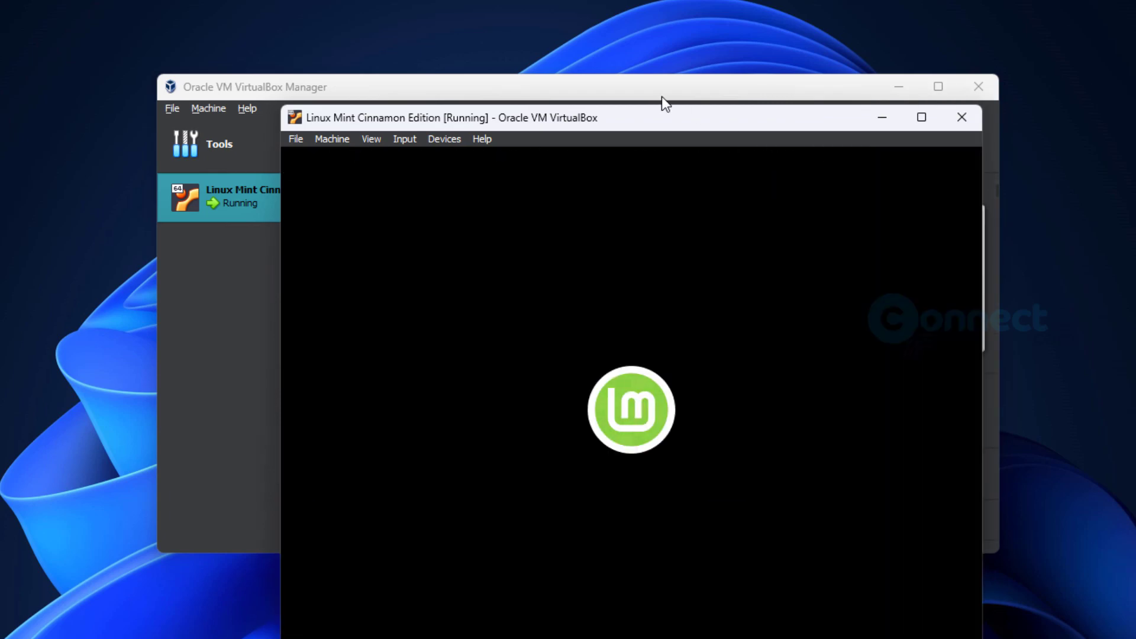
{"action": "left_click_drag", "start_coordinate": [652, 116], "coordinate": [670, 41]}
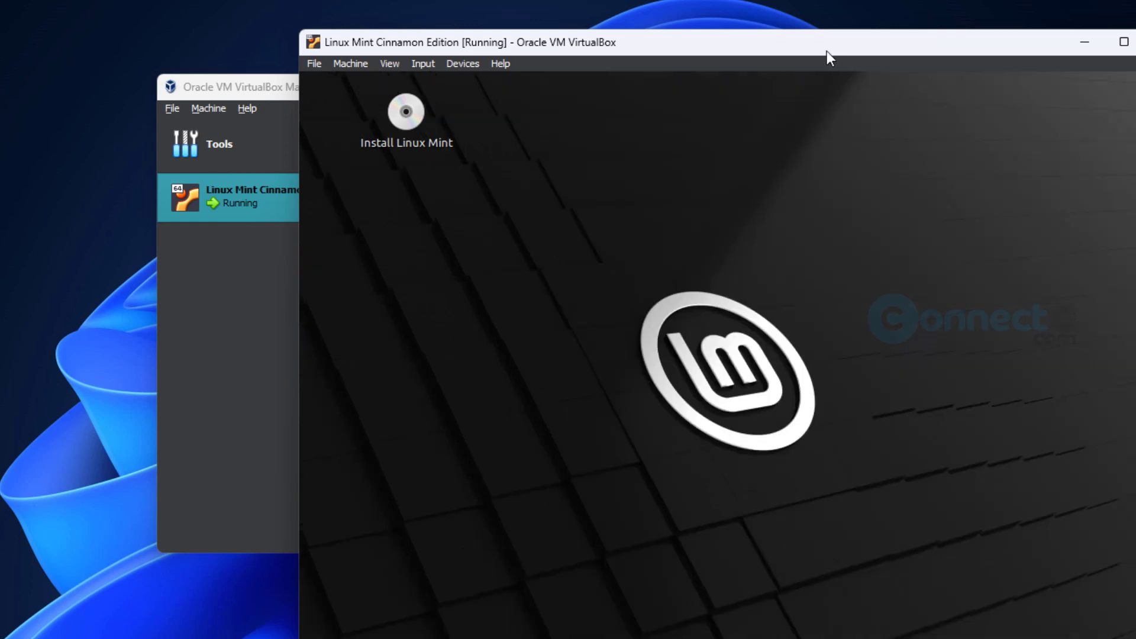
{"action": "left_click_drag", "start_coordinate": [797, 43], "coordinate": [626, 27]}
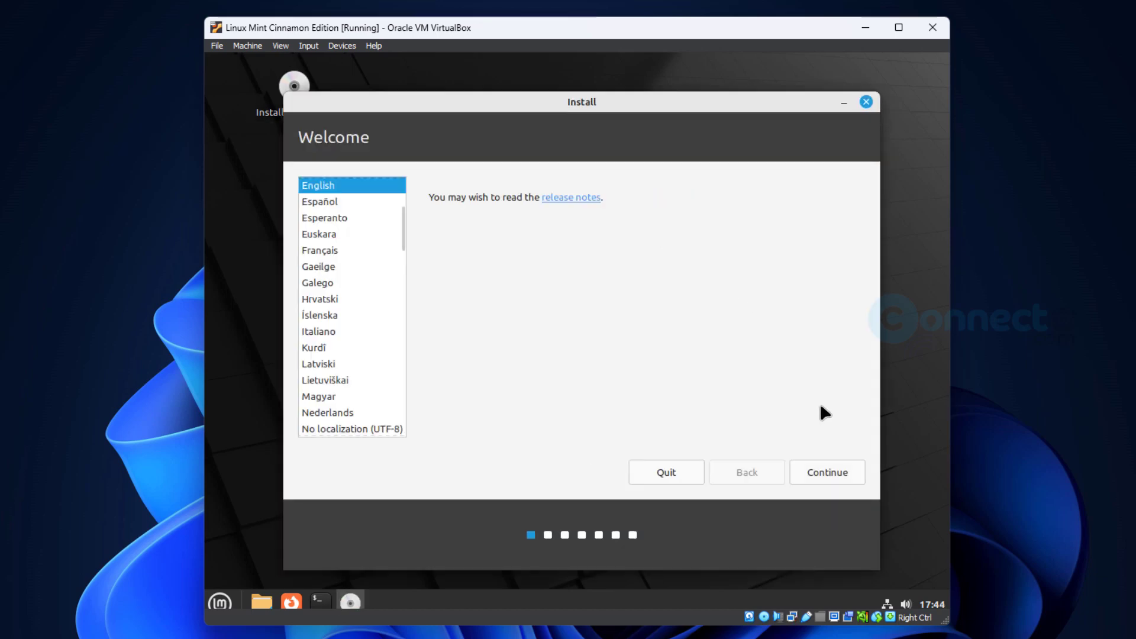
- Keep English and the English (US) keyboard layout, and tick Install multimedia codecs
{"action": "left_click", "coordinate": [831, 470]}
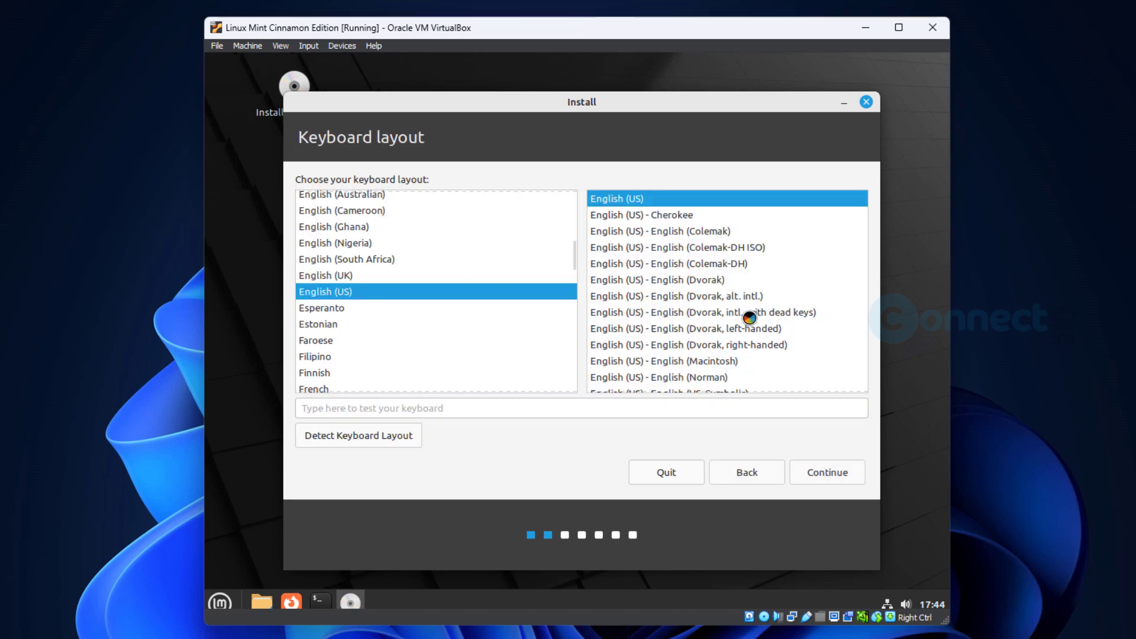
{"action": "left_click", "coordinate": [819, 470]}
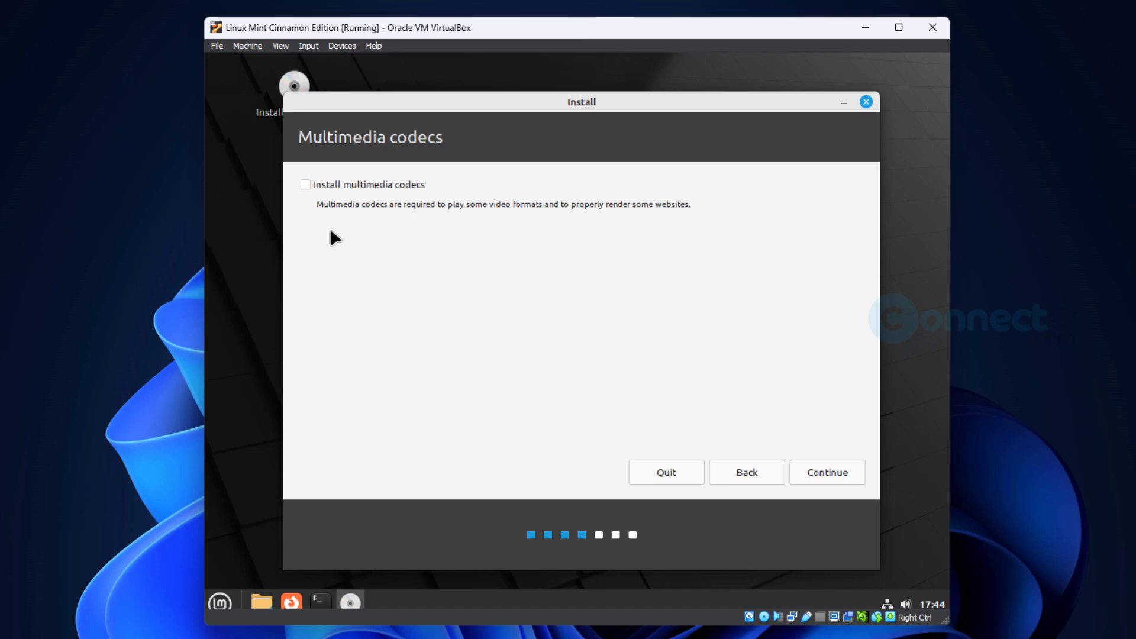
{"action": "left_click", "coordinate": [305, 184]}
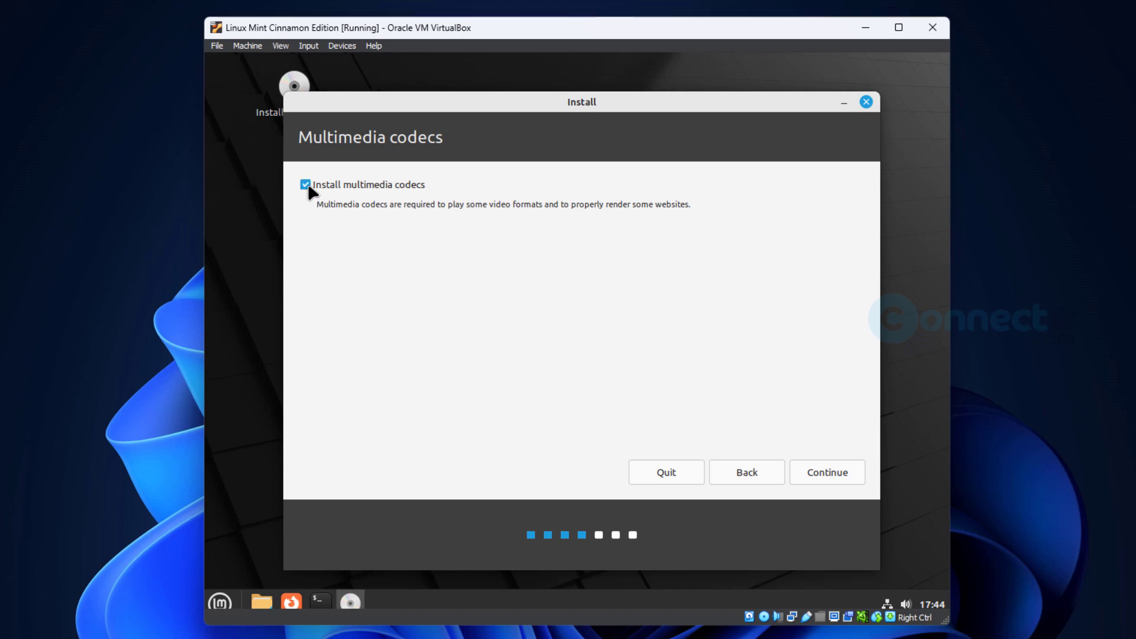
{"action": "left_click", "coordinate": [825, 472]}
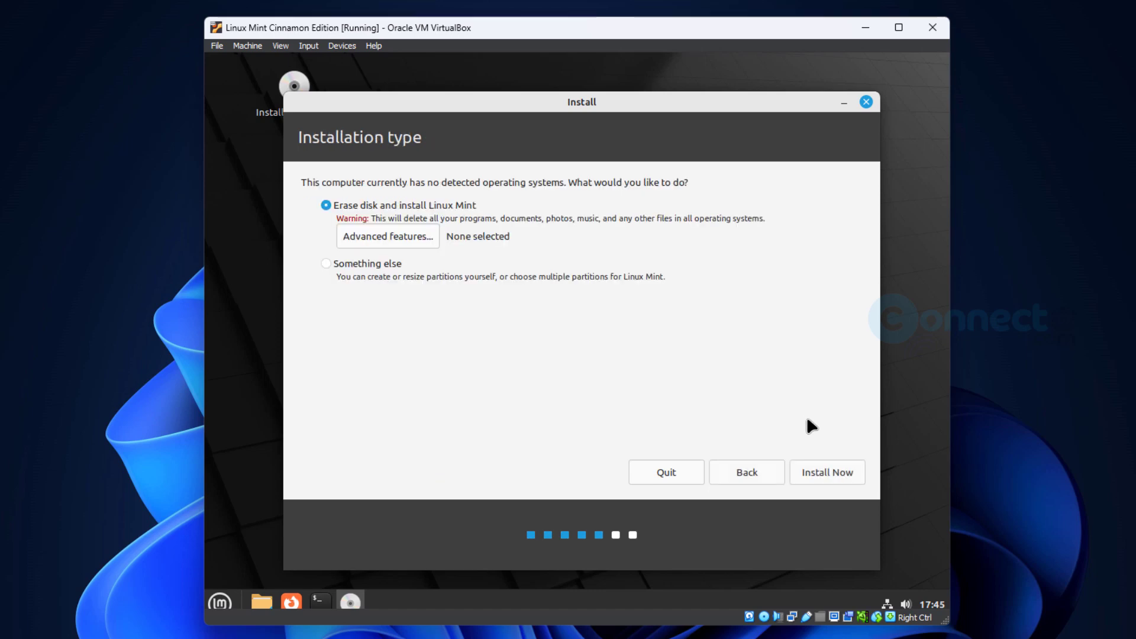
- Install with Erase disk, confirm the partition changes, and accept Kolkata as the location
{"action": "left_click", "coordinate": [818, 477]}
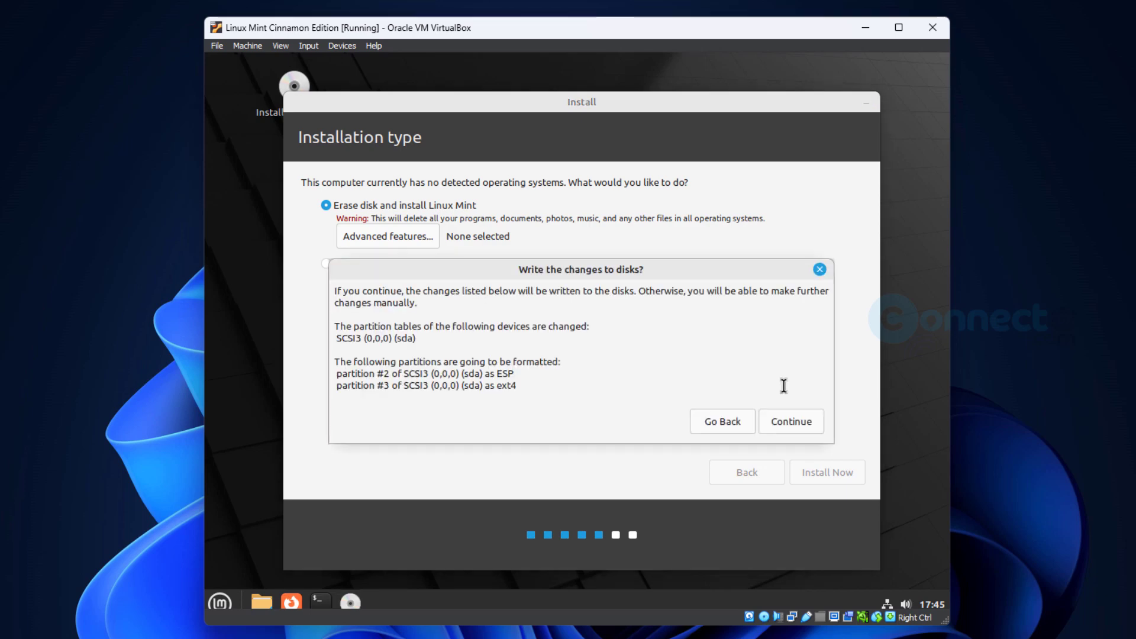
{"action": "left_click", "coordinate": [791, 422]}
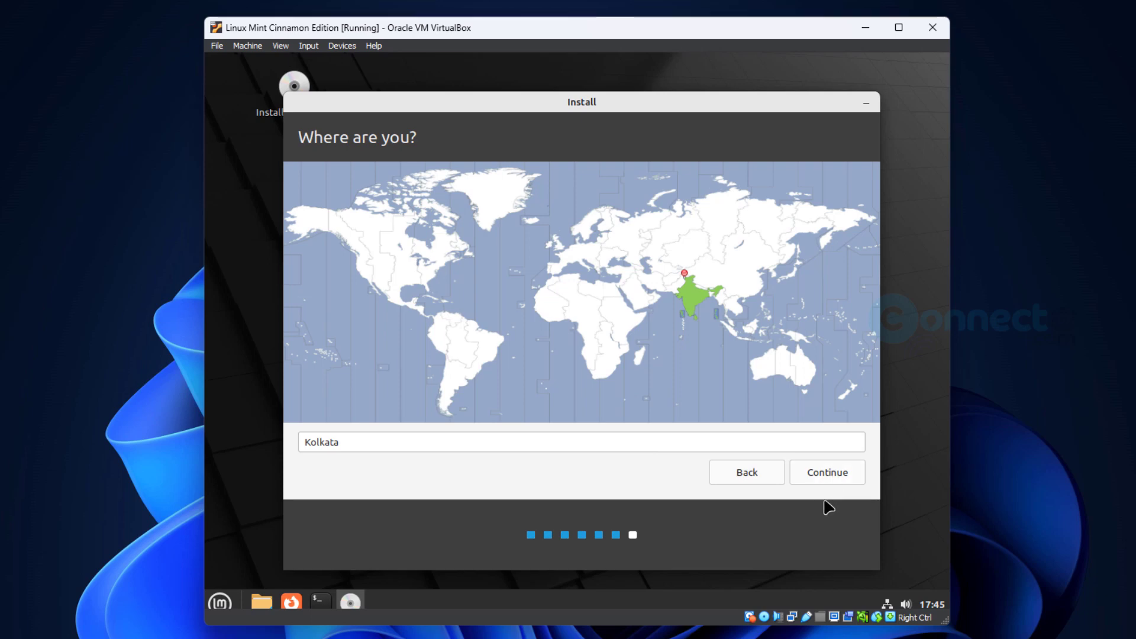
{"action": "left_click", "coordinate": [828, 475]}
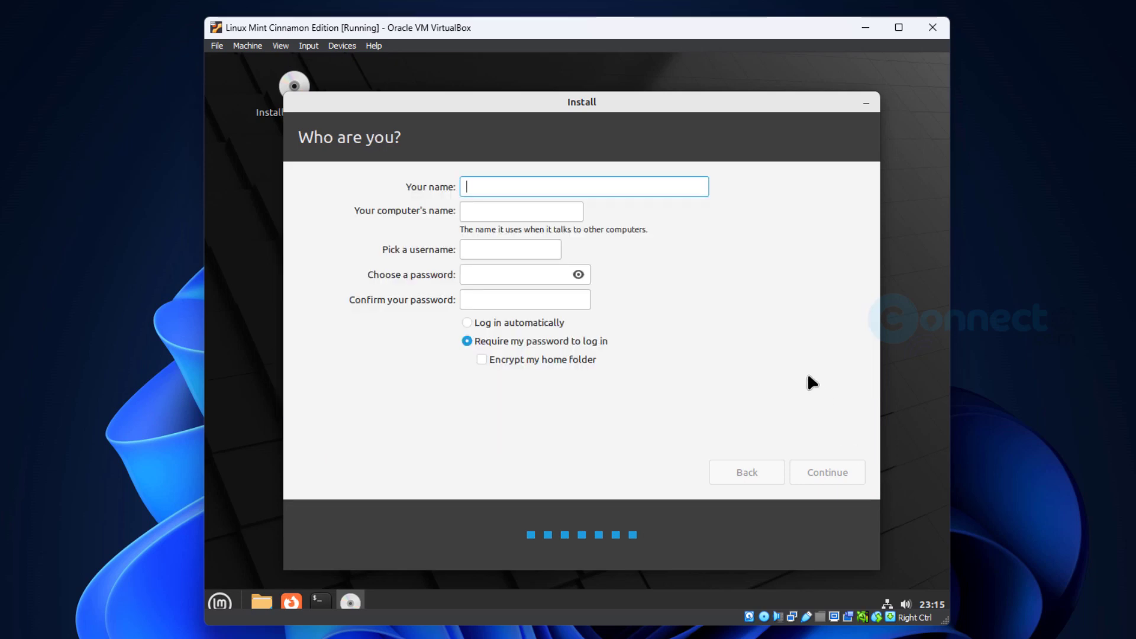
- Enter the user's full name and change the computer name to connectwww
{"action": "type", "text": "M"}
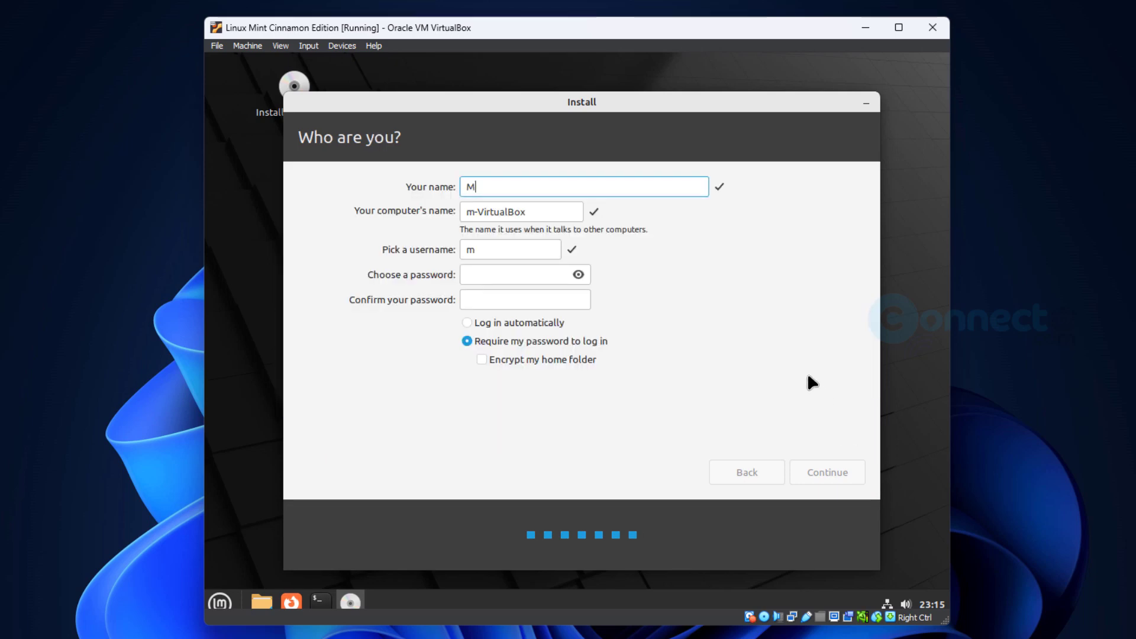
{"action": "type", "text": "anika"}
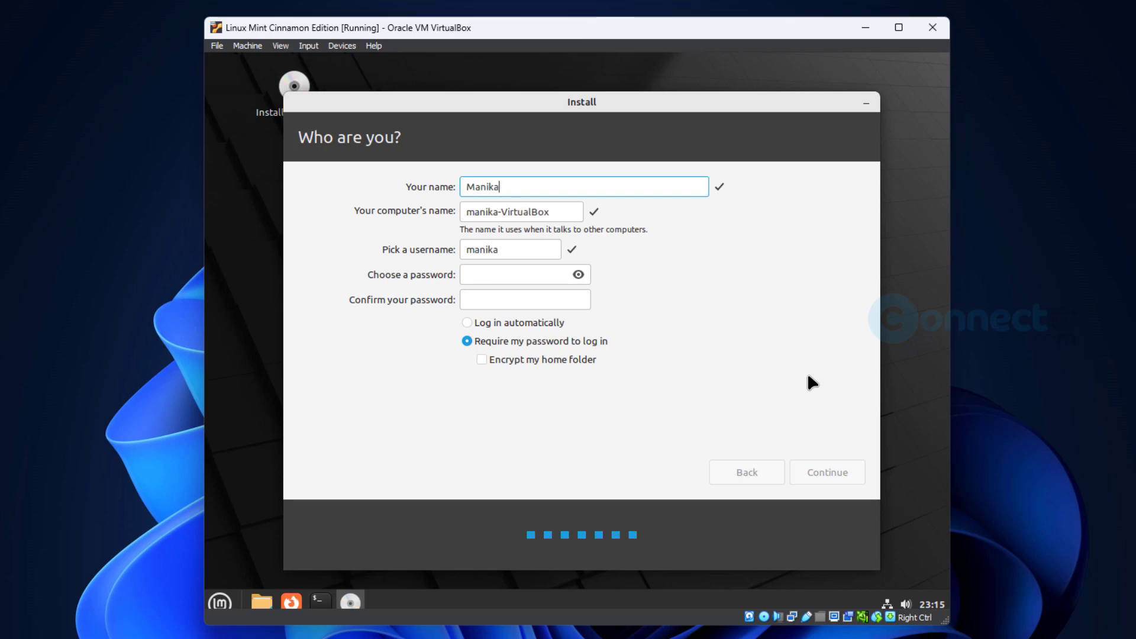
{"action": "type", "text": "ndaan"}
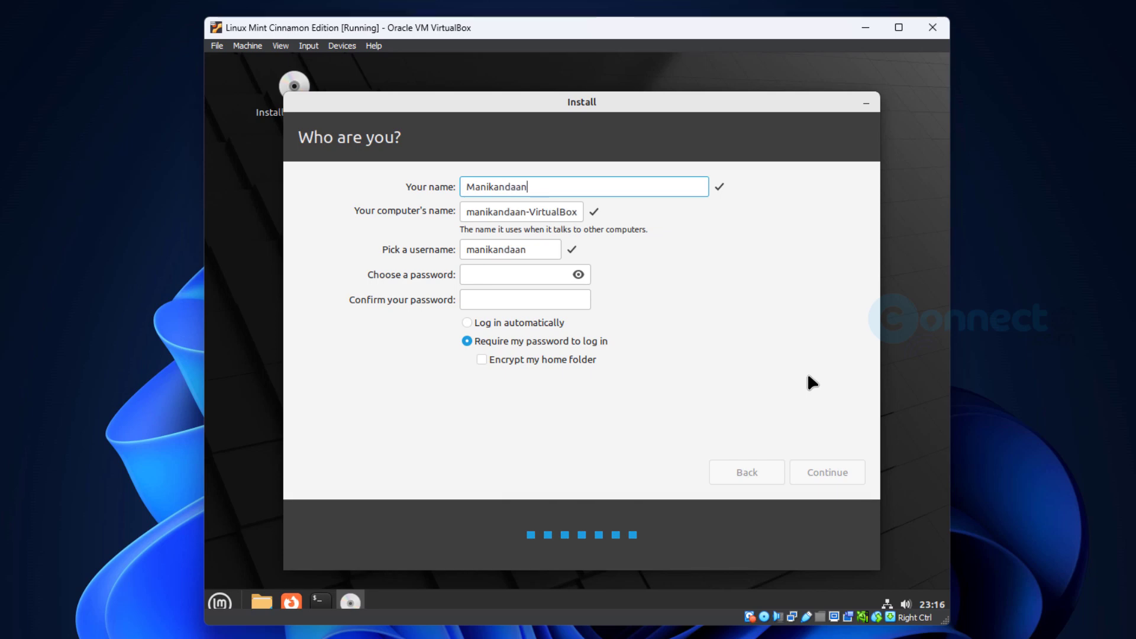
{"action": "key", "text": "BackSpace"}
{"action": "key", "text": "BackSpace"}
{"action": "type", "text": "n"}
{"action": "double_click", "coordinate": [546, 211]}
{"action": "triple_click", "coordinate": [545, 211]}
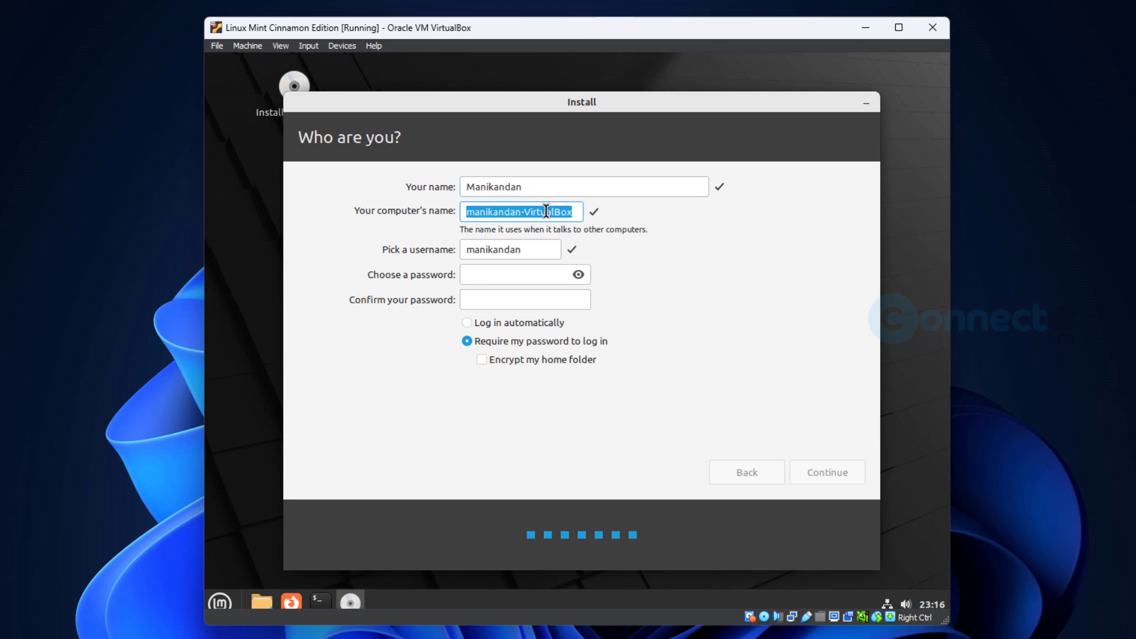
{"action": "type", "text": "connect"}
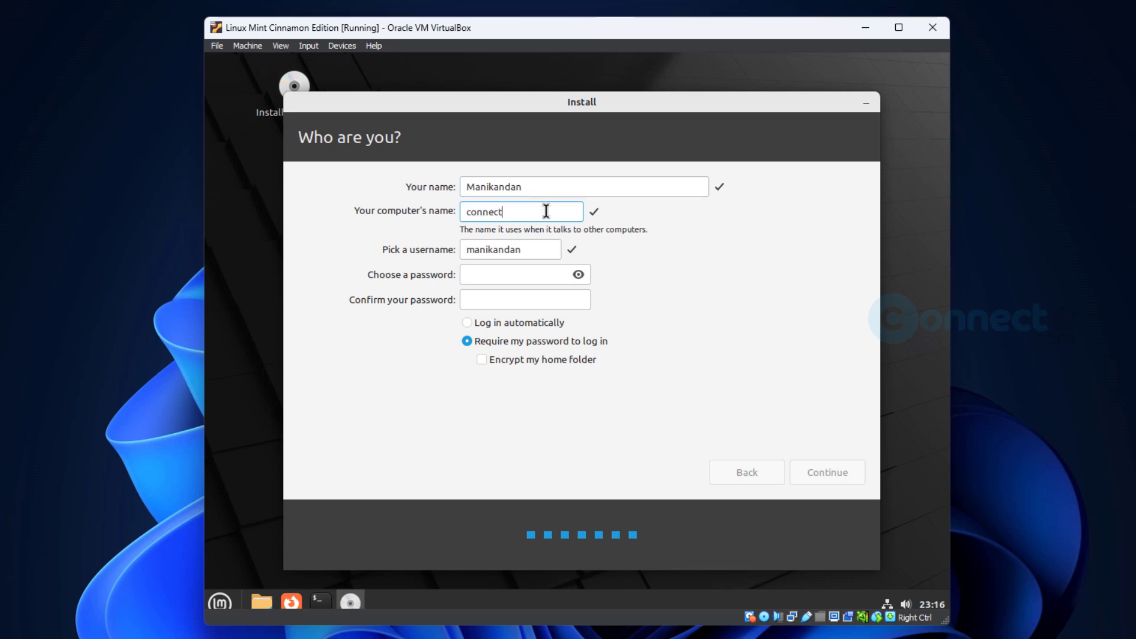
{"action": "type", "text": "www"}
- Enter and confirm the account password and select Log in automatically
{"action": "left_click", "coordinate": [538, 271]}
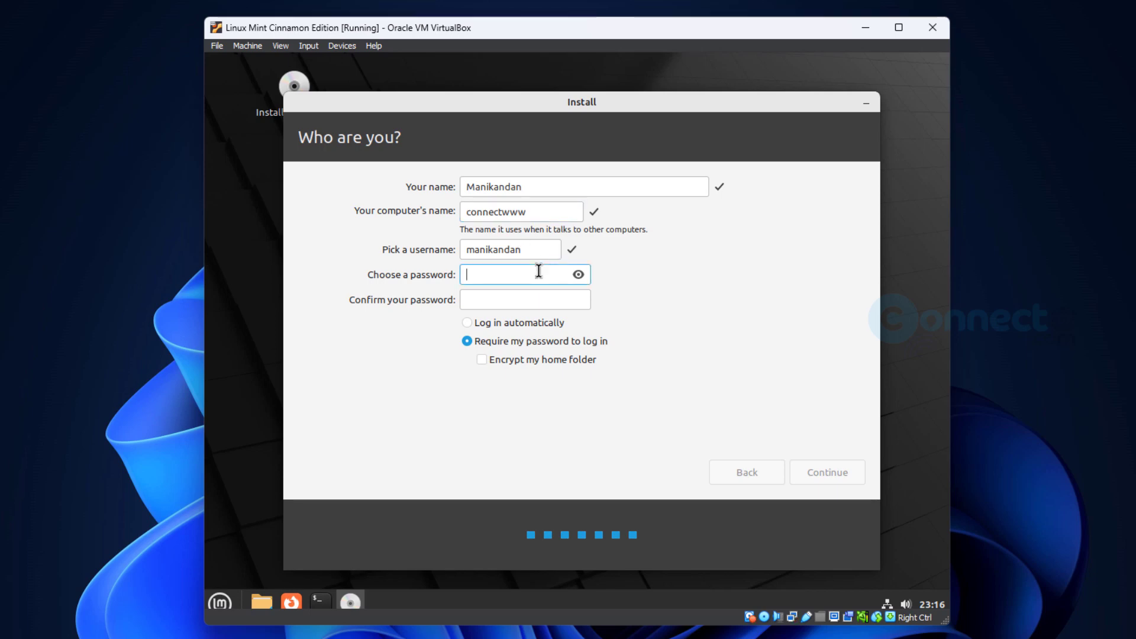
{"action": "type", "text": "123456789"}
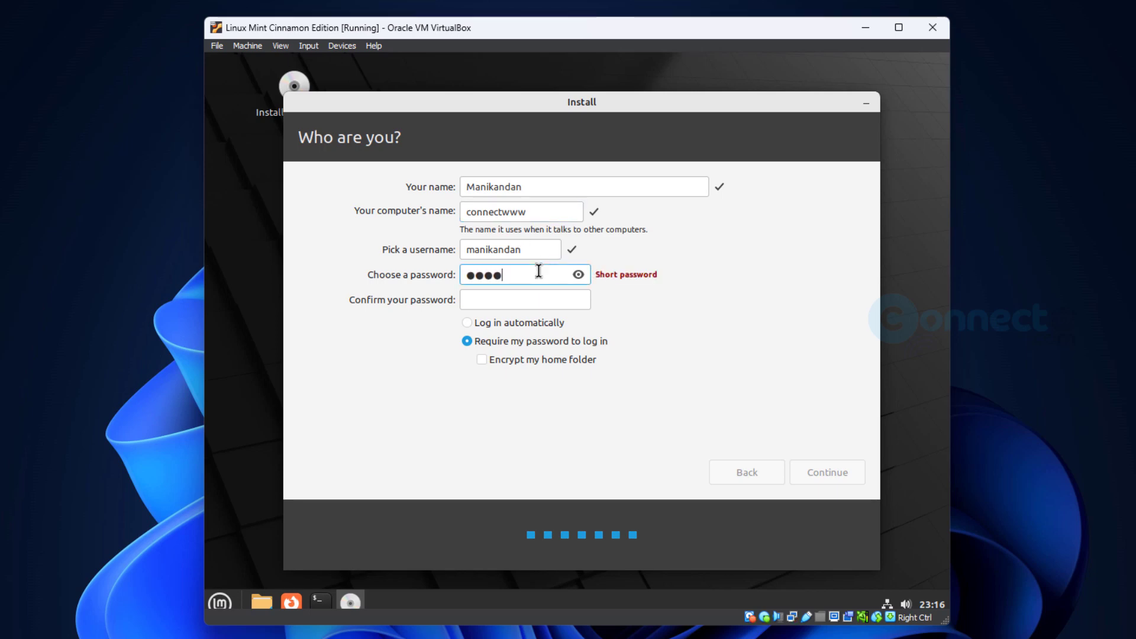
{"action": "key", "text": "Tab"}
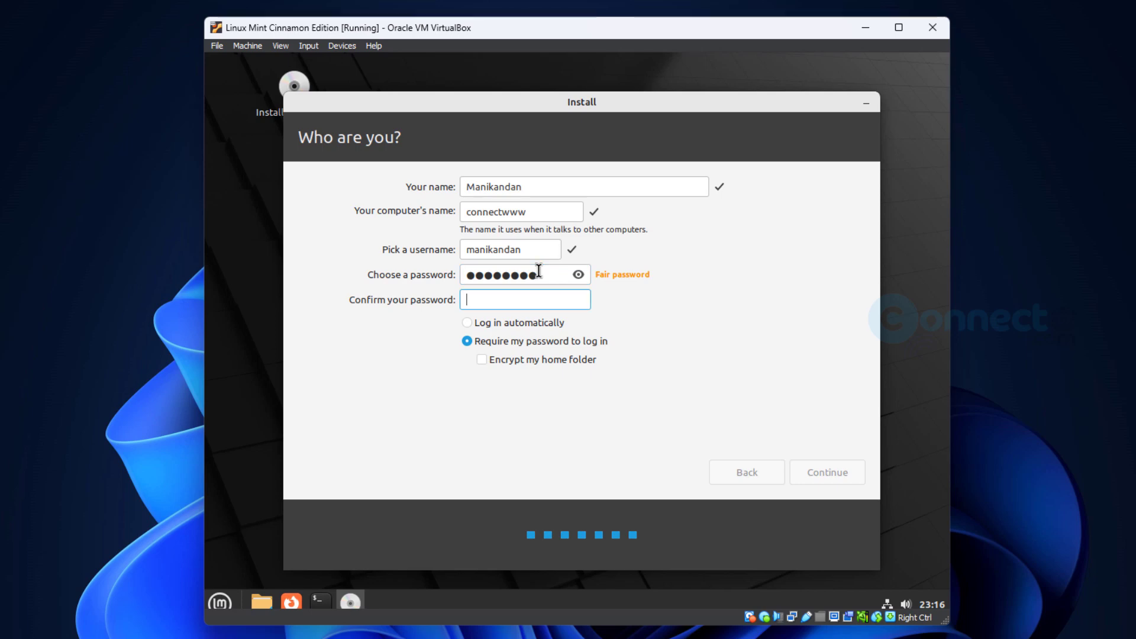
{"action": "type", "text": "123456789"}
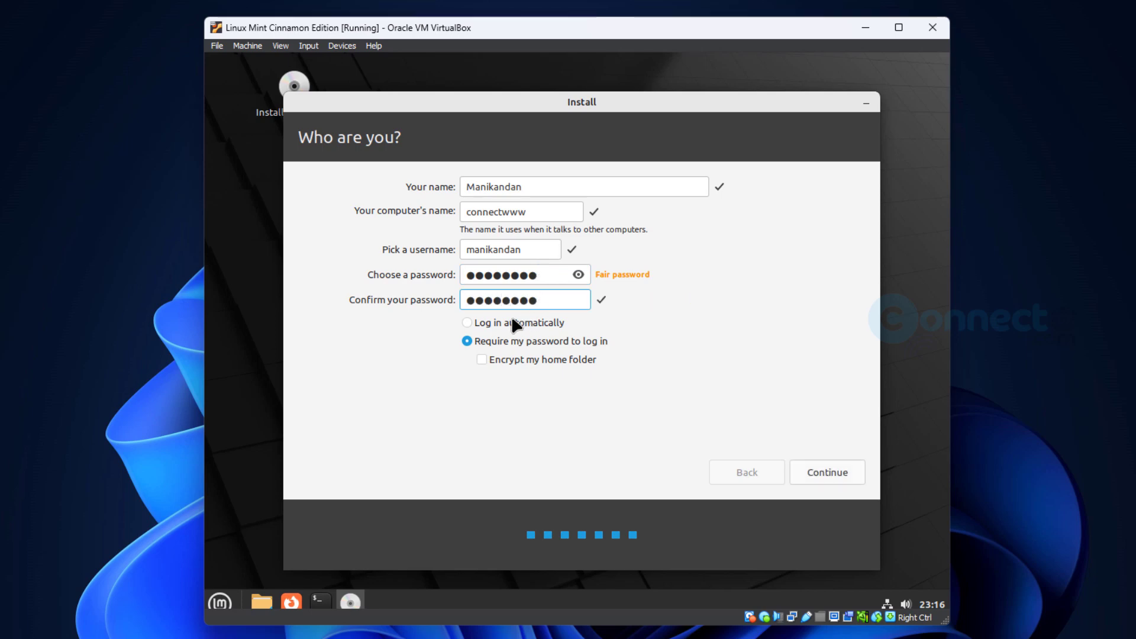
{"action": "left_click", "coordinate": [469, 323]}
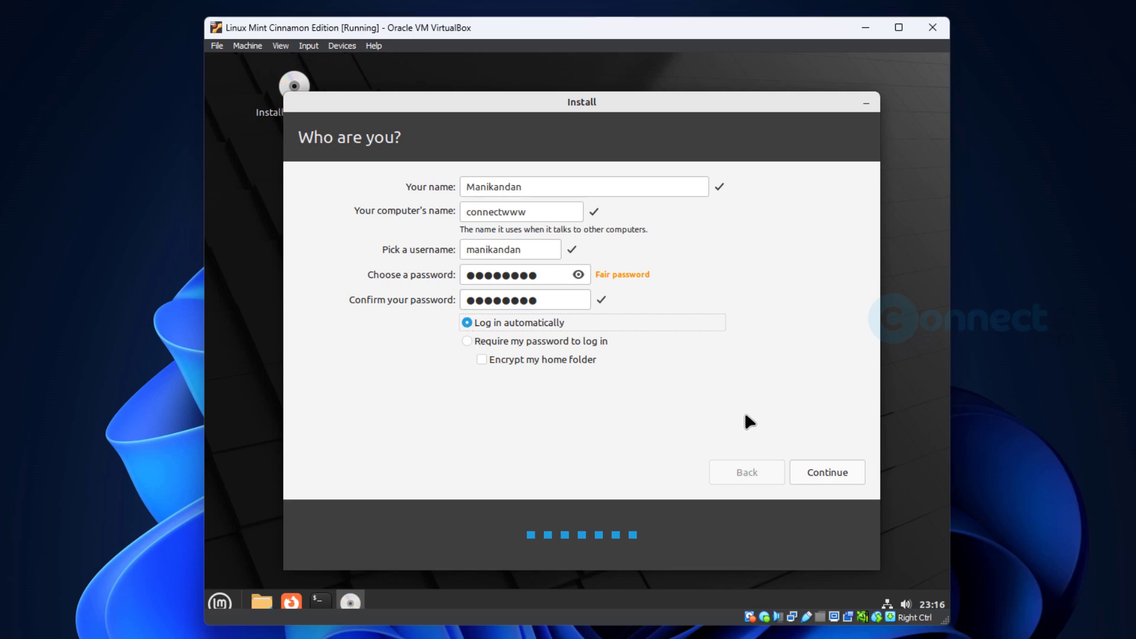
- Start the Linux Mint installation and choose Restart Now when it completes
{"action": "left_click", "coordinate": [800, 470]}
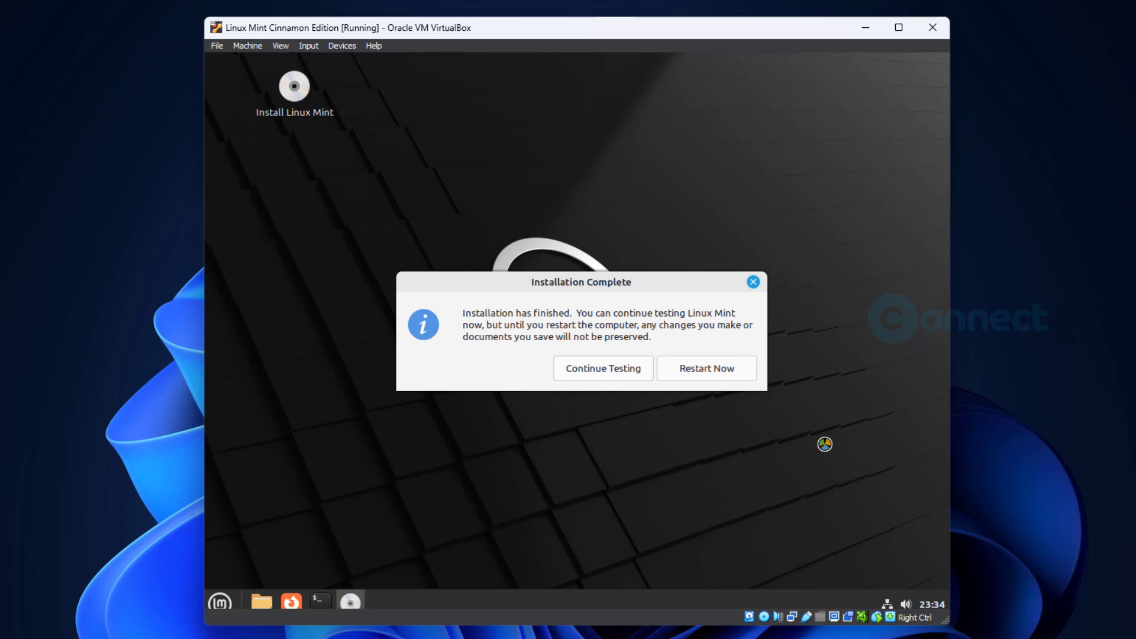
{"action": "left_click", "coordinate": [730, 375]}
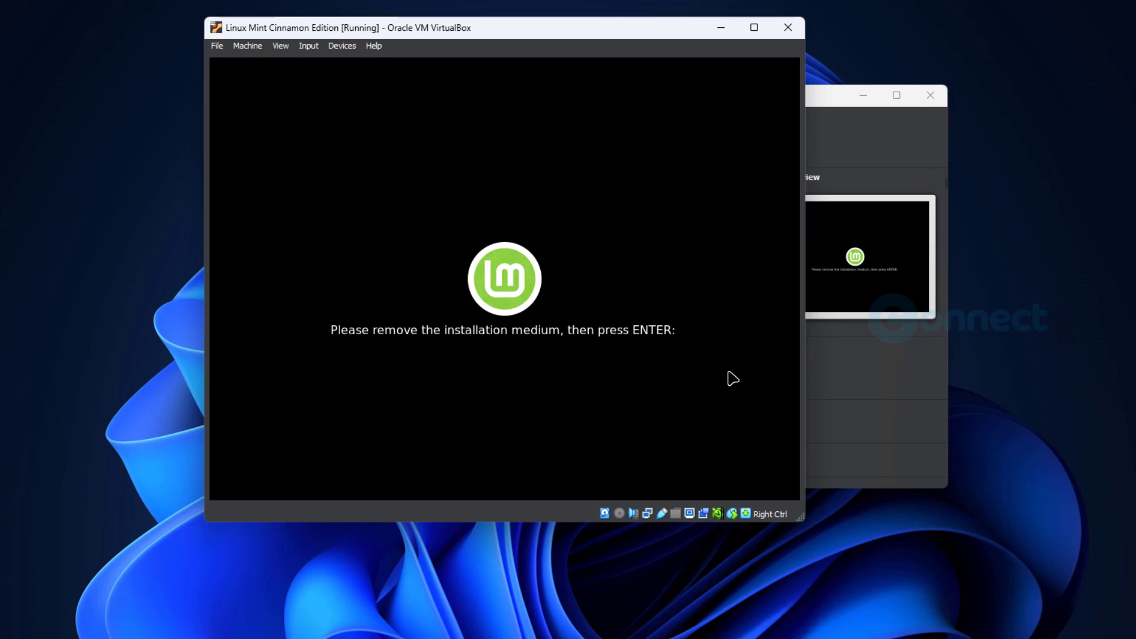
- Remove the installer disc from the virtual optical drive, continue the reboot, and reposition the VM window
{"action": "left_click", "coordinate": [340, 47]}
{"action": "mouse_move", "coordinate": [370, 62]}
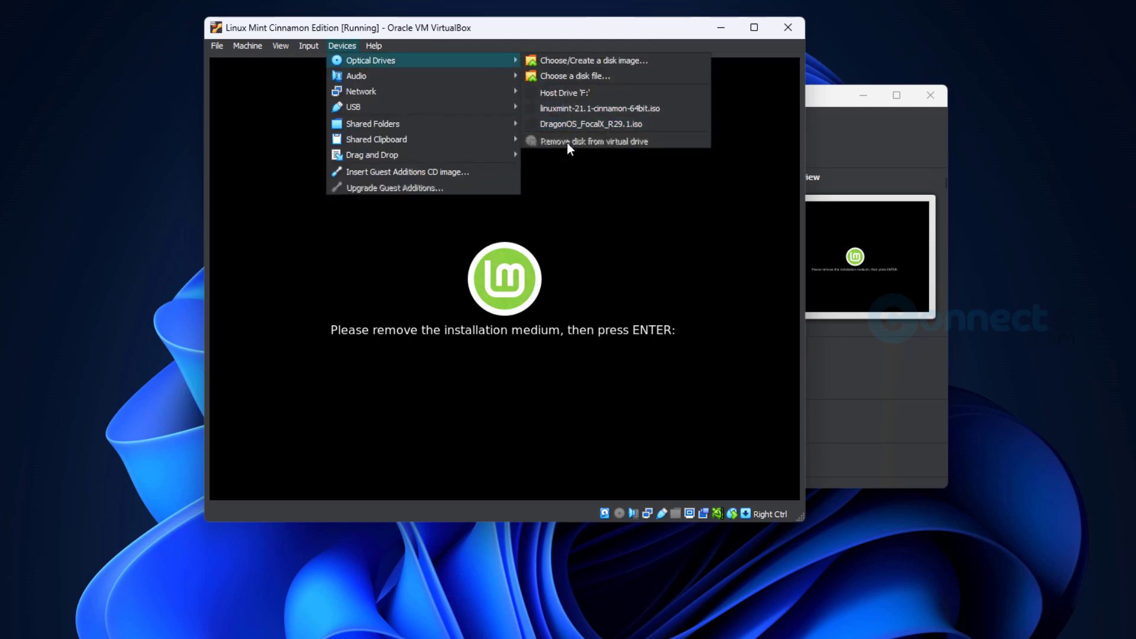
{"action": "left_click", "coordinate": [595, 213]}
{"action": "key", "text": "Return"}
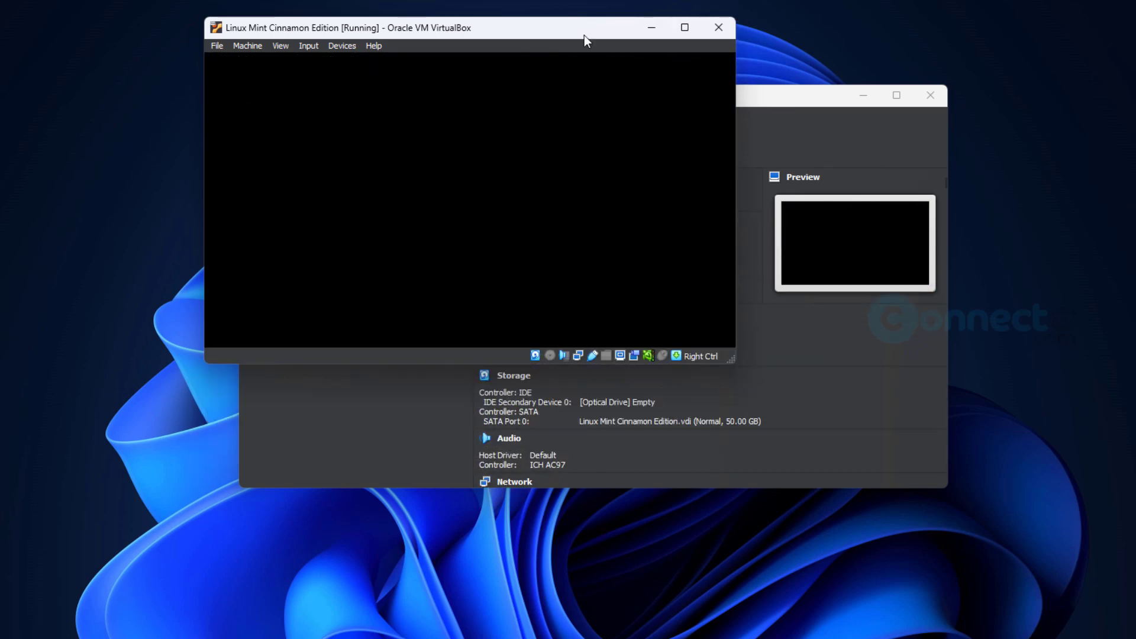
{"action": "left_click_drag", "start_coordinate": [584, 34], "coordinate": [629, 74]}
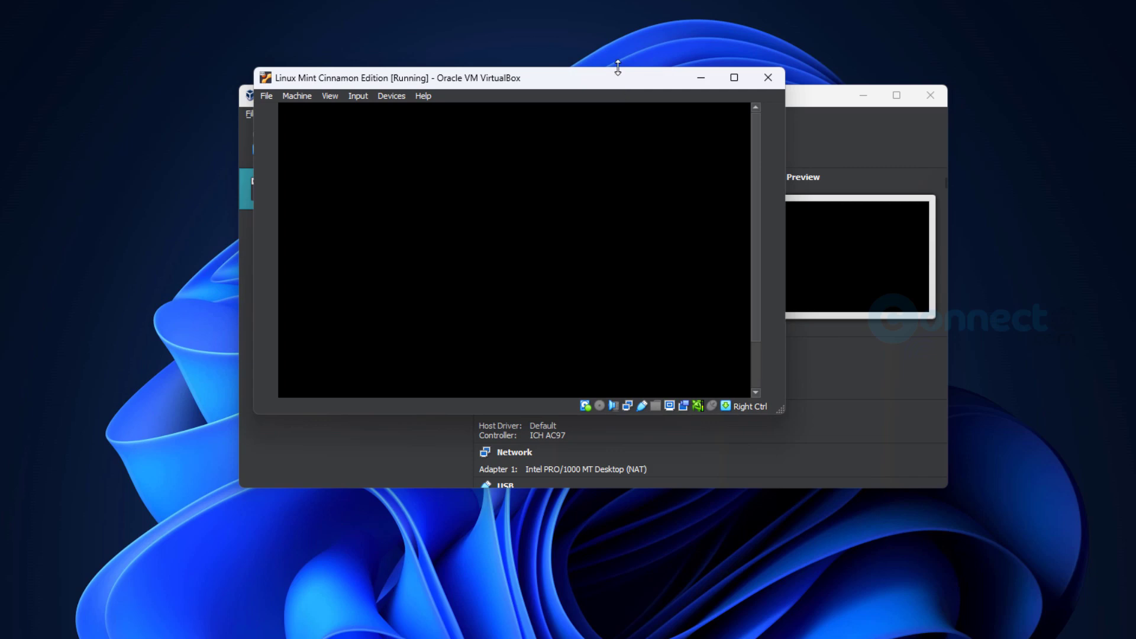
{"action": "left_click_drag", "start_coordinate": [616, 82], "coordinate": [630, 91]}
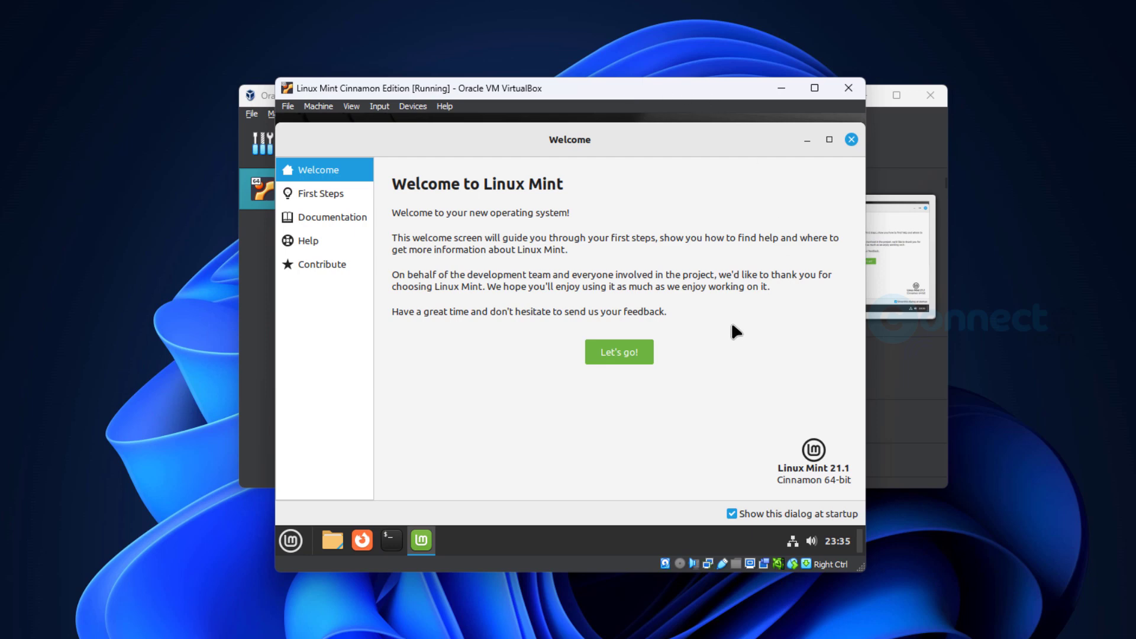
- View Mint's first-steps suggestions, close the Welcome screen, and open the VM window's menus
{"action": "left_click", "coordinate": [604, 354]}
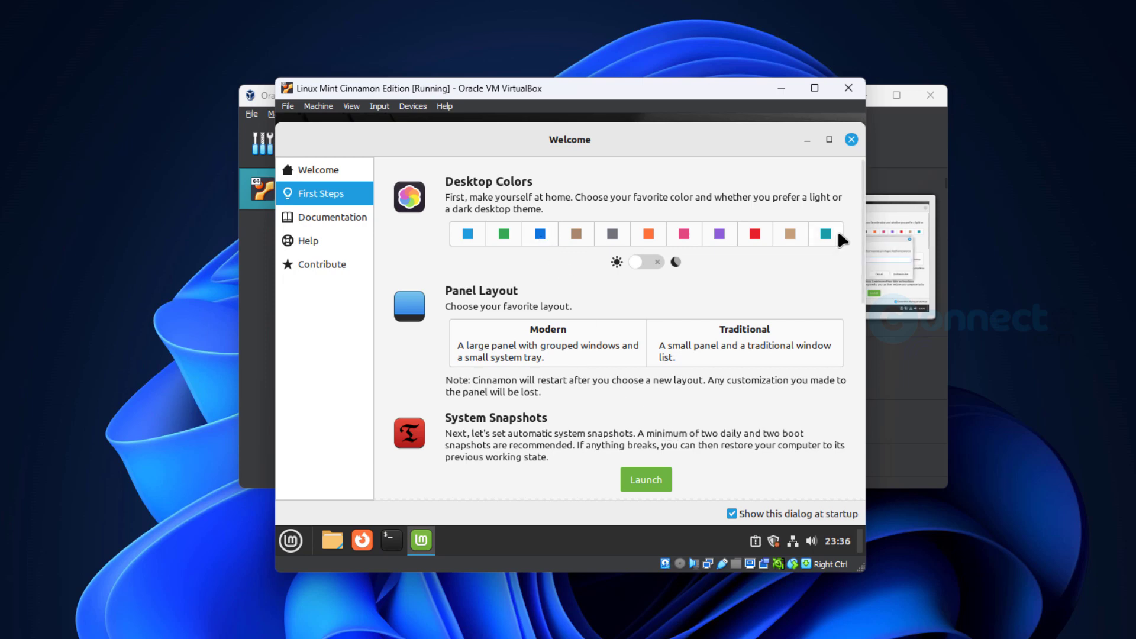
{"action": "left_click", "coordinate": [851, 140]}
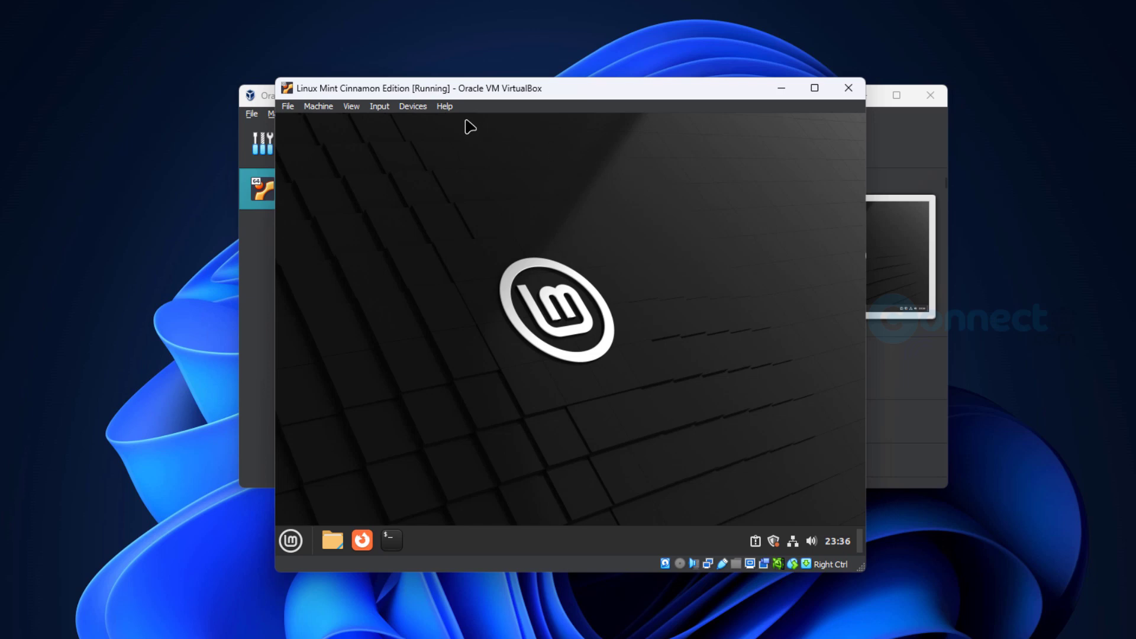
{"action": "left_click", "coordinate": [449, 107]}
- Switch the virtual machine window to full-screen mode
{"action": "mouse_move", "coordinate": [403, 108]}
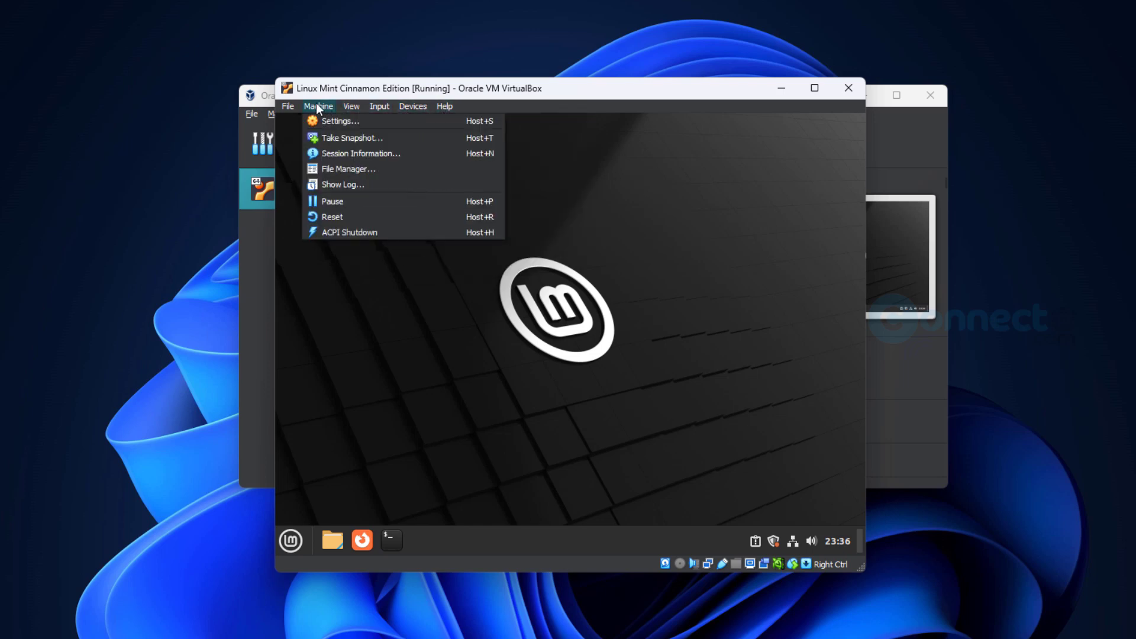
{"action": "left_click", "coordinate": [358, 121]}
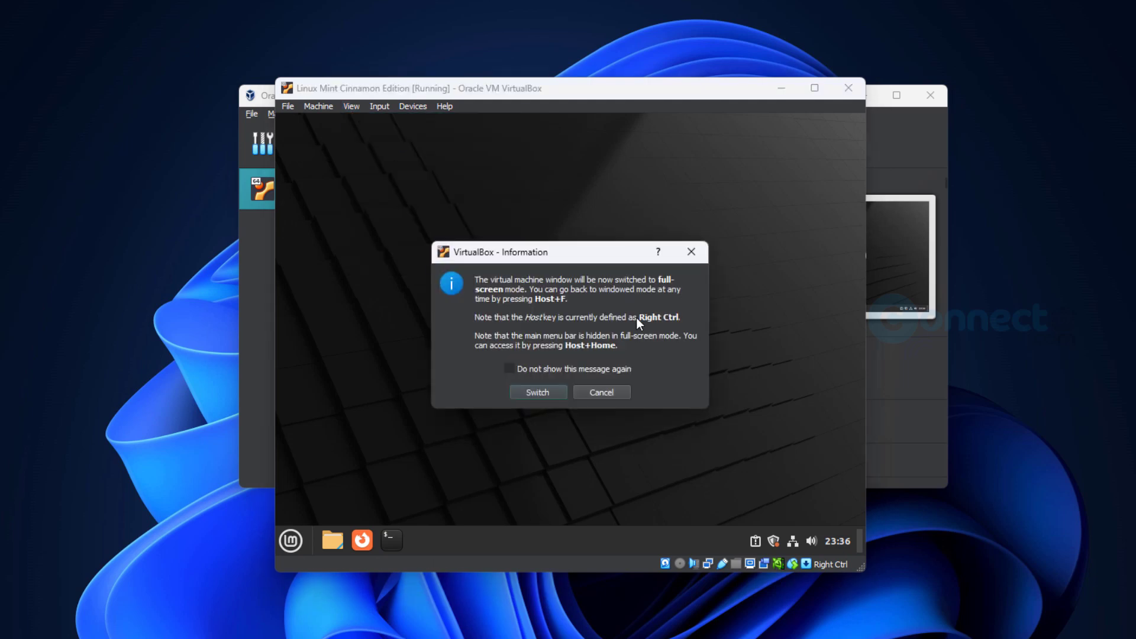
{"action": "left_click", "coordinate": [548, 391]}
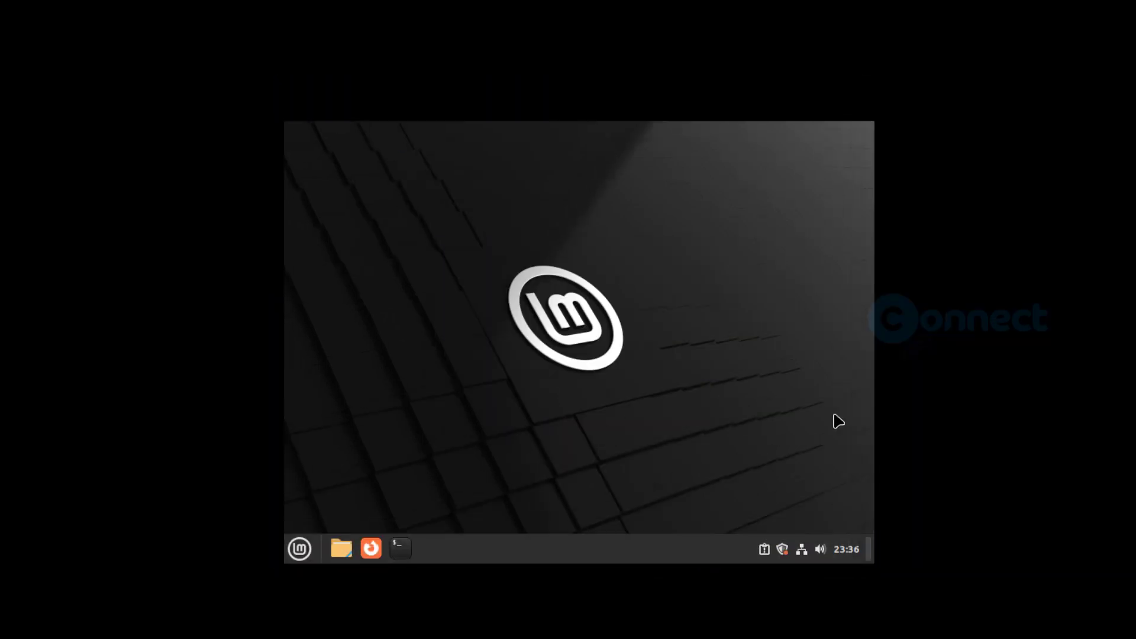
- Open the Mint menu and scroll through the Administration and Accessories app lists
{"action": "left_click", "coordinate": [299, 548]}
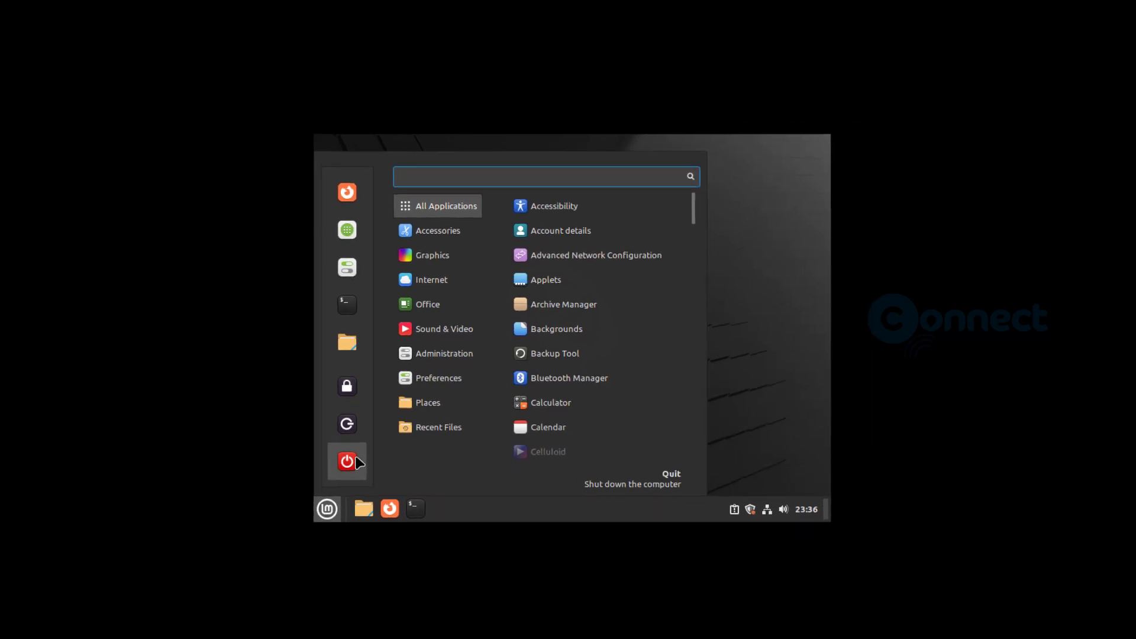
{"action": "mouse_move", "coordinate": [394, 412]}
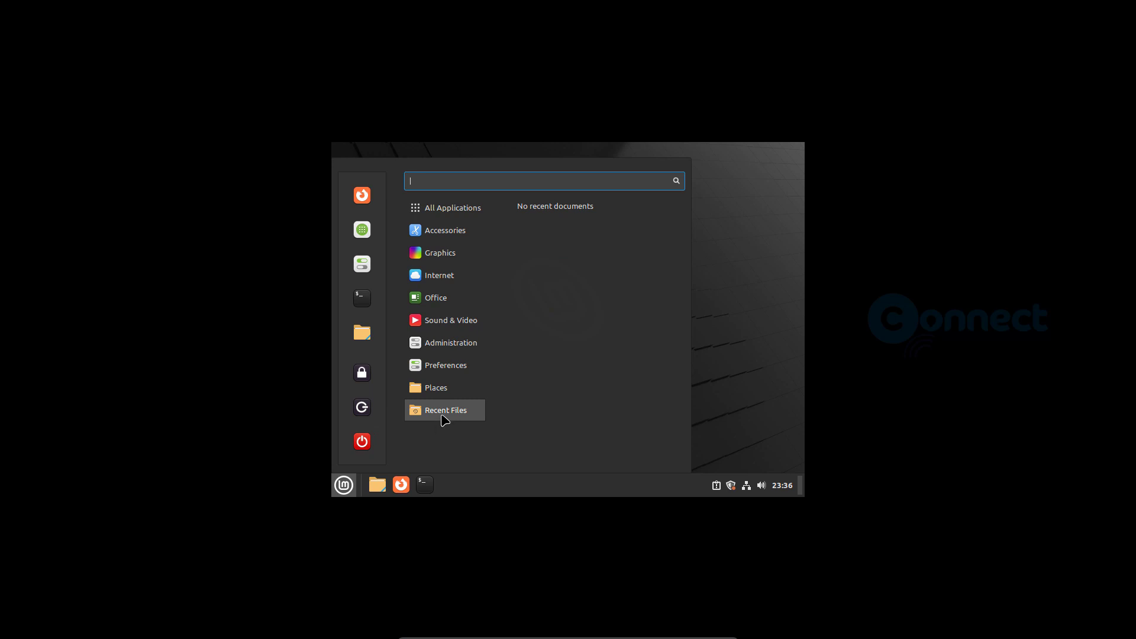
{"action": "mouse_move", "coordinate": [462, 356]}
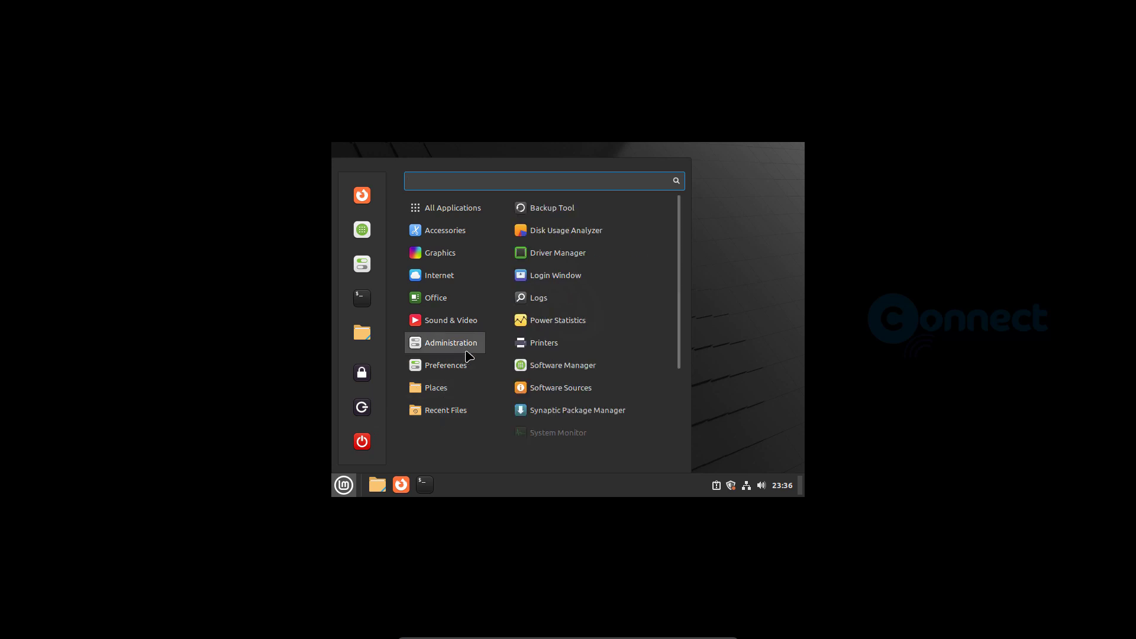
{"action": "scroll", "coordinate": [578, 362], "scroll_direction": "down", "scroll_amount": 3}
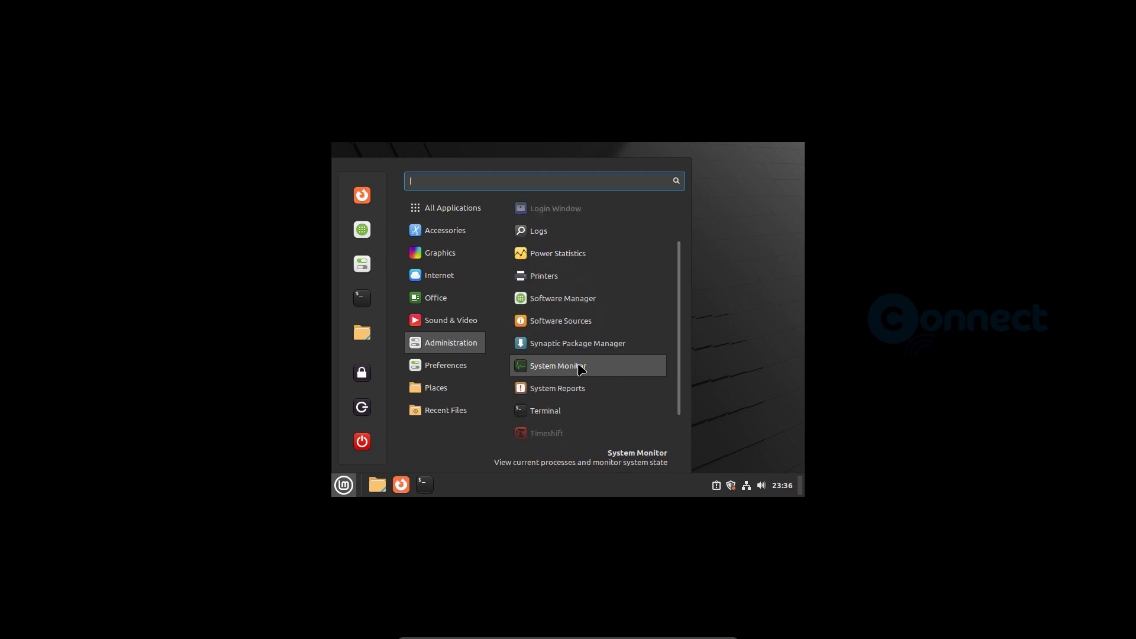
{"action": "scroll", "coordinate": [579, 367], "scroll_direction": "down", "scroll_amount": 2}
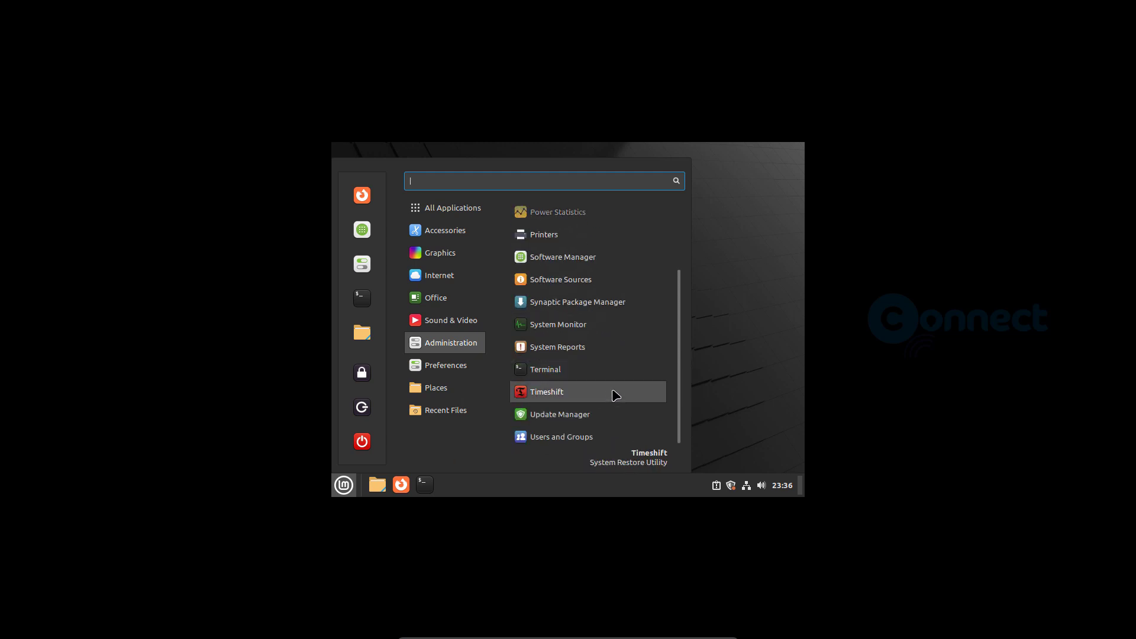
{"action": "scroll", "coordinate": [615, 395], "scroll_direction": "up", "scroll_amount": 4}
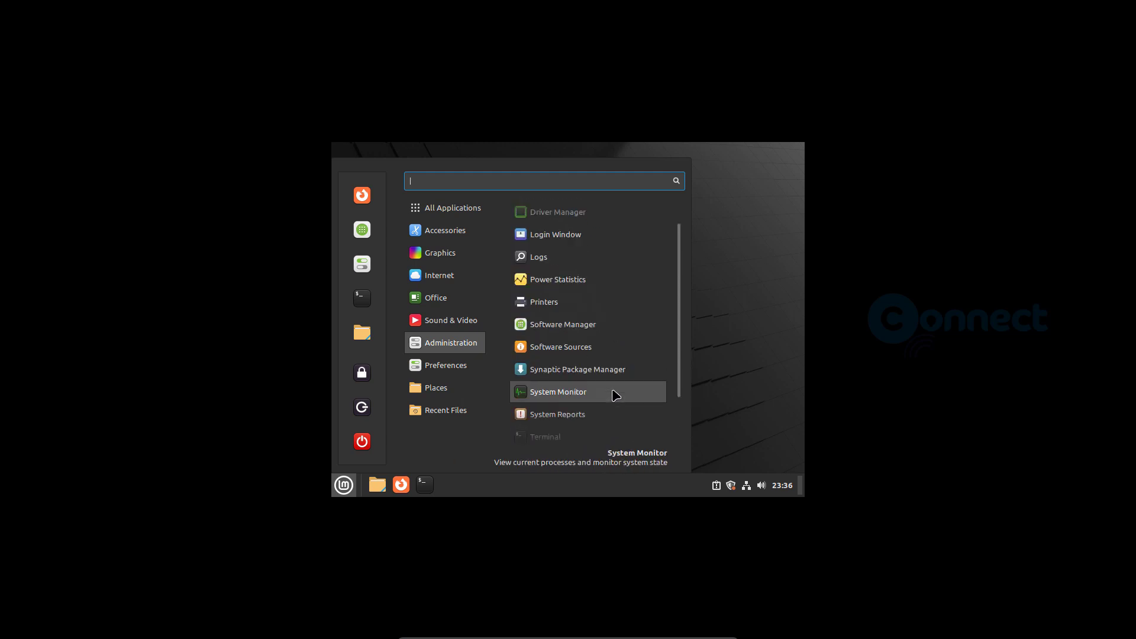
{"action": "scroll", "coordinate": [613, 393], "scroll_direction": "up", "scroll_amount": 1}
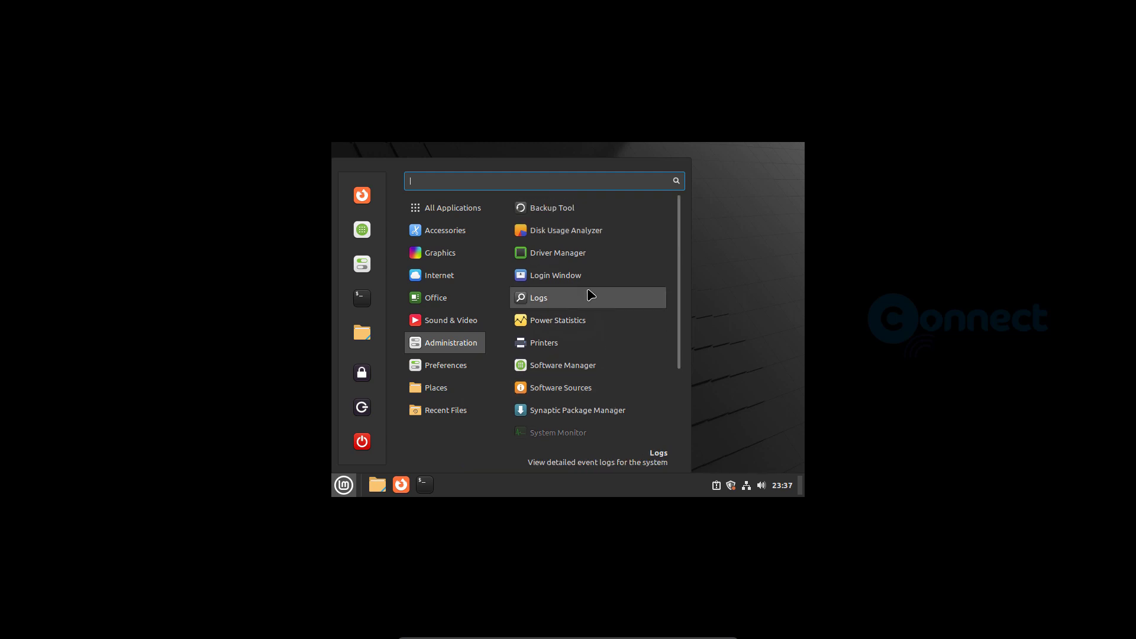
- Scroll through All Applications, then through the Preferences app list
{"action": "mouse_move", "coordinate": [458, 230]}
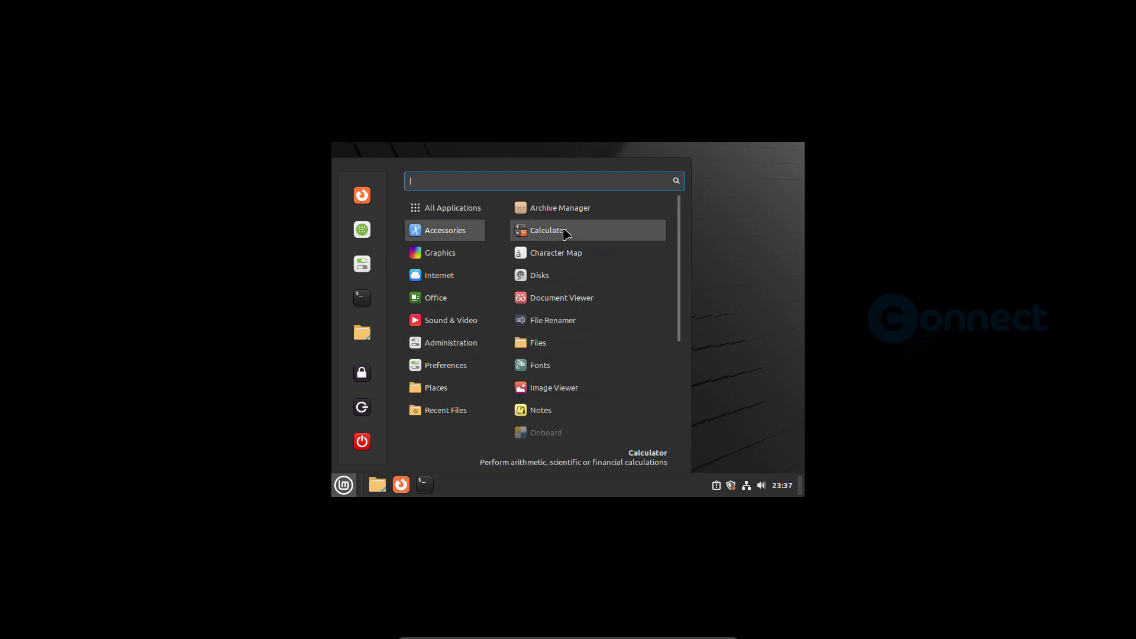
{"action": "scroll", "coordinate": [599, 375], "scroll_direction": "down", "scroll_amount": 5}
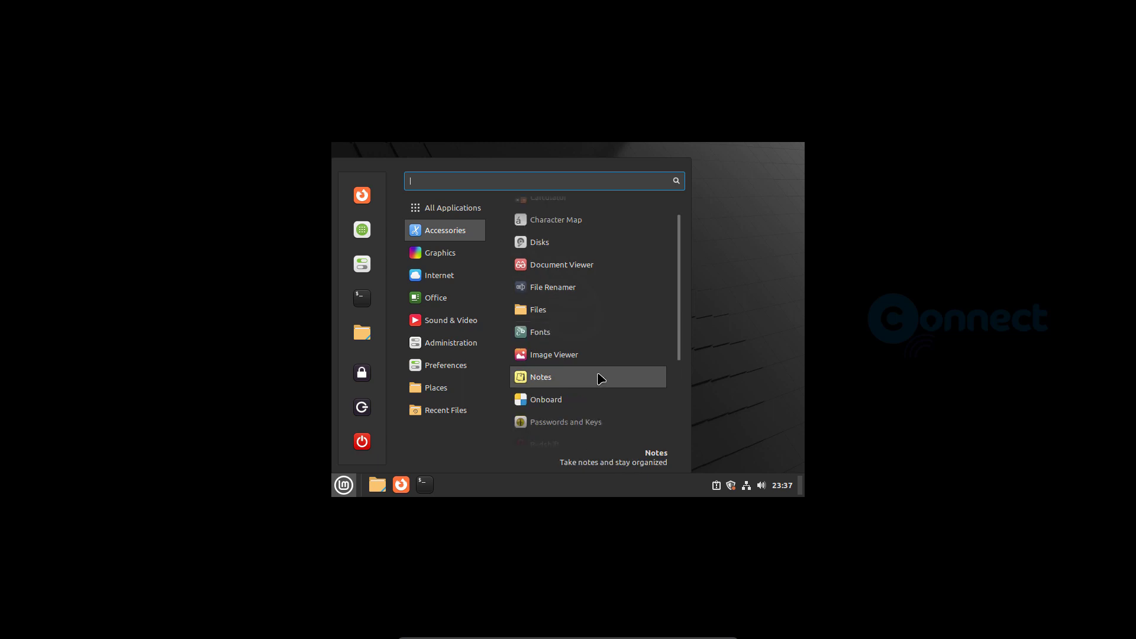
{"action": "scroll", "coordinate": [601, 377], "scroll_direction": "down", "scroll_amount": 2}
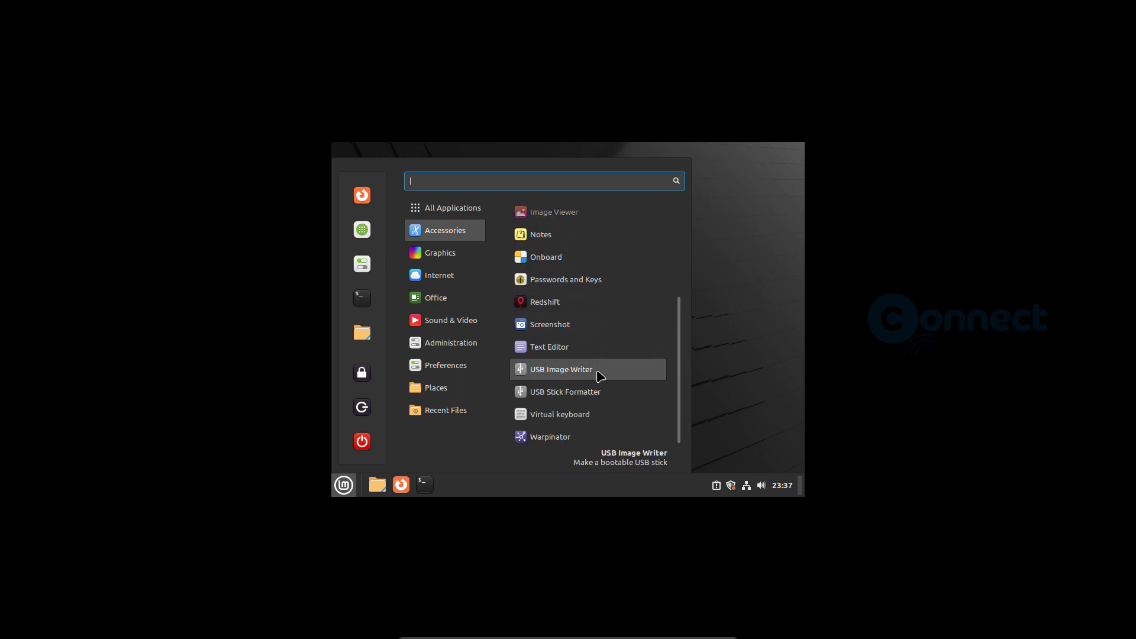
{"action": "mouse_move", "coordinate": [477, 278]}
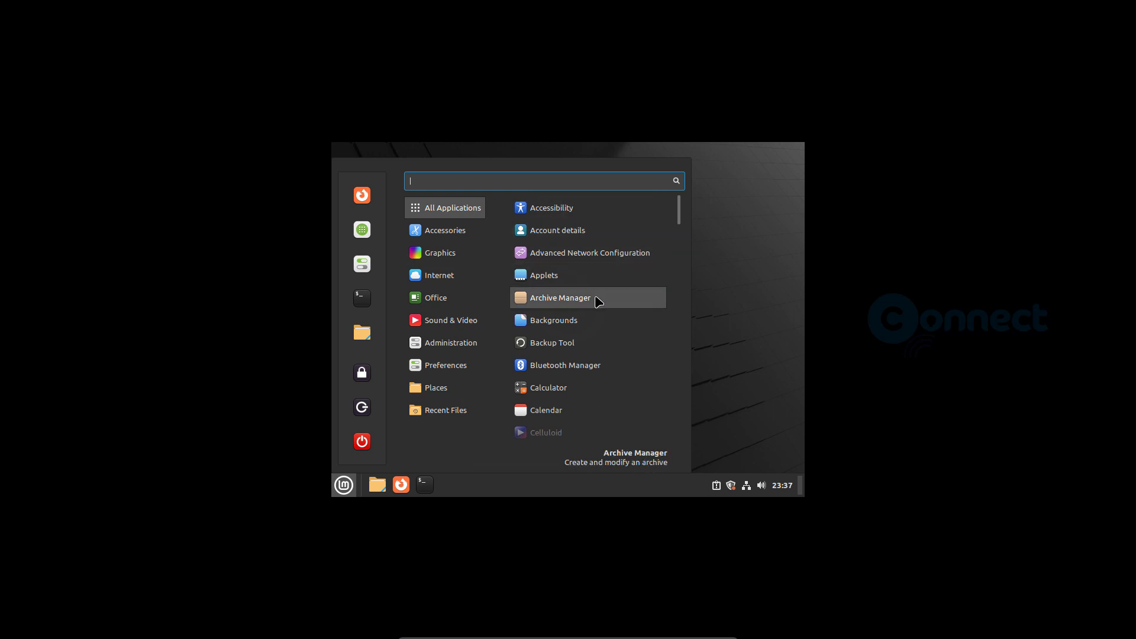
{"action": "scroll", "coordinate": [598, 299], "scroll_direction": "down", "scroll_amount": 3}
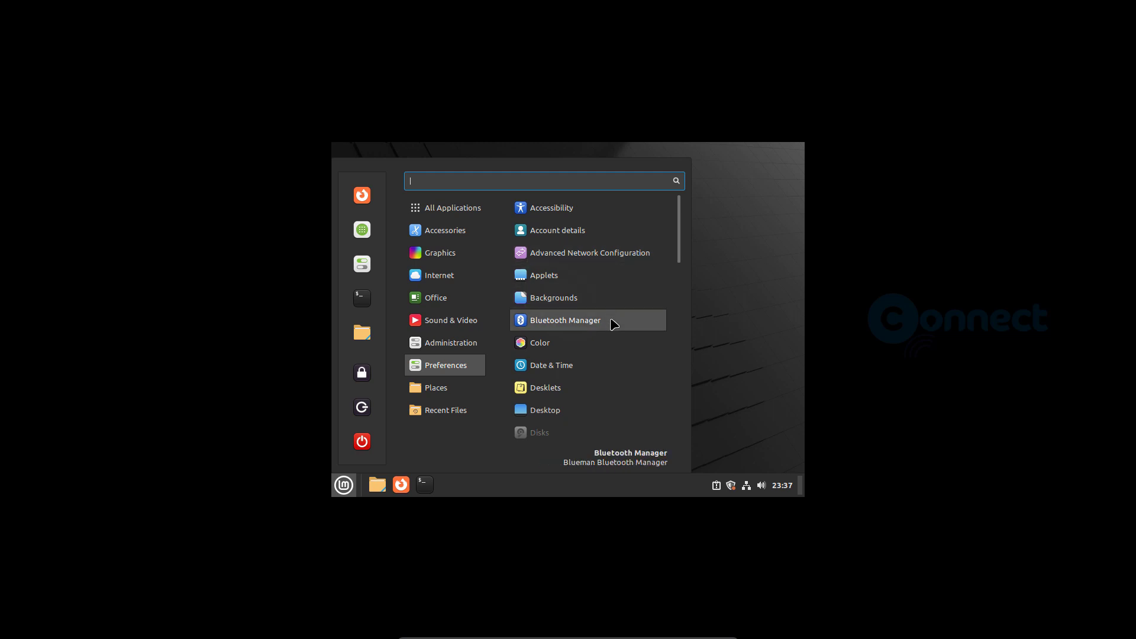
{"action": "scroll", "coordinate": [611, 367], "scroll_direction": "down", "scroll_amount": 1}
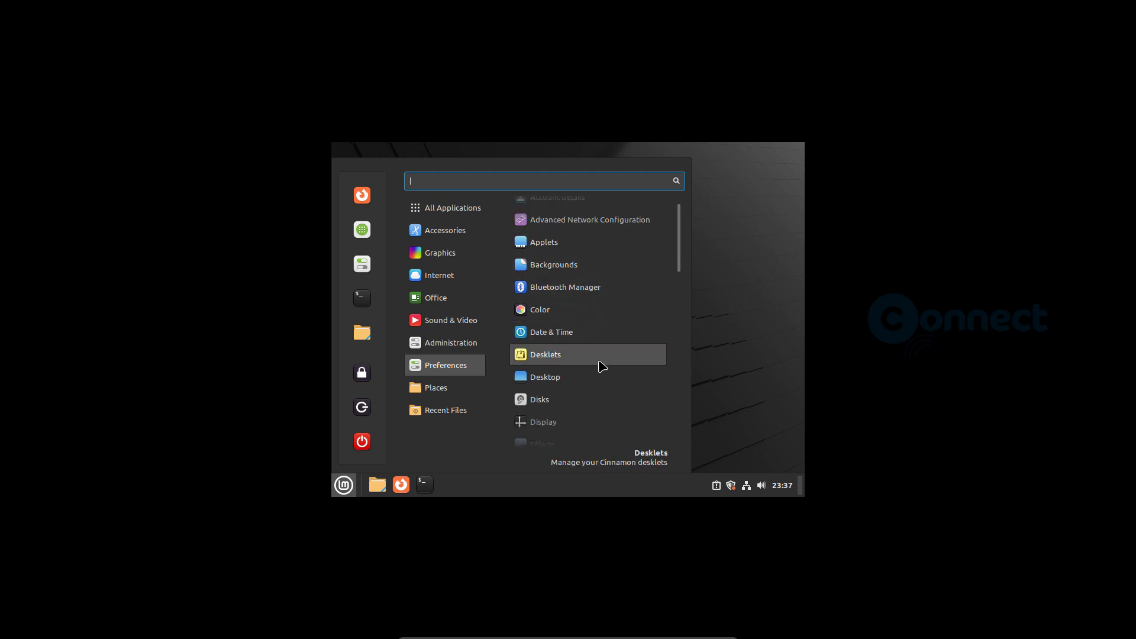
- Set the Display resolution to 1920 × 1080 (16:9), apply and keep it, then close Display
{"action": "left_click", "coordinate": [578, 421]}
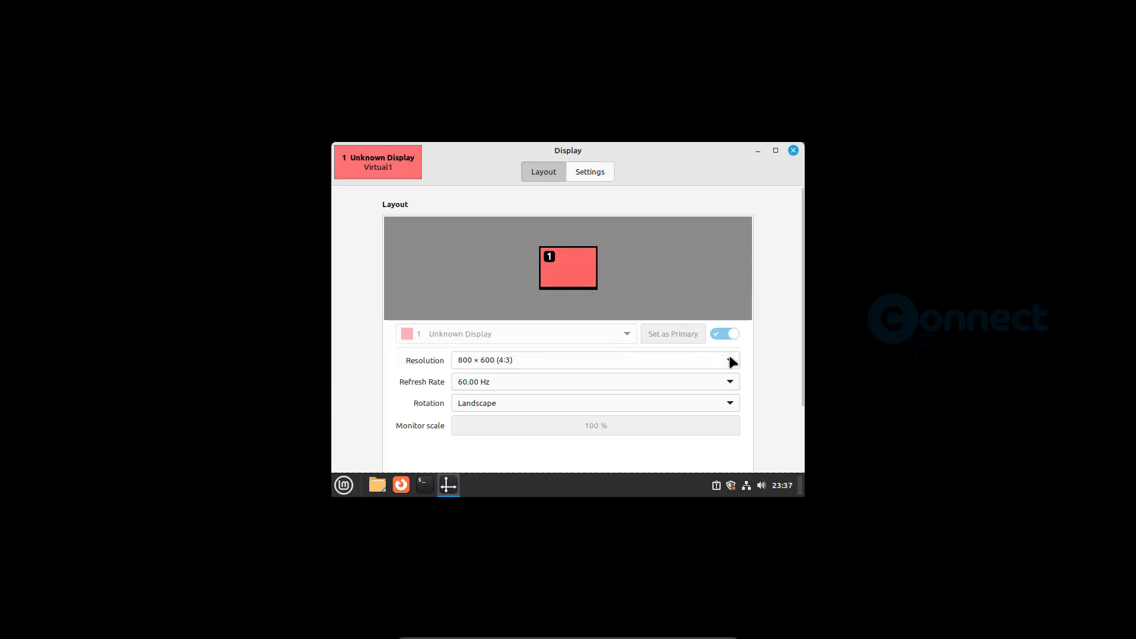
{"action": "left_click", "coordinate": [731, 359]}
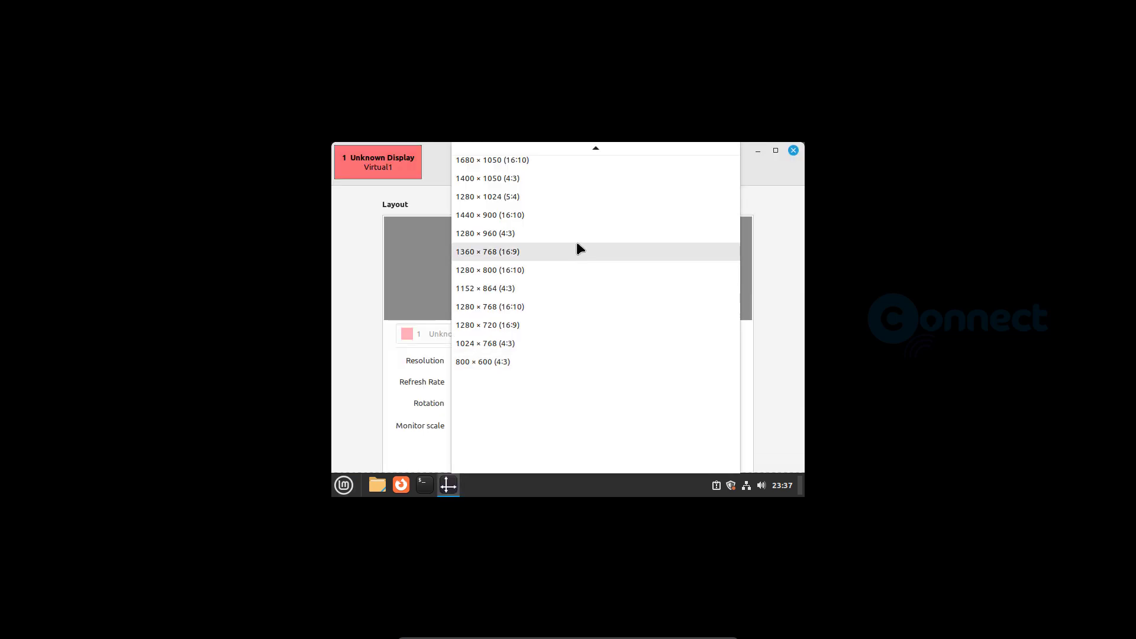
{"action": "scroll", "coordinate": [563, 217], "scroll_direction": "up", "scroll_amount": 1}
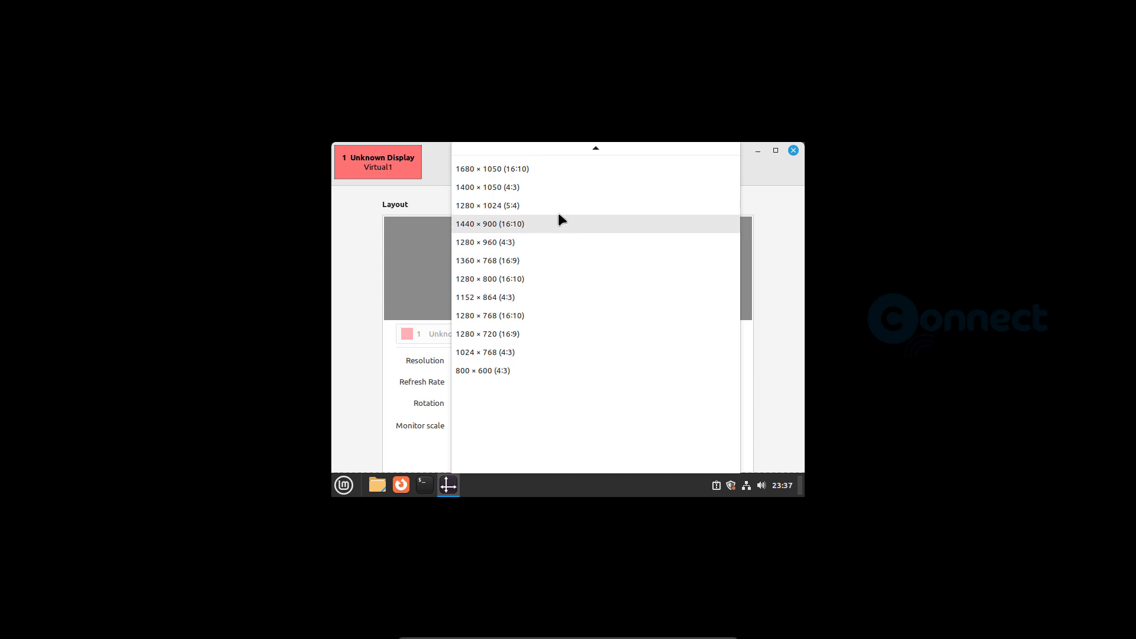
{"action": "scroll", "coordinate": [565, 202], "scroll_direction": "up", "scroll_amount": 4}
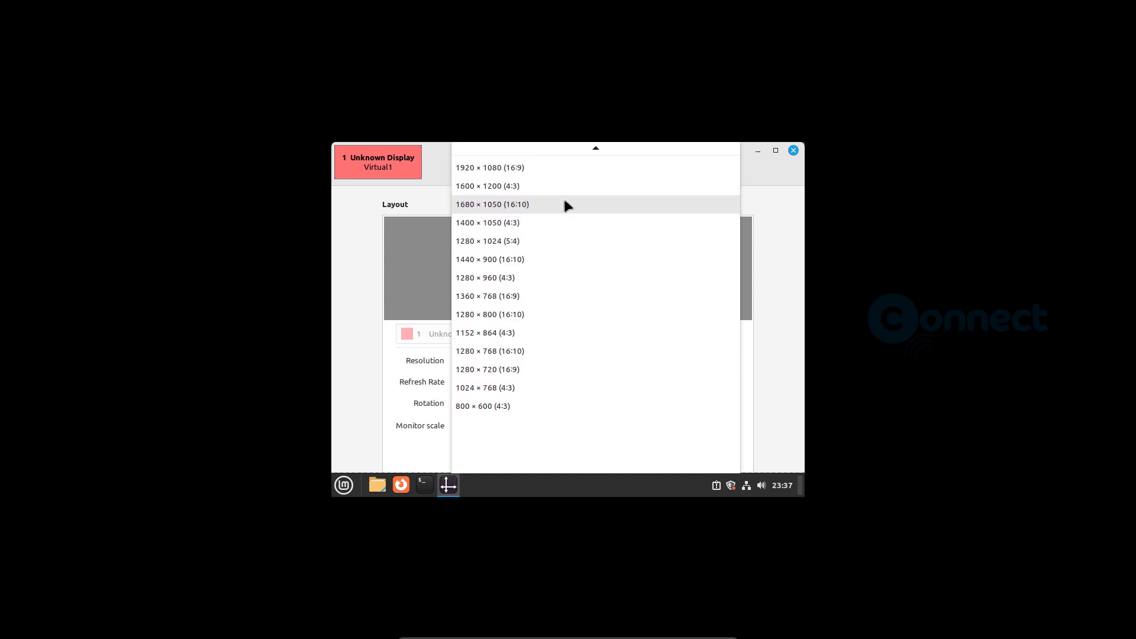
{"action": "left_click", "coordinate": [562, 168]}
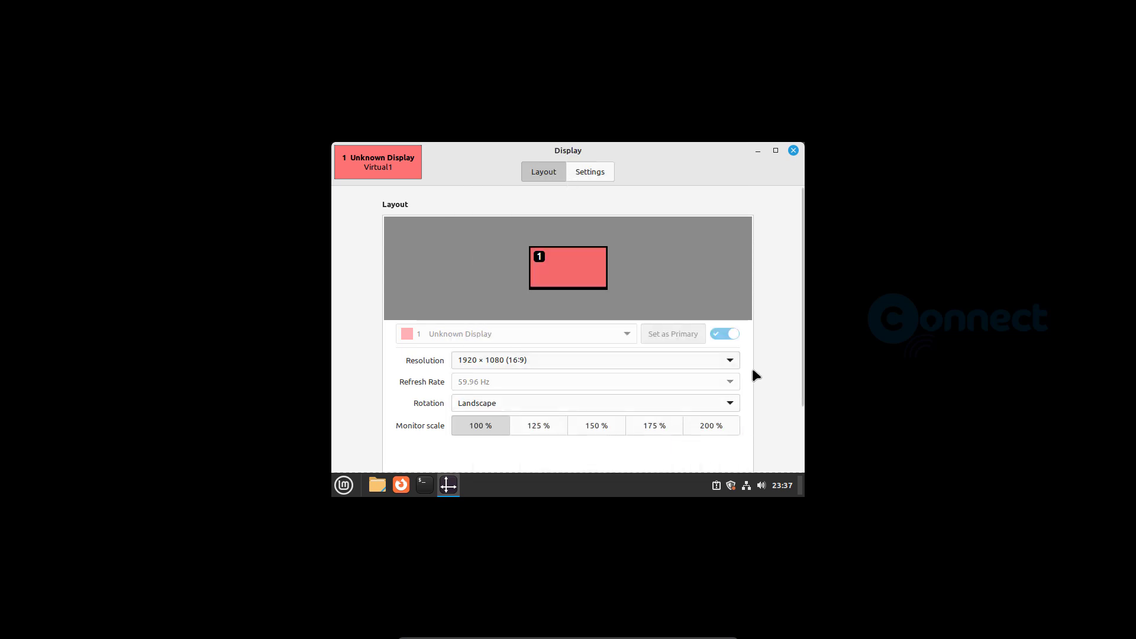
{"action": "scroll", "coordinate": [752, 370], "scroll_direction": "down", "scroll_amount": 3}
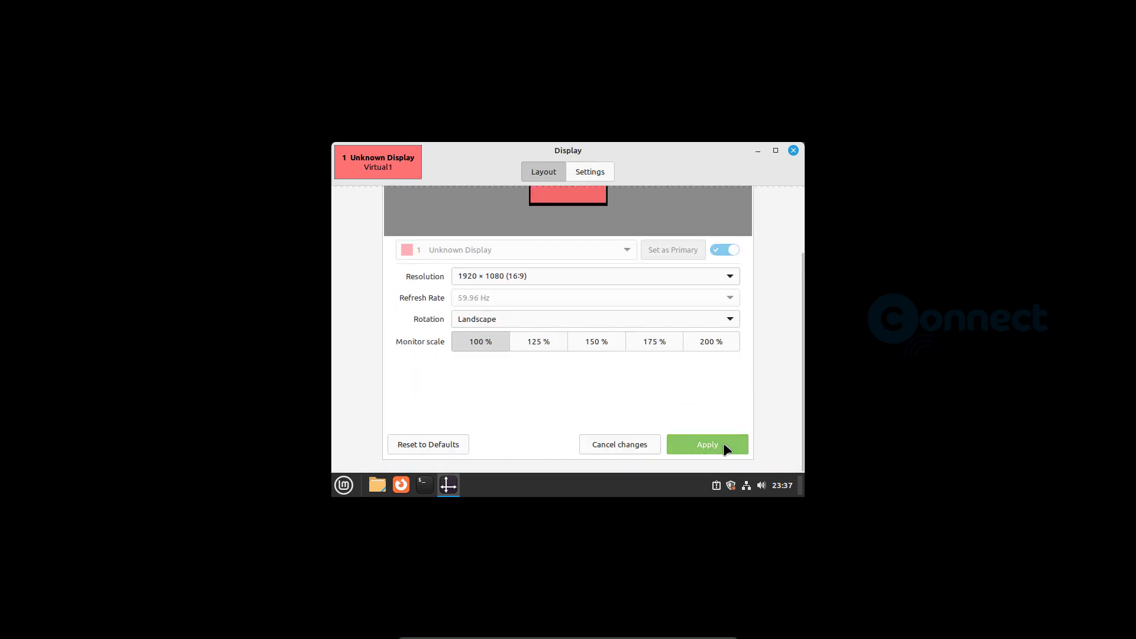
{"action": "left_click", "coordinate": [724, 446]}
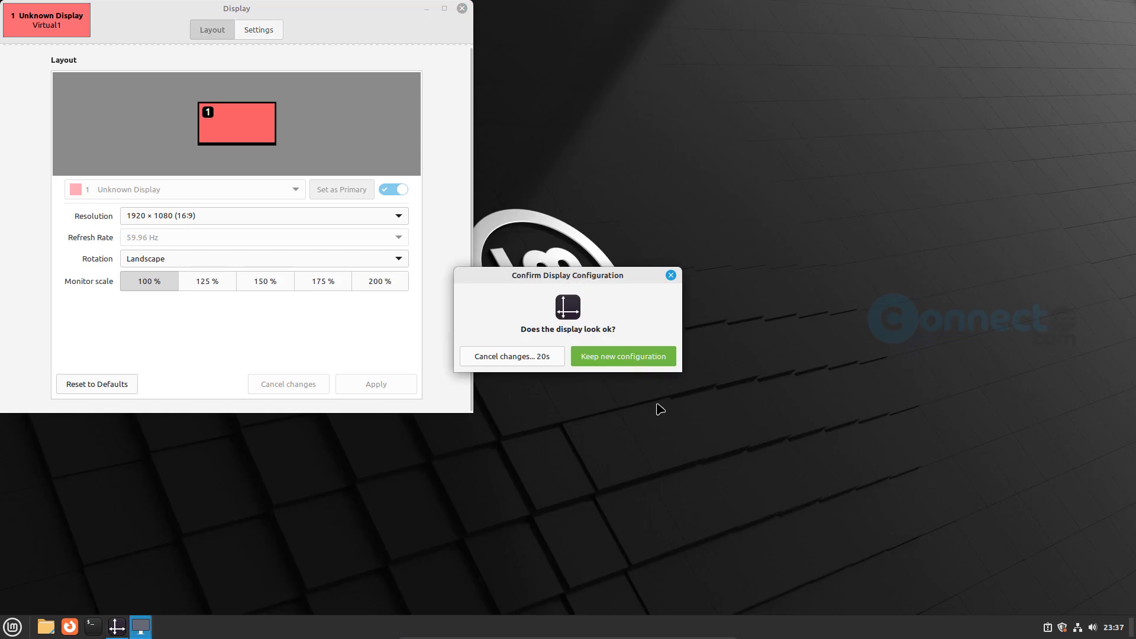
{"action": "left_click", "coordinate": [617, 358]}
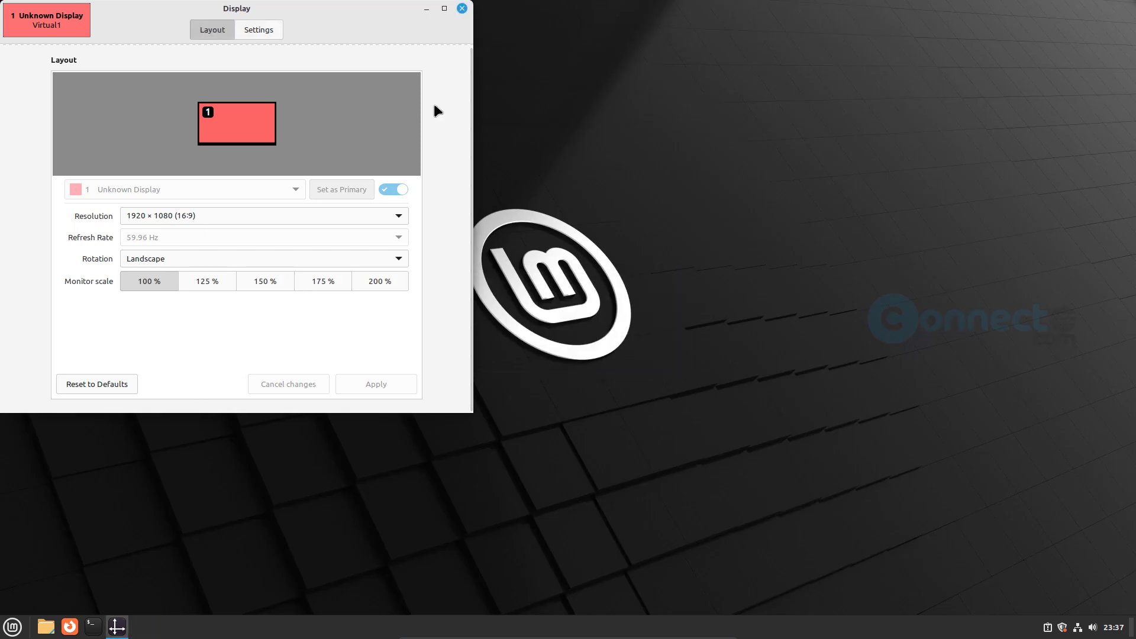
{"action": "left_click", "coordinate": [462, 8]}
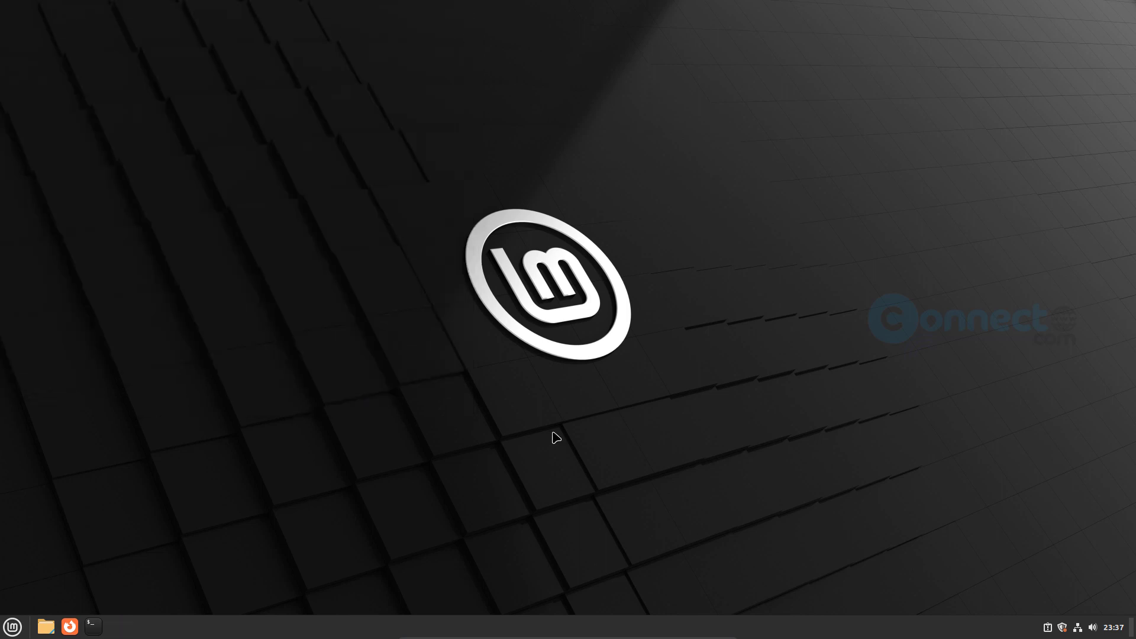
- Peek at the clock's calendar and the Mint menu, then open the Home folder with Super+E
{"action": "left_click", "coordinate": [1119, 631]}
{"action": "left_click", "coordinate": [550, 528]}
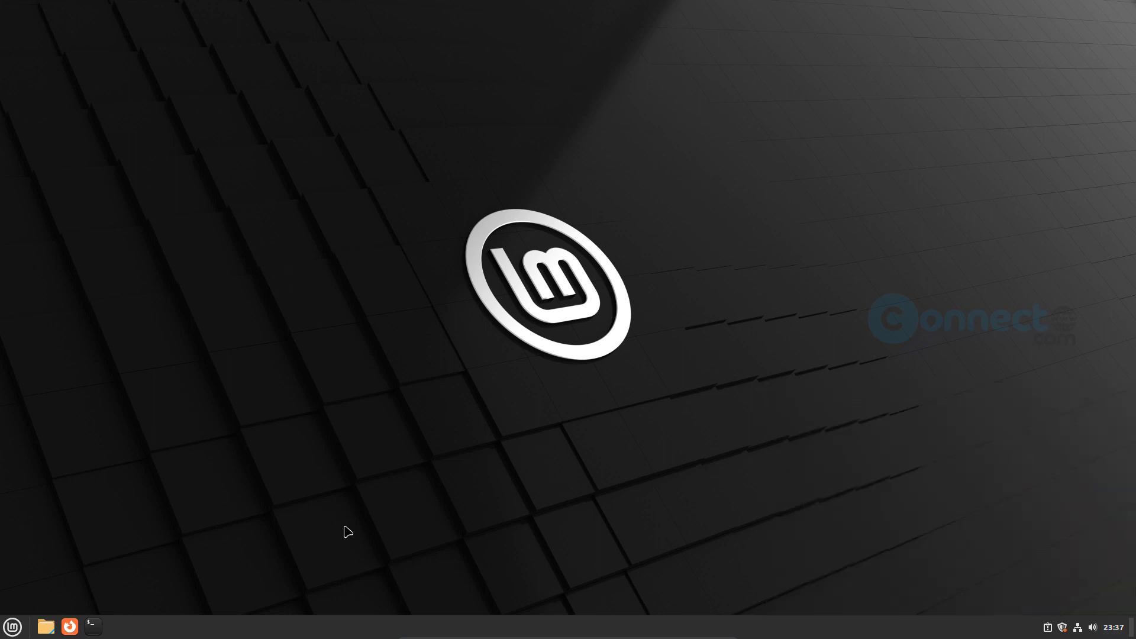
{"action": "left_click", "coordinate": [10, 627]}
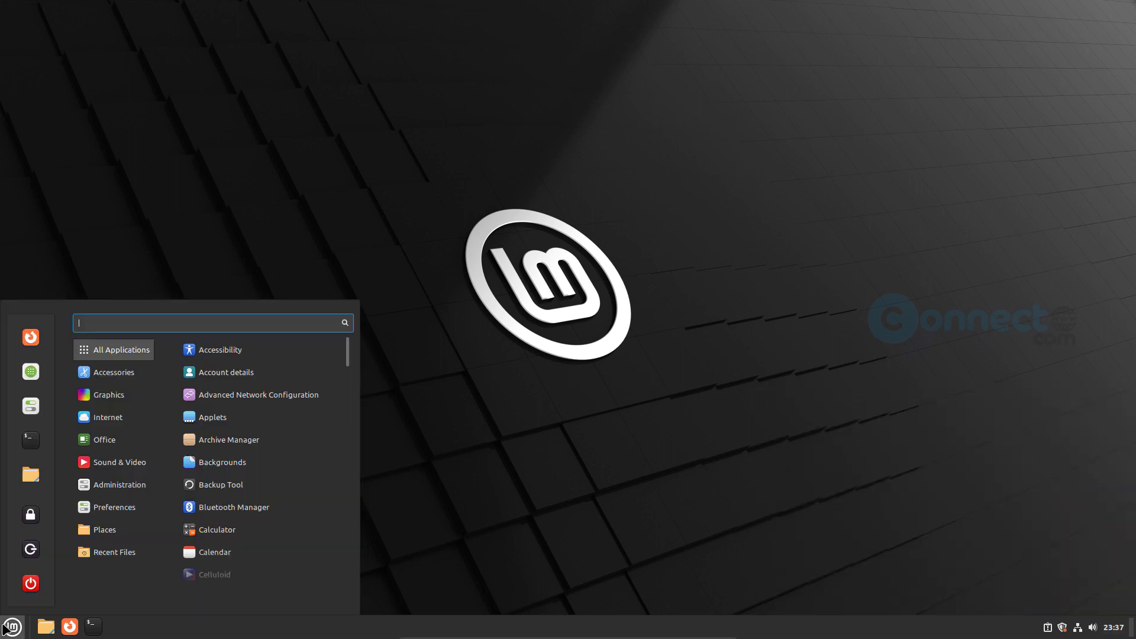
{"action": "left_click", "coordinate": [635, 489]}
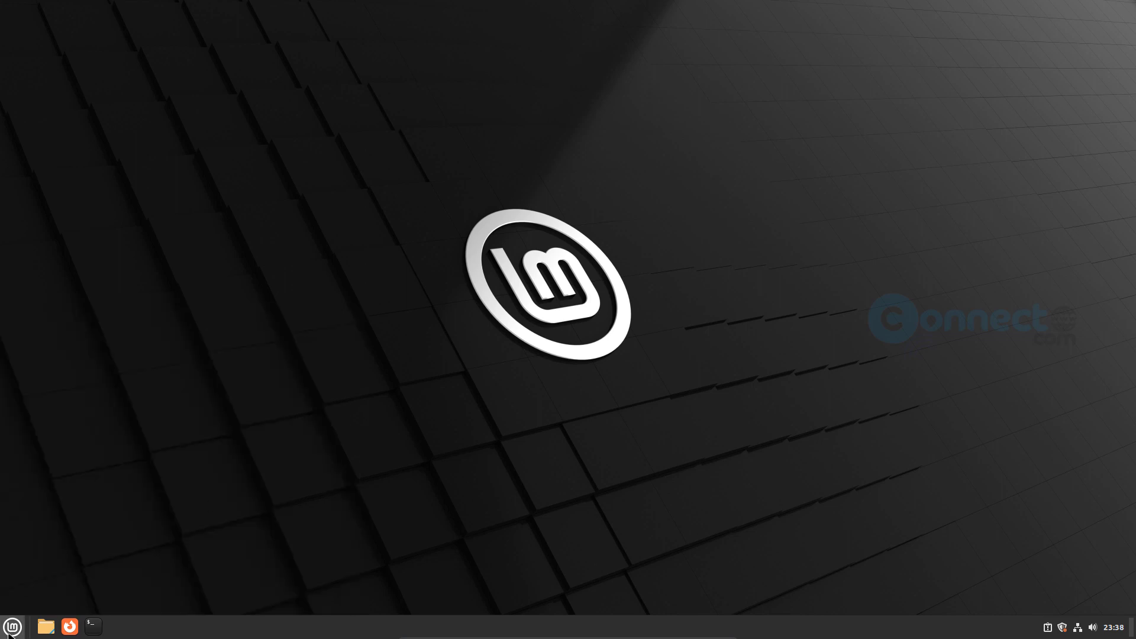
{"action": "key", "text": "super+e"}
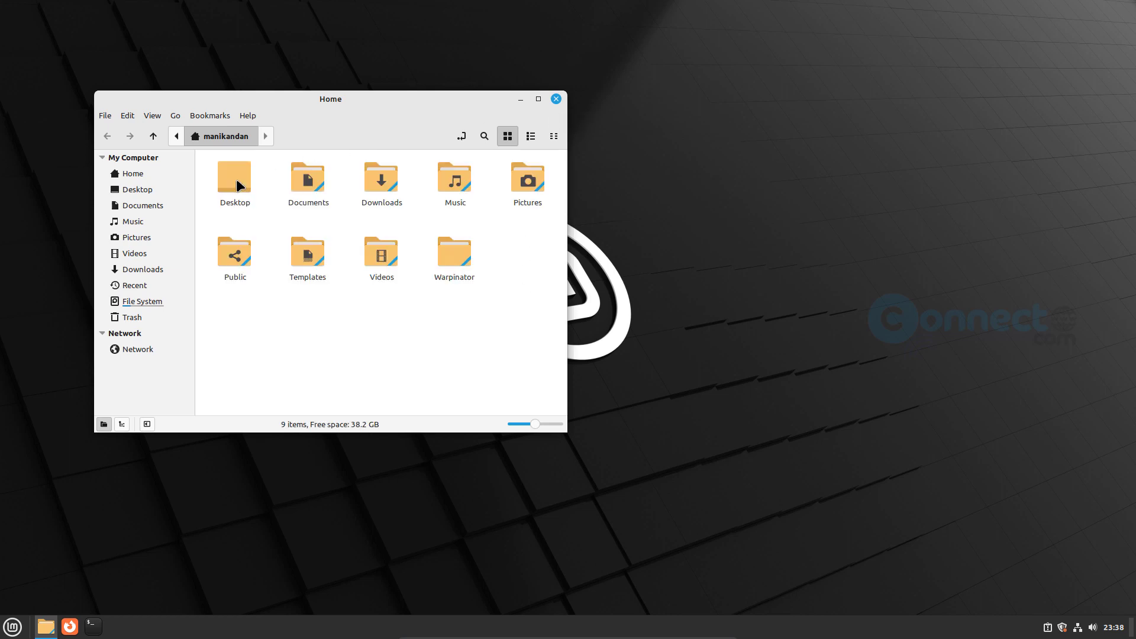
- Close the Home folder, launch Firefox to its Welcome page, then close Firefox
{"action": "left_click", "coordinate": [557, 100]}
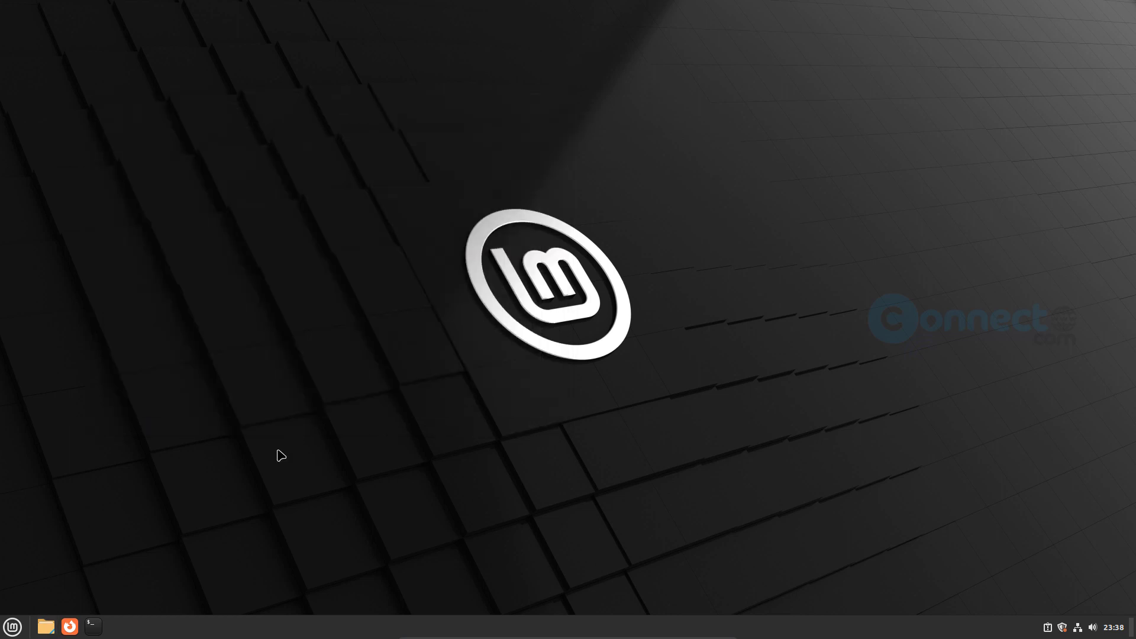
{"action": "left_click", "coordinate": [70, 626]}
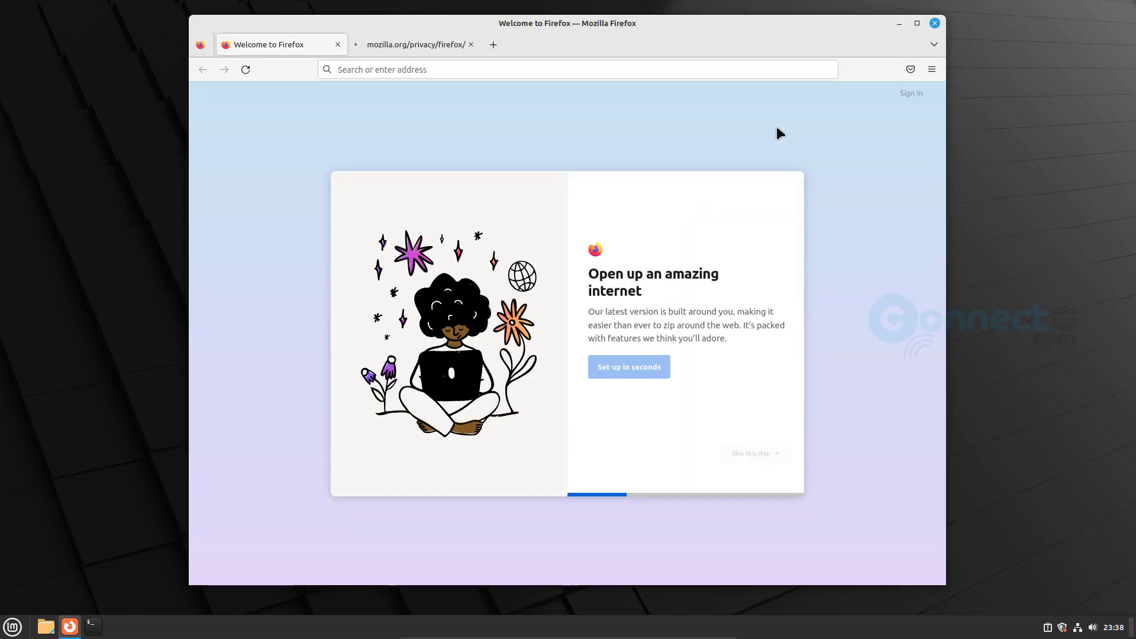
{"action": "left_click", "coordinate": [935, 24]}
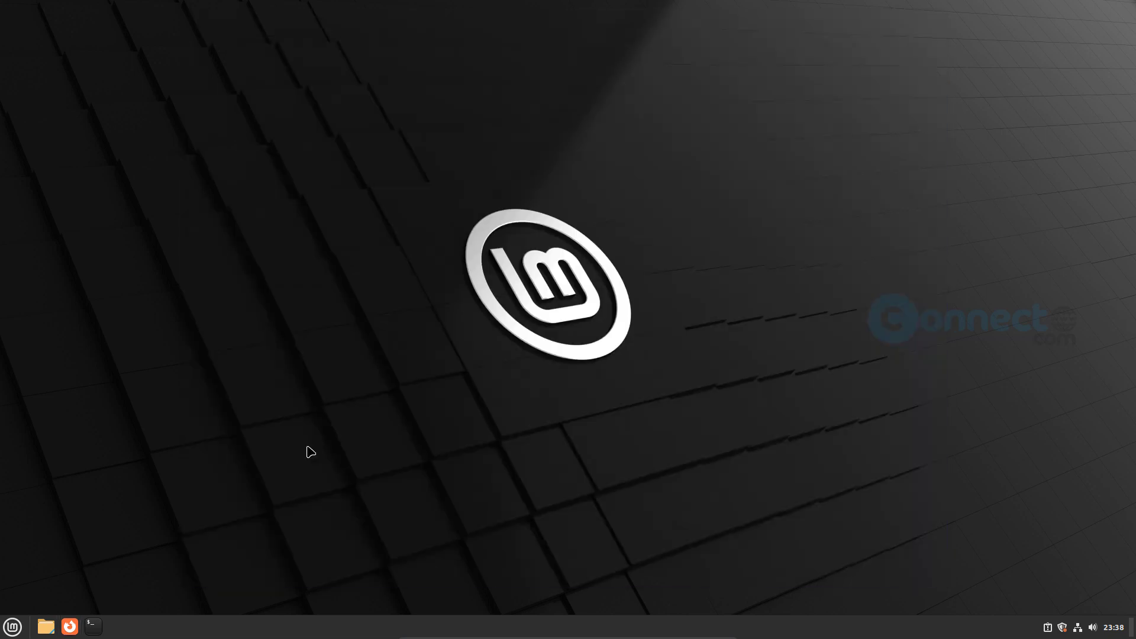
{"action": "left_click", "coordinate": [93, 626]}
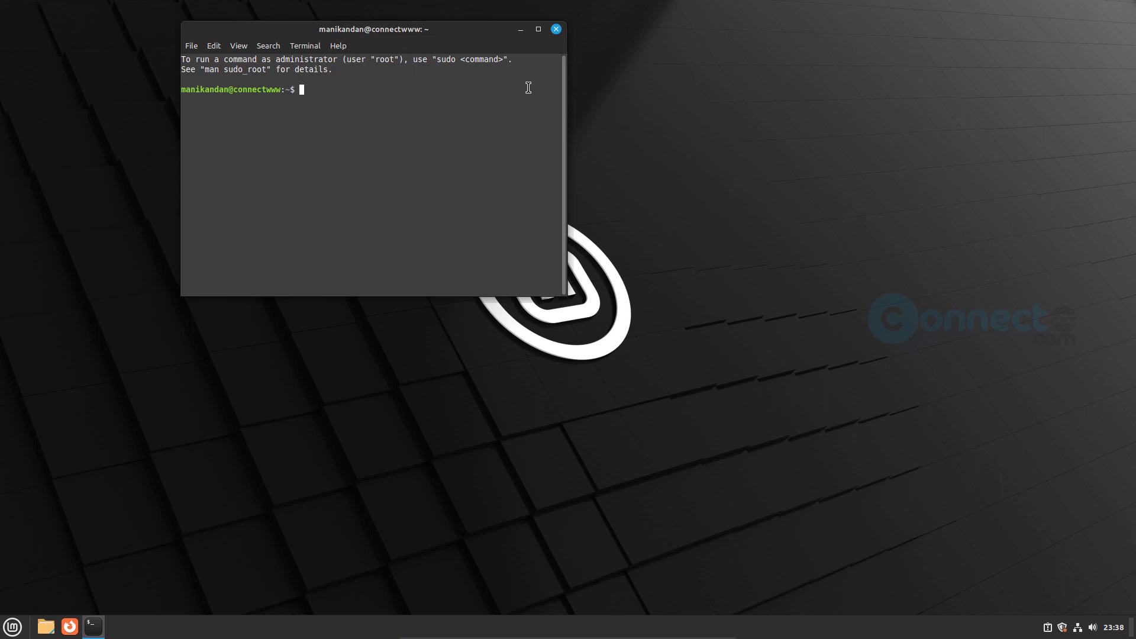
{"action": "left_click", "coordinate": [556, 29]}
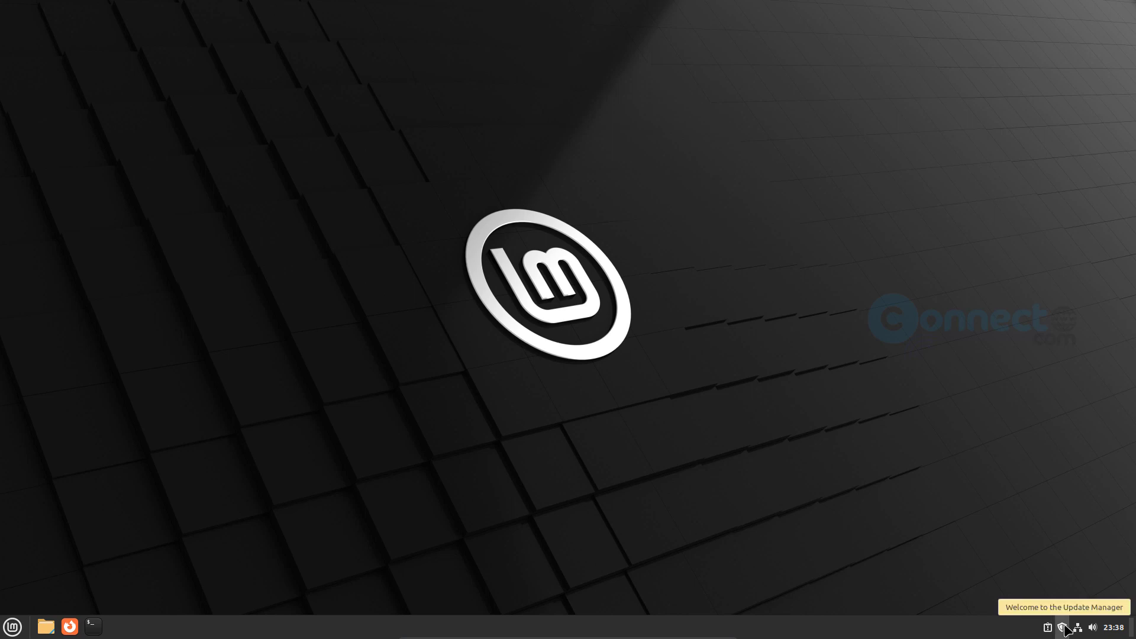
- Launch Backgrounds from the application menu and reposition its window
{"action": "left_click", "coordinate": [9, 629]}
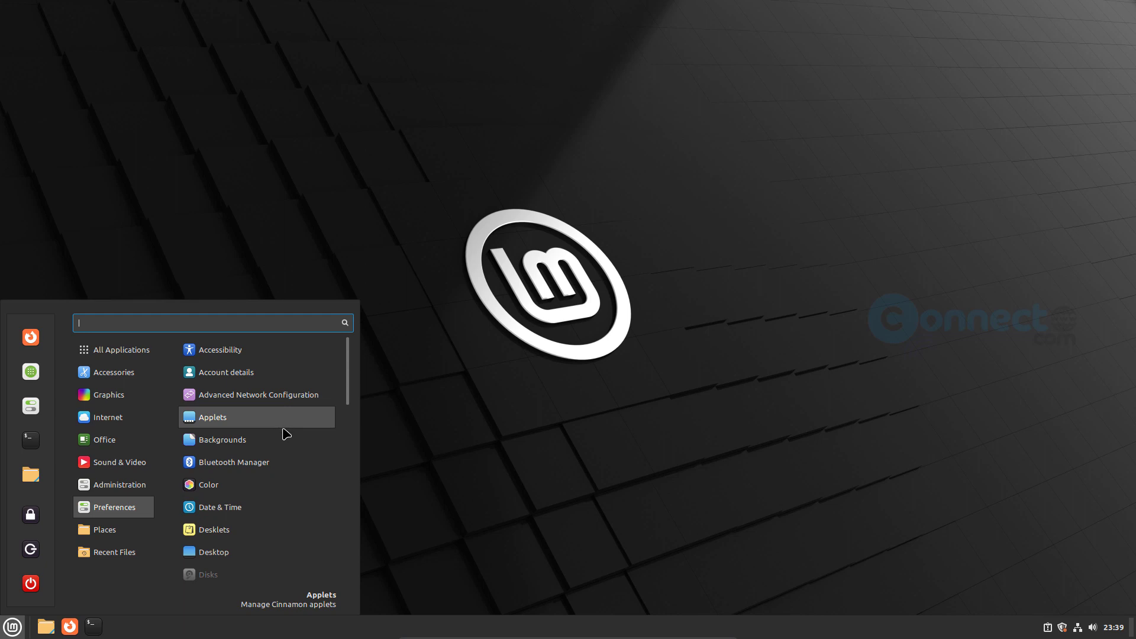
{"action": "left_click", "coordinate": [280, 446]}
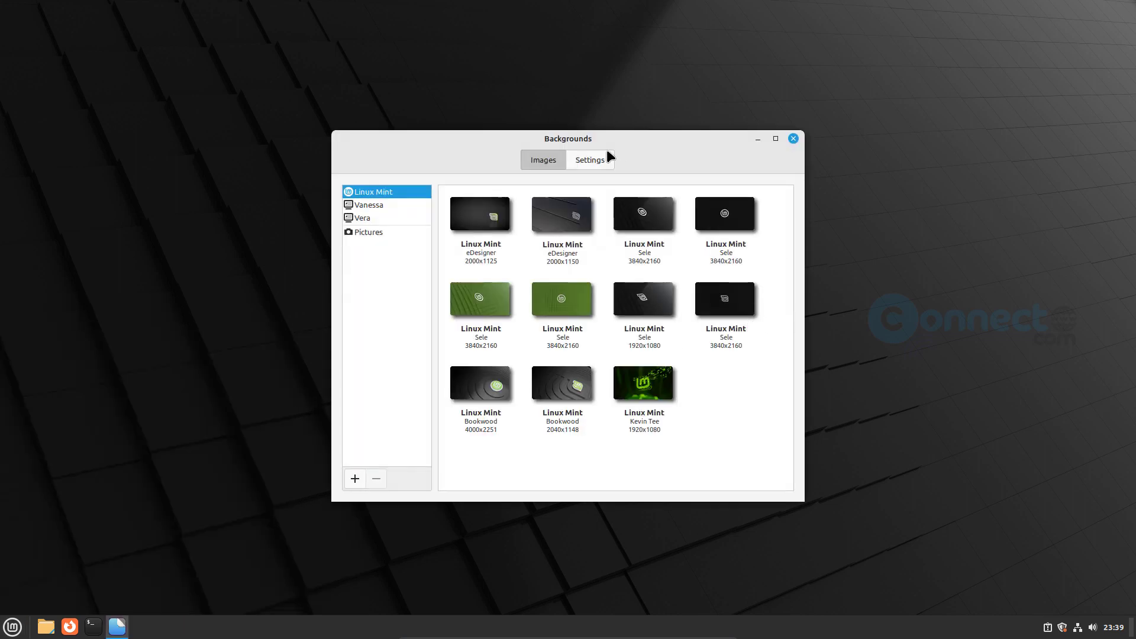
{"action": "left_click_drag", "start_coordinate": [658, 138], "coordinate": [683, 115]}
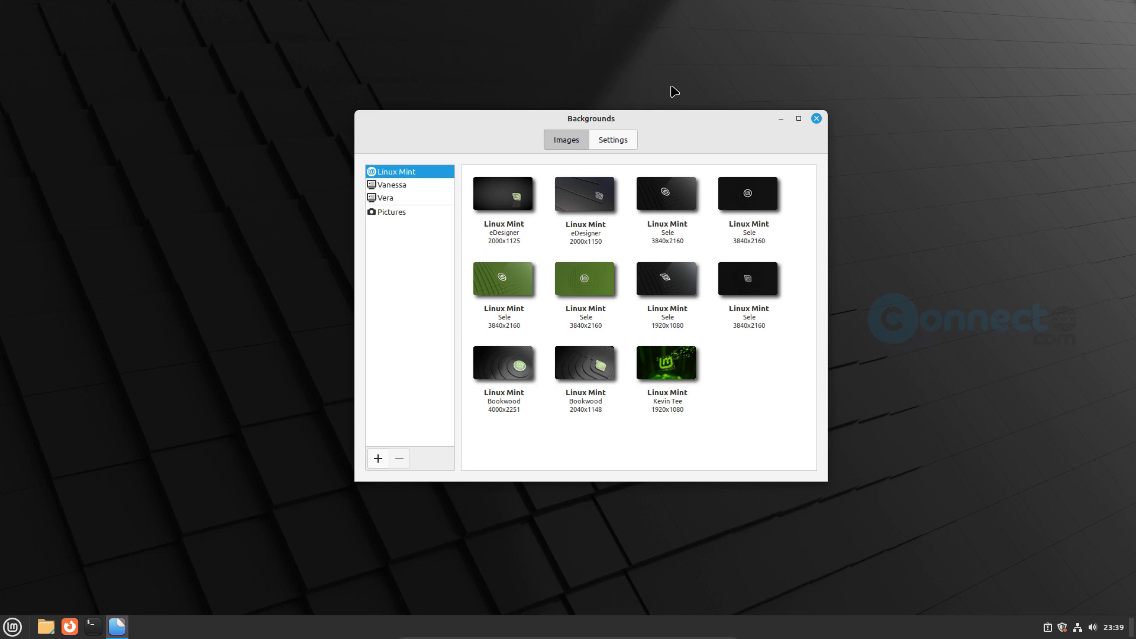
- Look at the display settings page and the Vera wallpapers, then close Backgrounds
{"action": "left_click", "coordinate": [621, 140]}
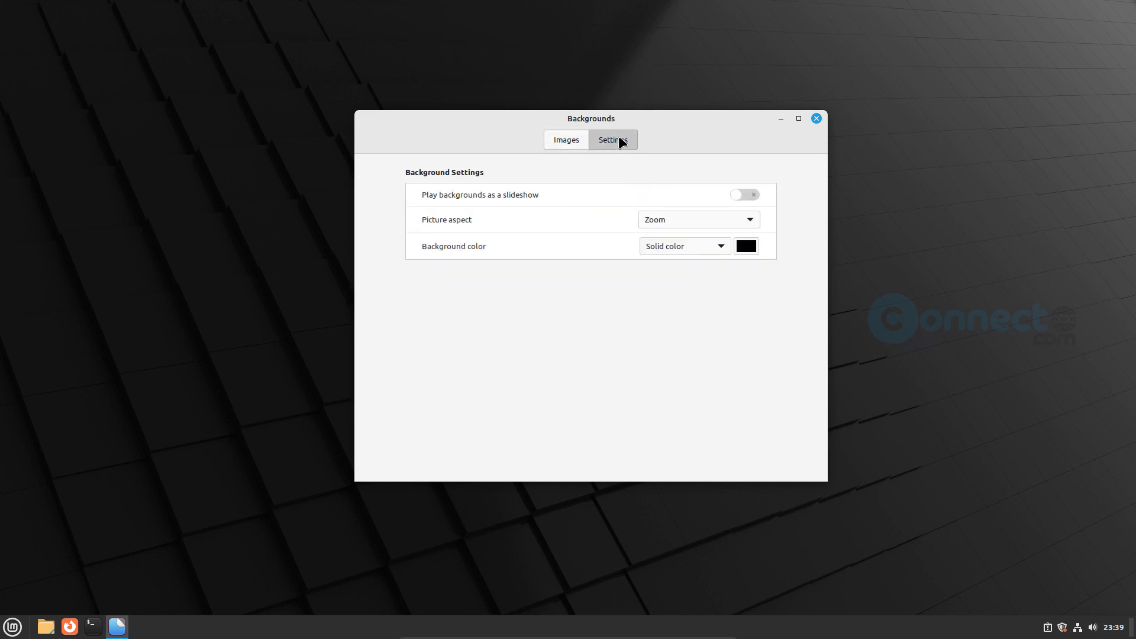
{"action": "left_click", "coordinate": [561, 142]}
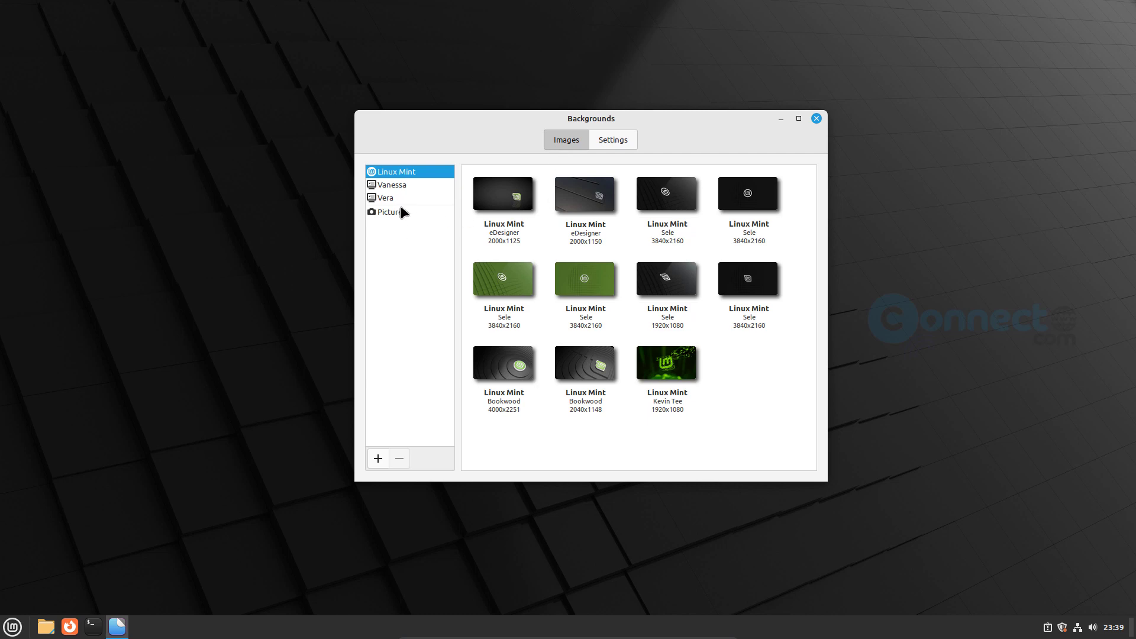
{"action": "left_click", "coordinate": [400, 202]}
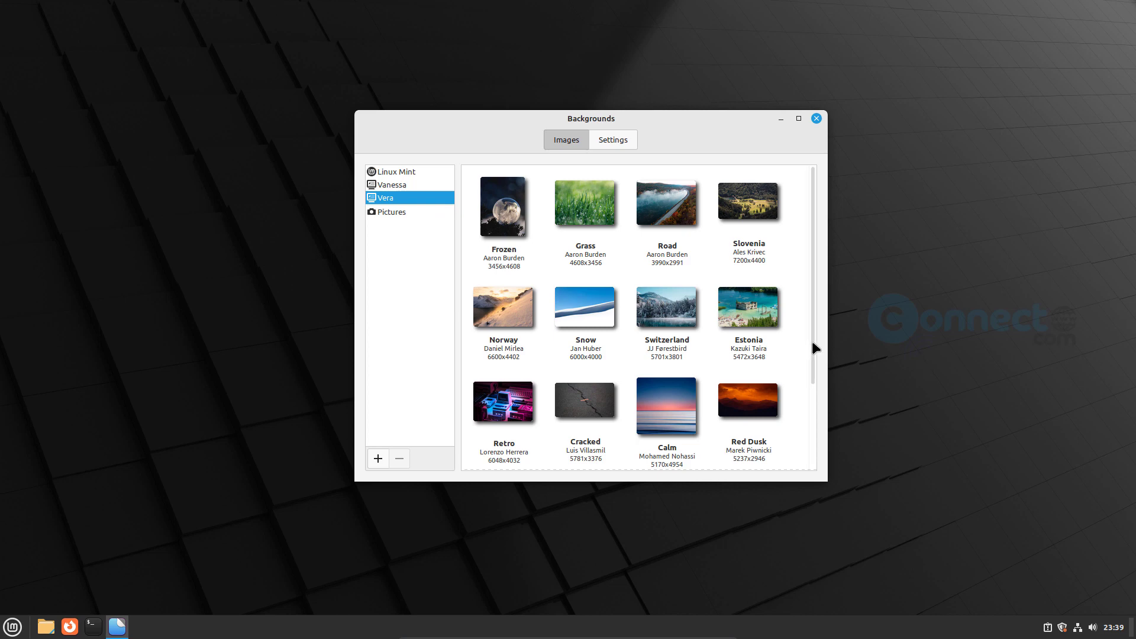
{"action": "scroll", "coordinate": [812, 342], "scroll_direction": "down", "scroll_amount": 3}
{"action": "scroll", "coordinate": [812, 345], "scroll_direction": "down", "scroll_amount": 3}
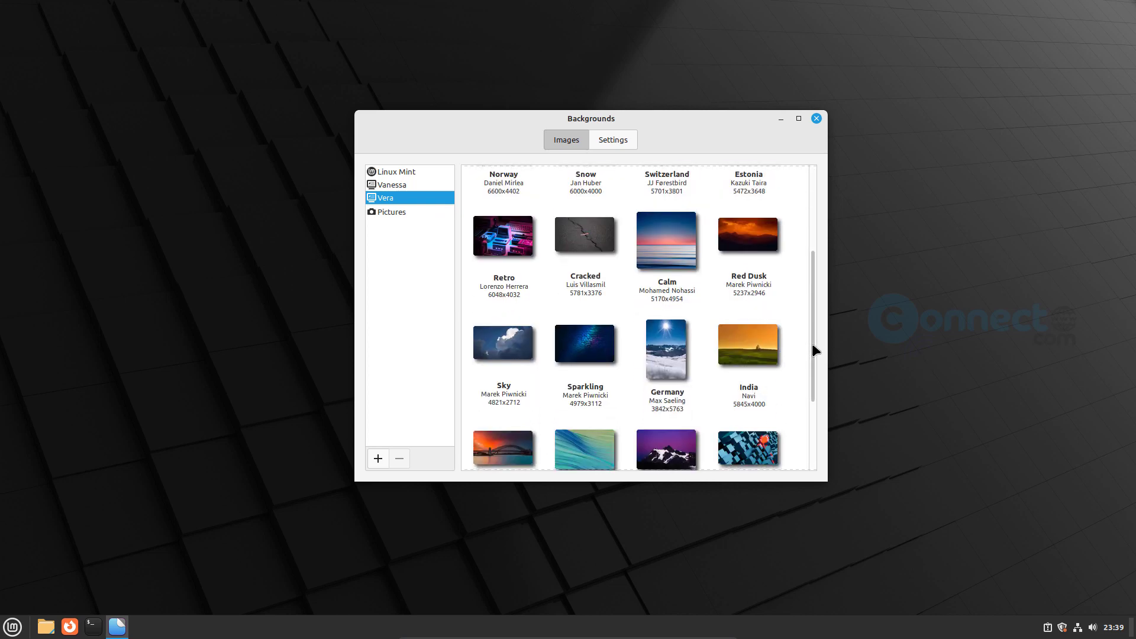
{"action": "left_click", "coordinate": [816, 118]}
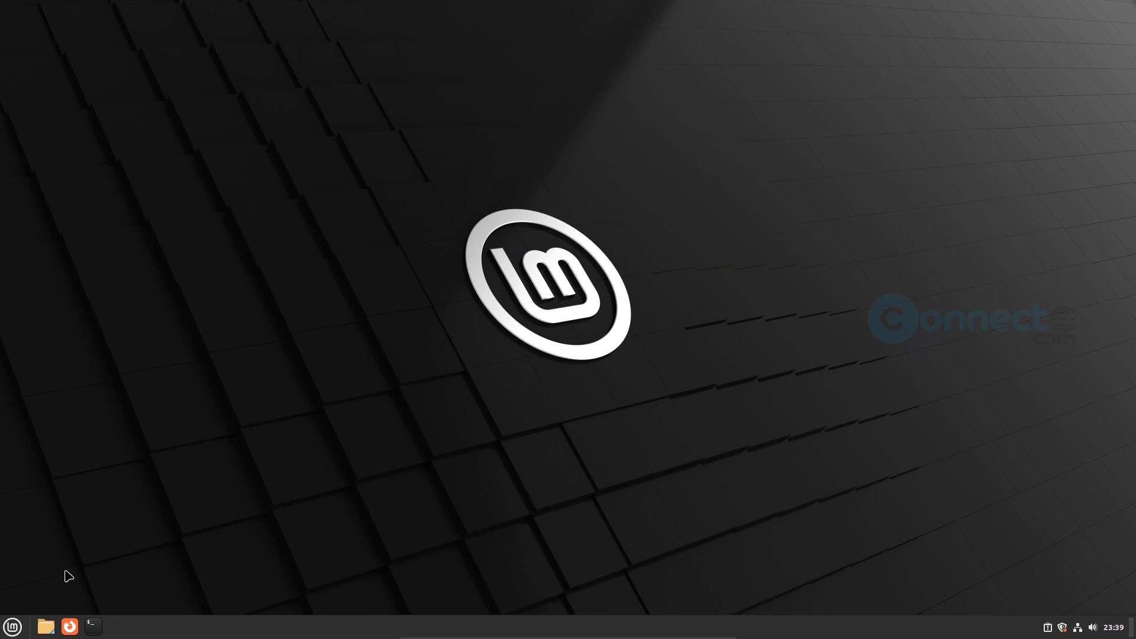
{"action": "left_click", "coordinate": [13, 628]}
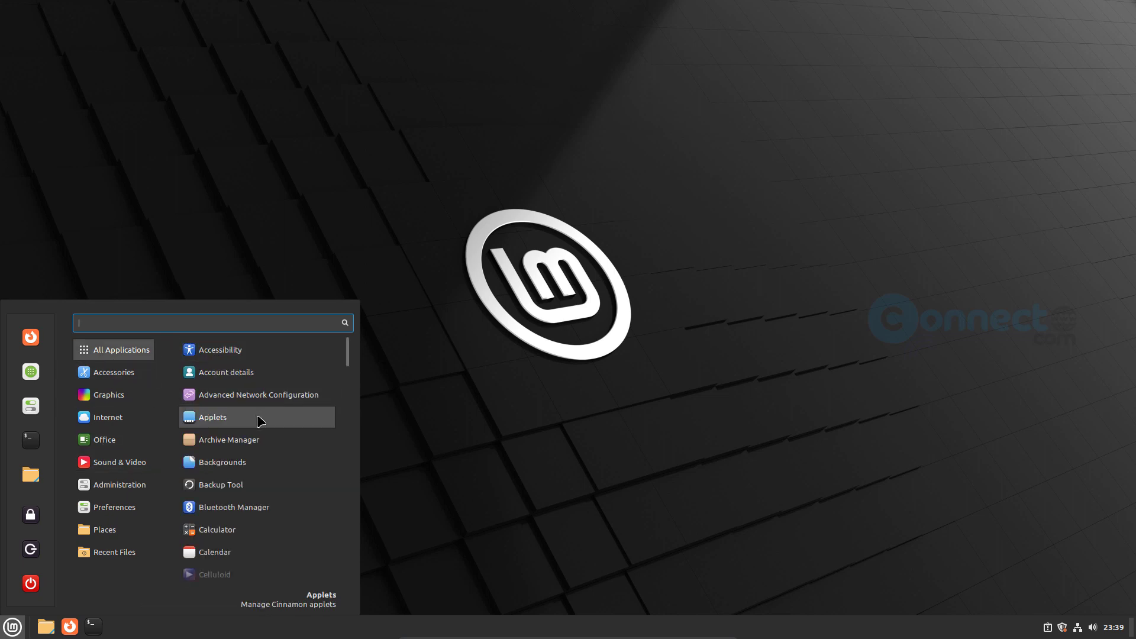
{"action": "left_click", "coordinate": [260, 420]}
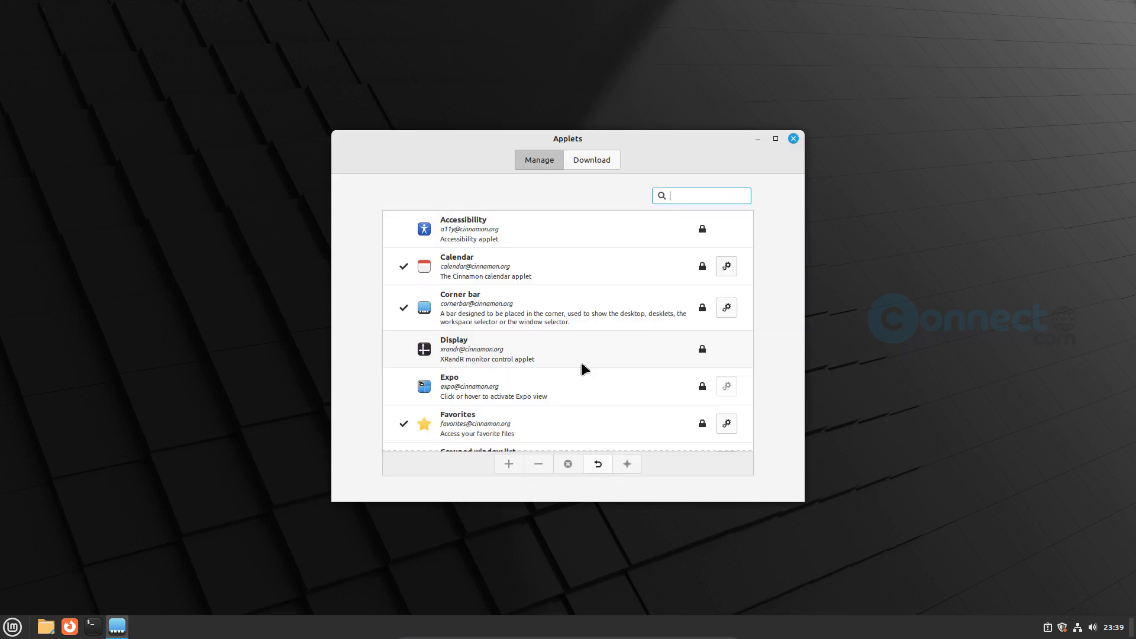
{"action": "scroll", "coordinate": [662, 291], "scroll_direction": "down", "scroll_amount": 3}
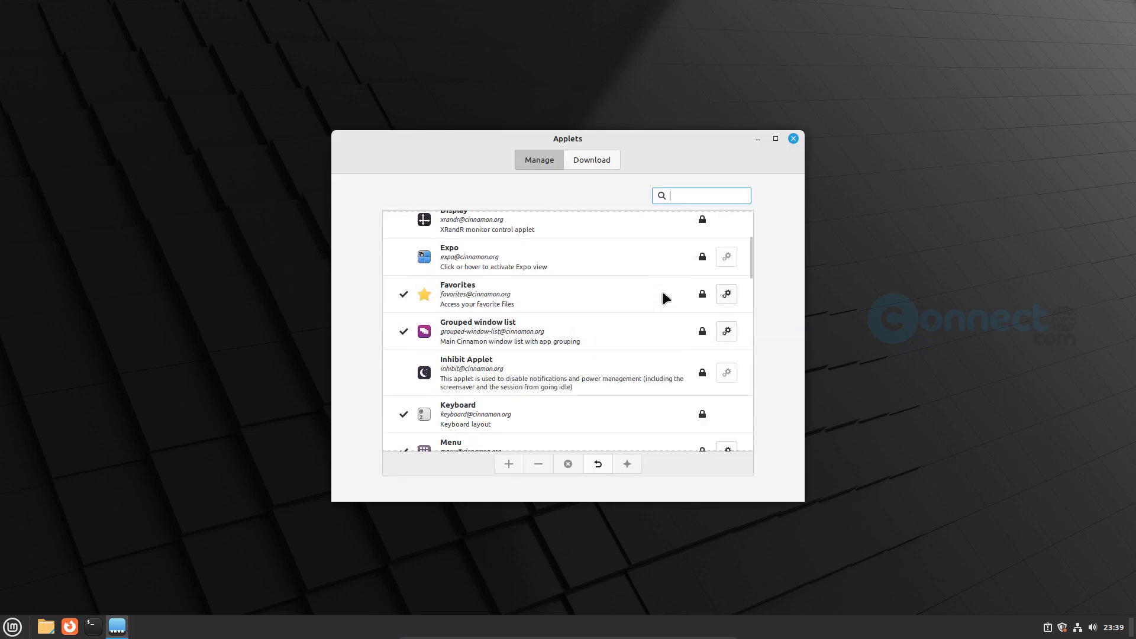
{"action": "scroll", "coordinate": [662, 291], "scroll_direction": "down", "scroll_amount": 13}
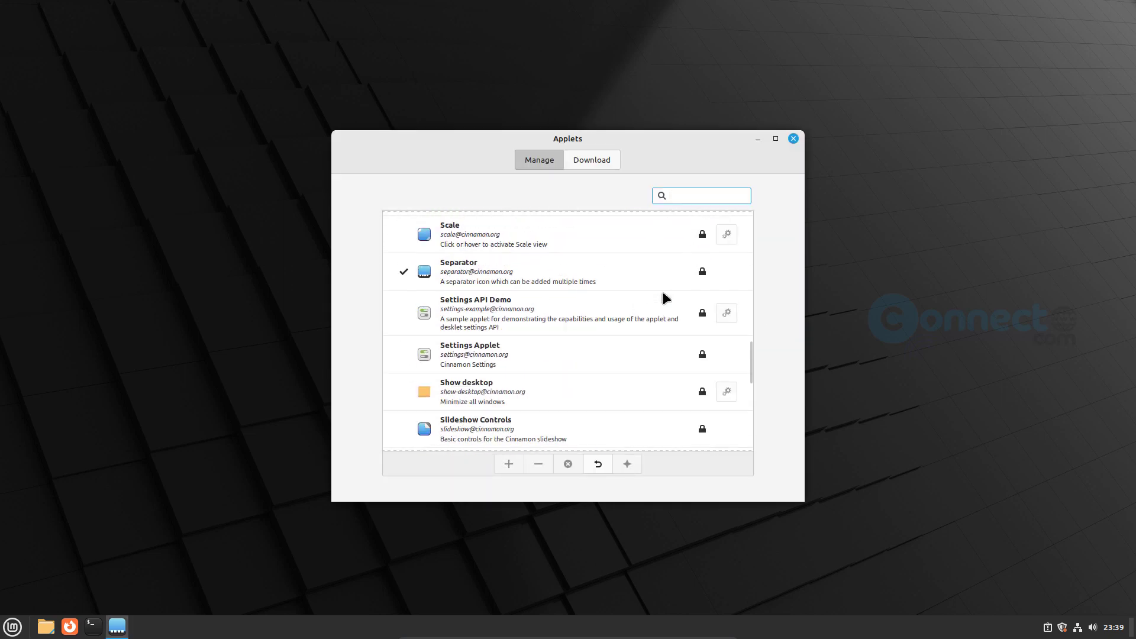
{"action": "scroll", "coordinate": [662, 291], "scroll_direction": "down", "scroll_amount": 6}
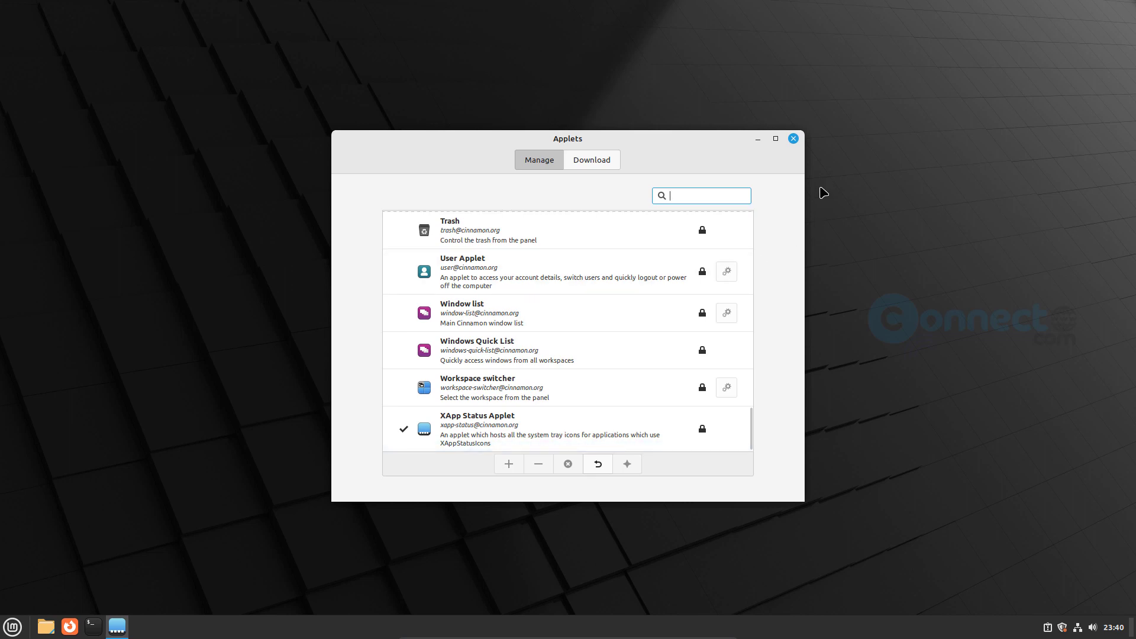
{"action": "left_click", "coordinate": [793, 138]}
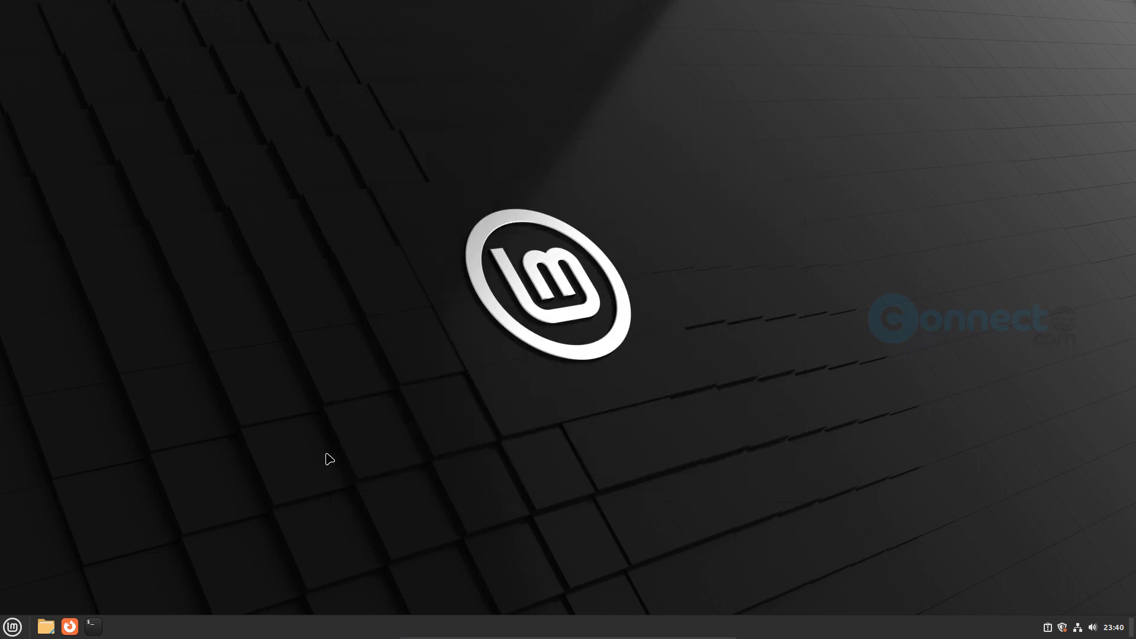
- Untick 'Tell Mozilla about this crash' and quit Firefox from the Crash Reporter
{"action": "left_click", "coordinate": [12, 626]}
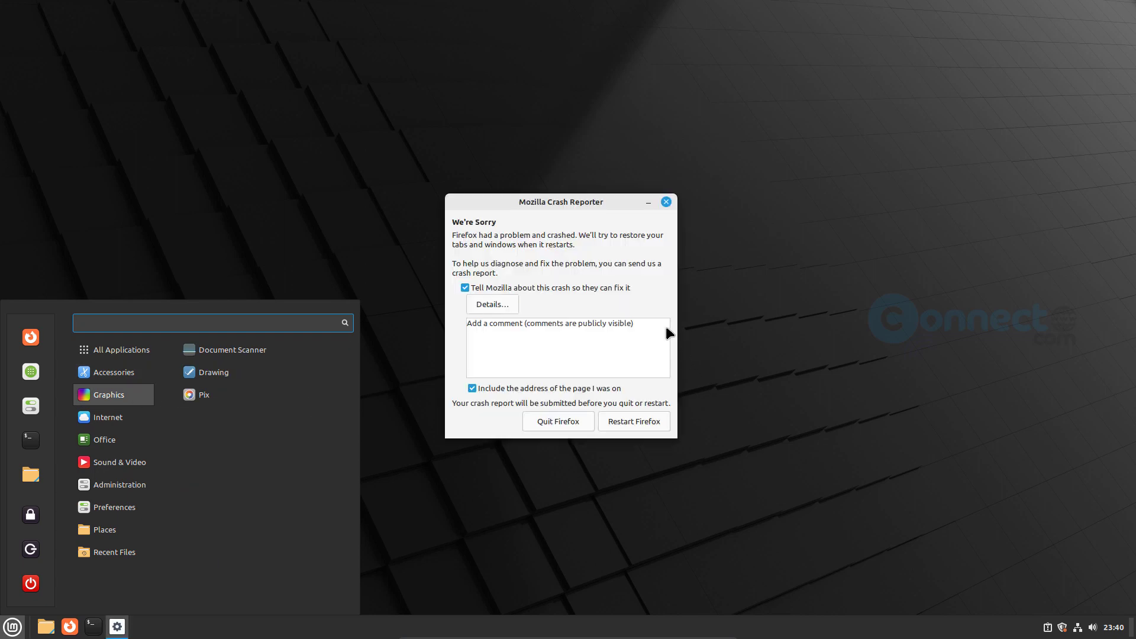
{"action": "left_click", "coordinate": [645, 266]}
{"action": "left_click", "coordinate": [465, 288]}
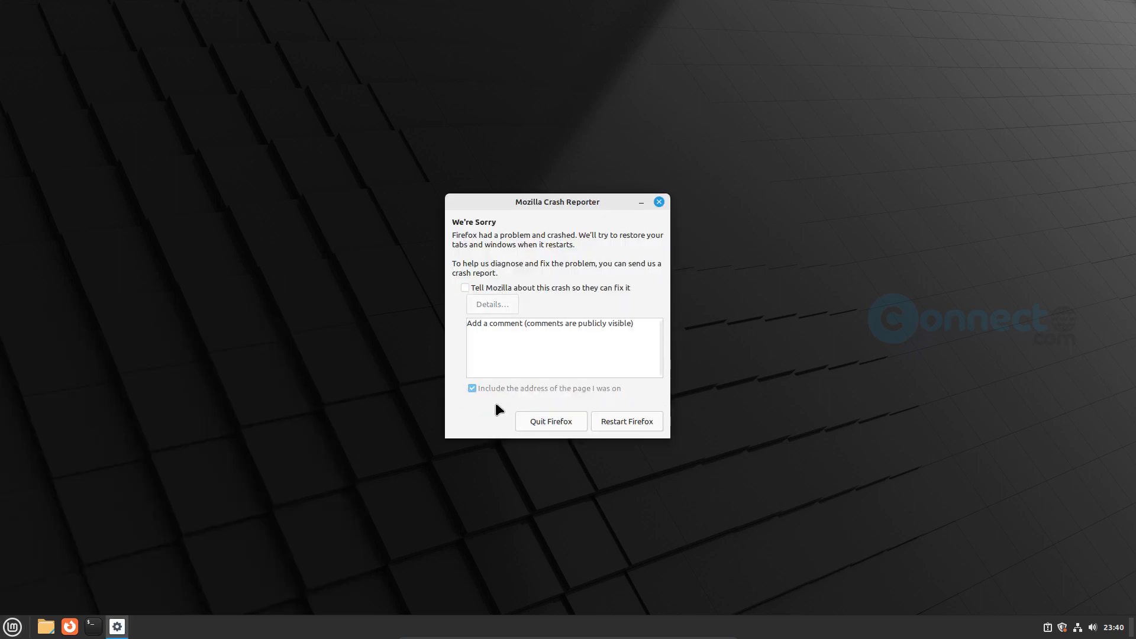
{"action": "left_click", "coordinate": [551, 422]}
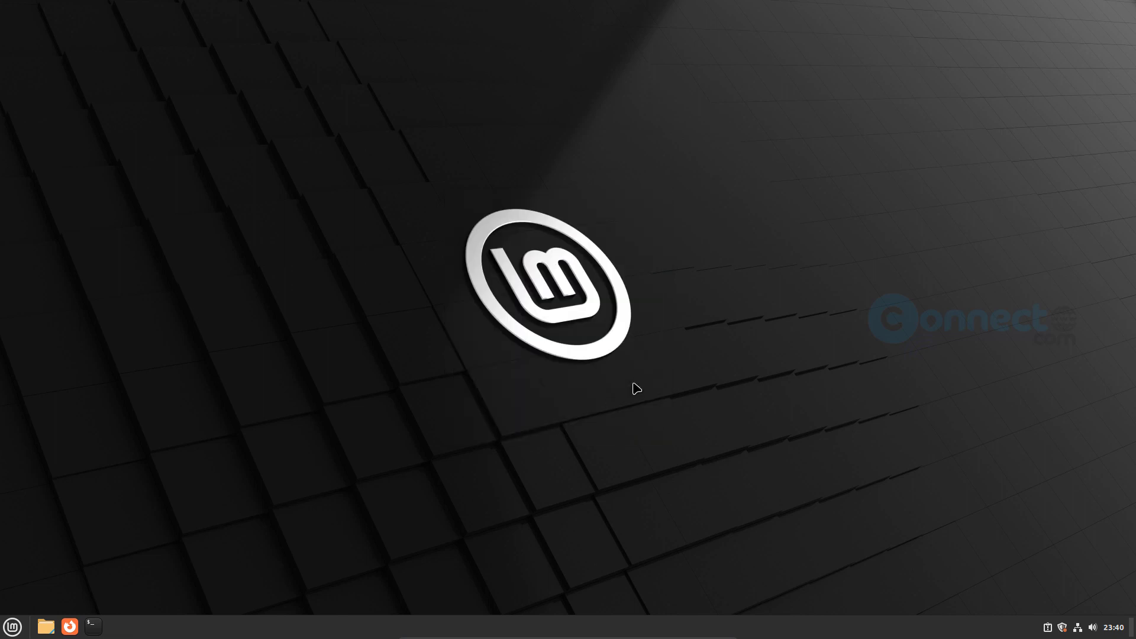
{"action": "left_click", "coordinate": [12, 626]}
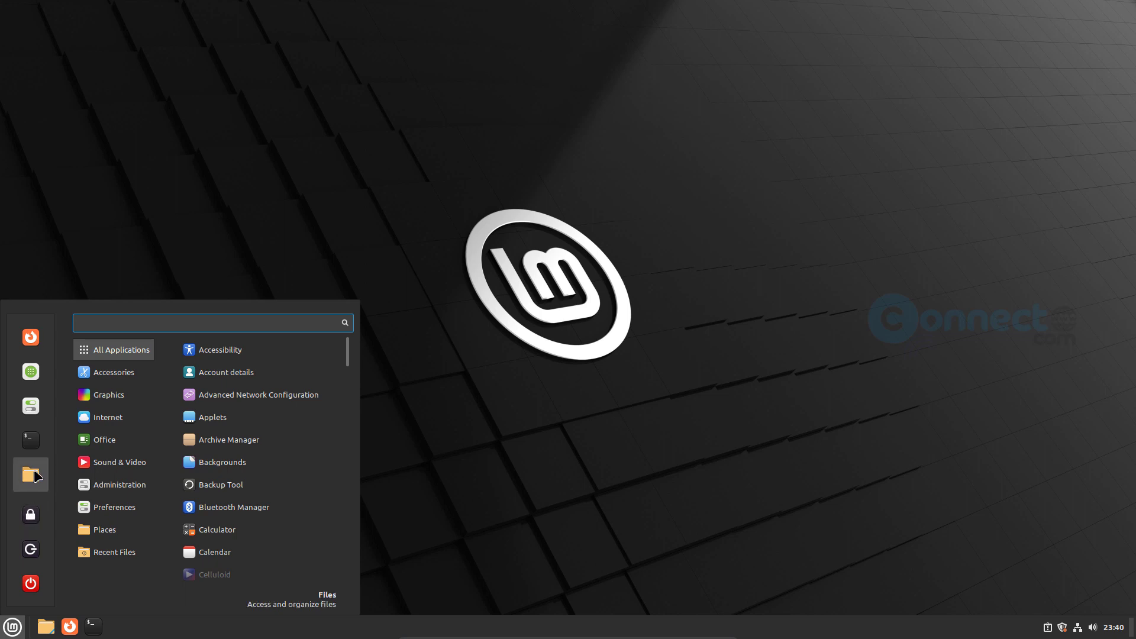
- Briefly open and close Files, then launch Themes from the Preferences list
{"action": "left_click", "coordinate": [30, 473]}
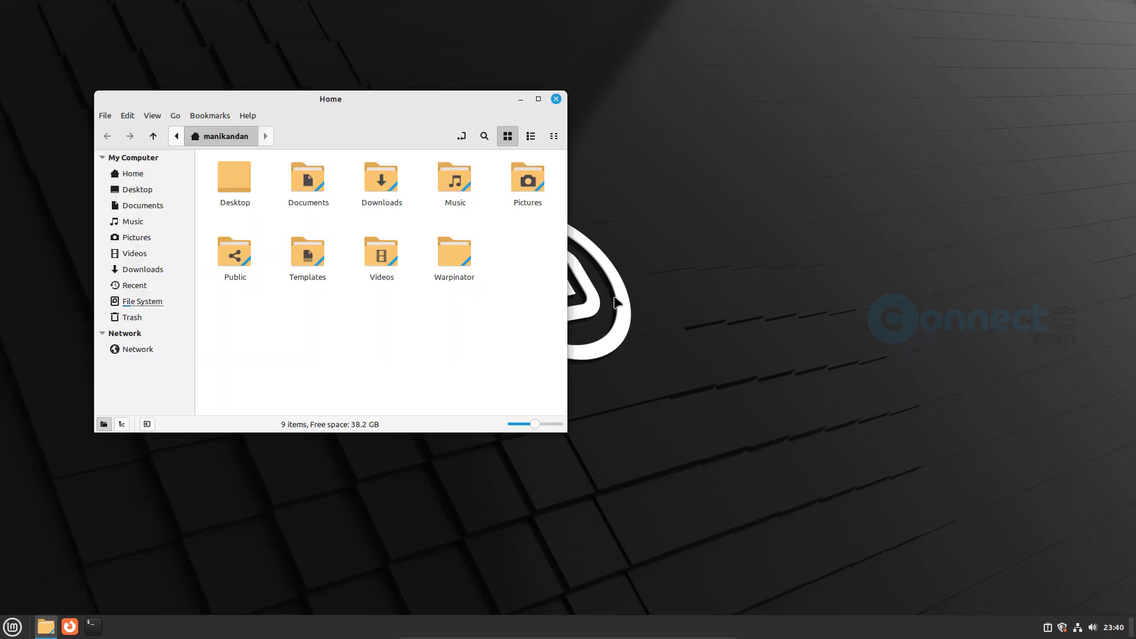
{"action": "left_click", "coordinate": [556, 99]}
{"action": "left_click", "coordinate": [13, 627]}
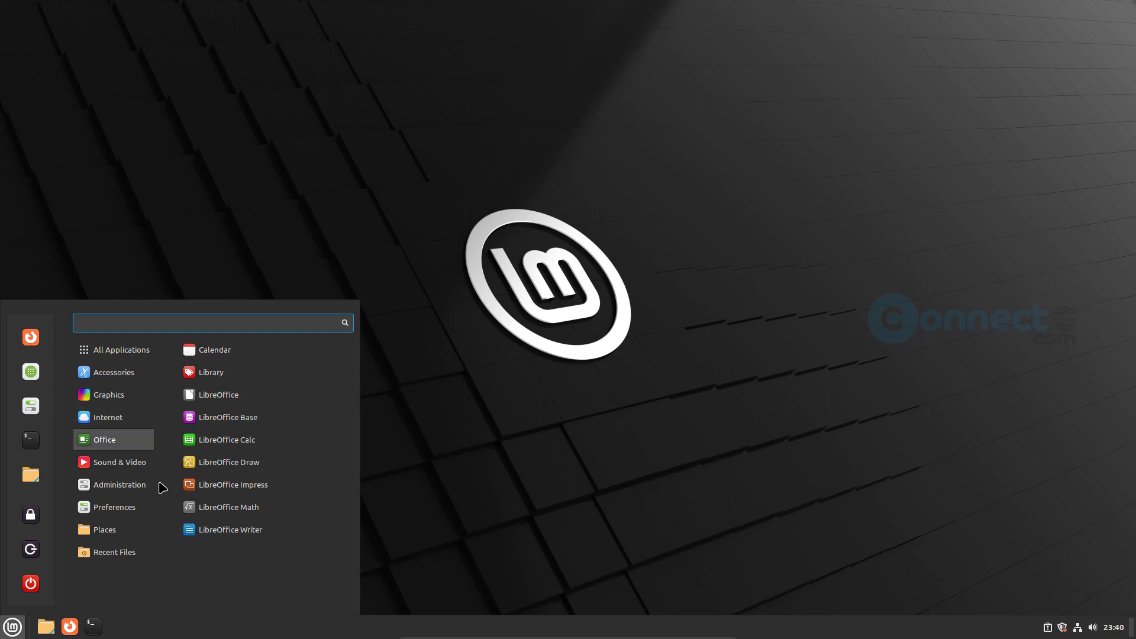
{"action": "mouse_move", "coordinate": [148, 508]}
{"action": "scroll", "coordinate": [302, 376], "scroll_direction": "down", "scroll_amount": 3}
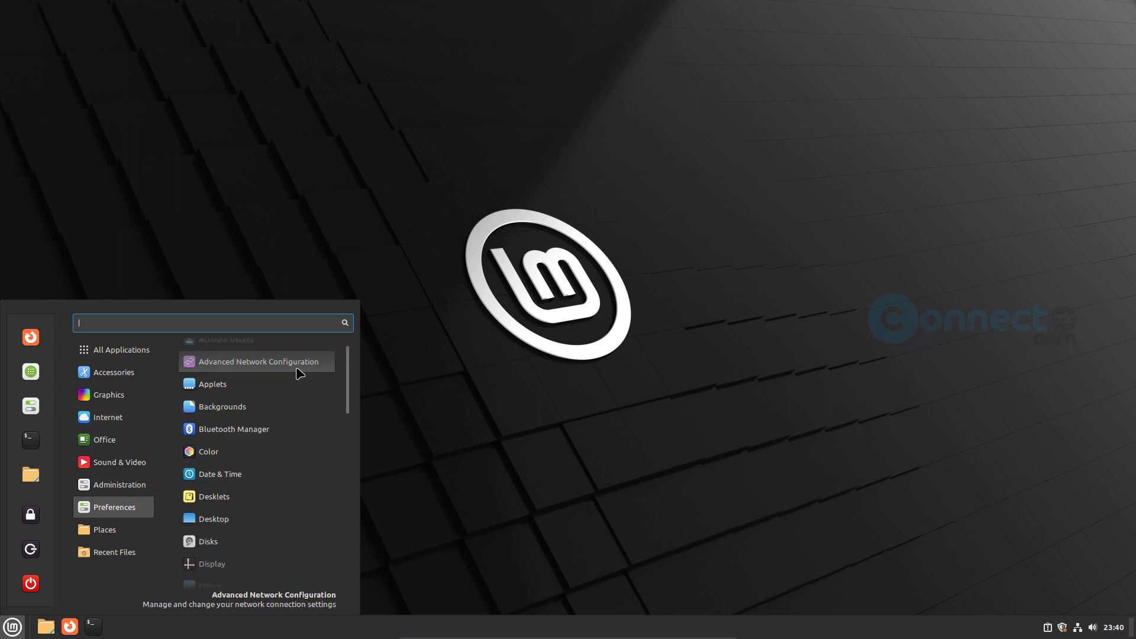
{"action": "scroll", "coordinate": [300, 378], "scroll_direction": "down", "scroll_amount": 6}
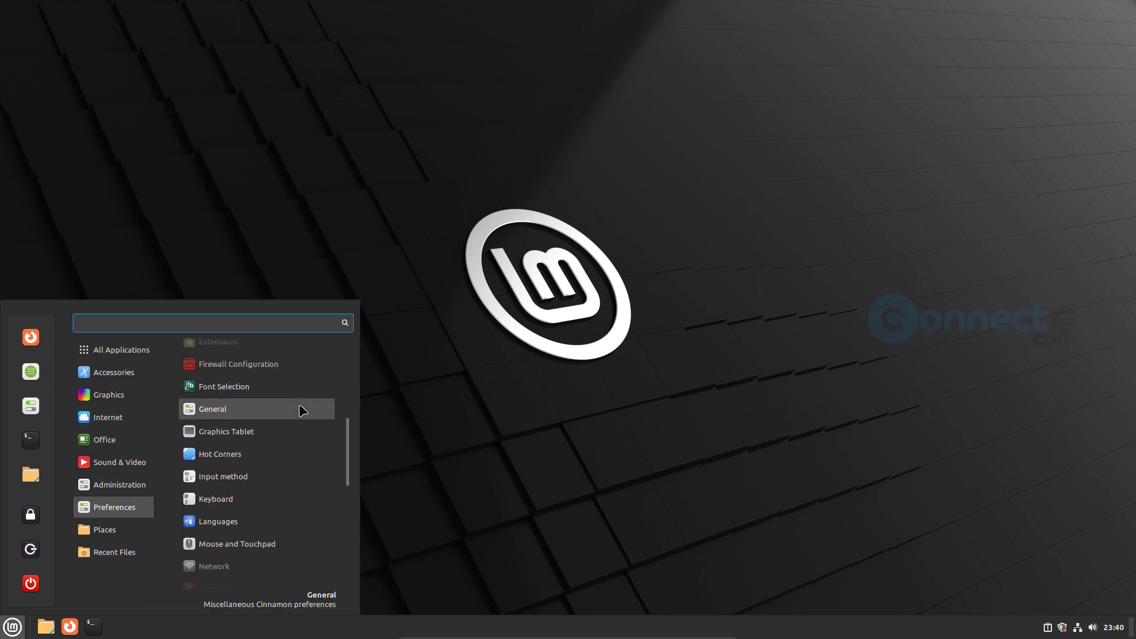
{"action": "scroll", "coordinate": [302, 423], "scroll_direction": "down", "scroll_amount": 5}
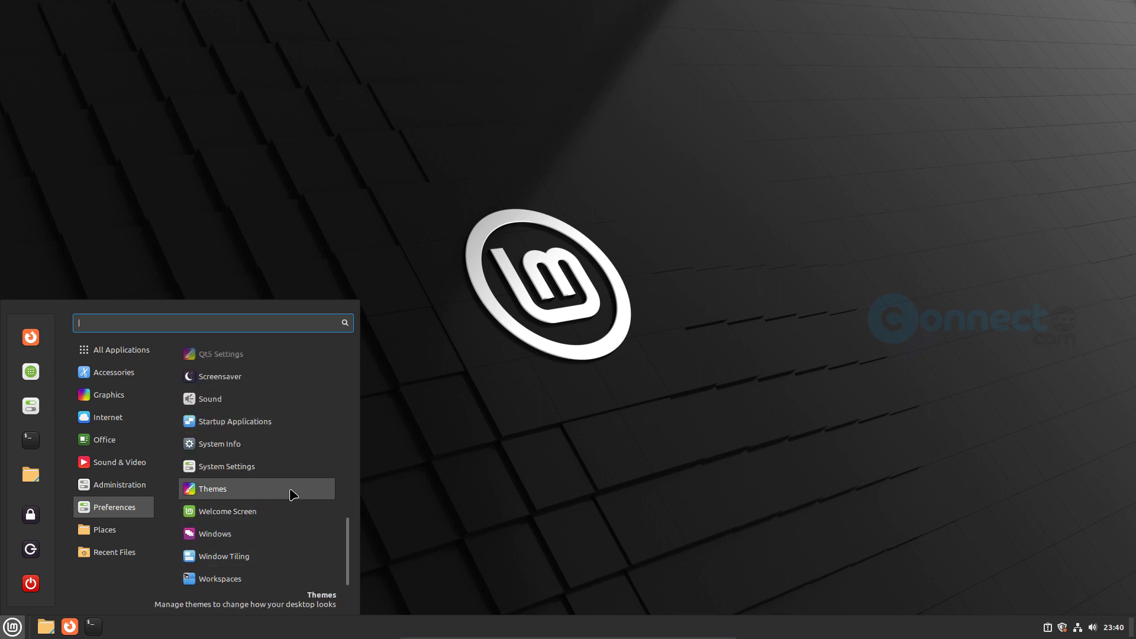
{"action": "left_click", "coordinate": [293, 494]}
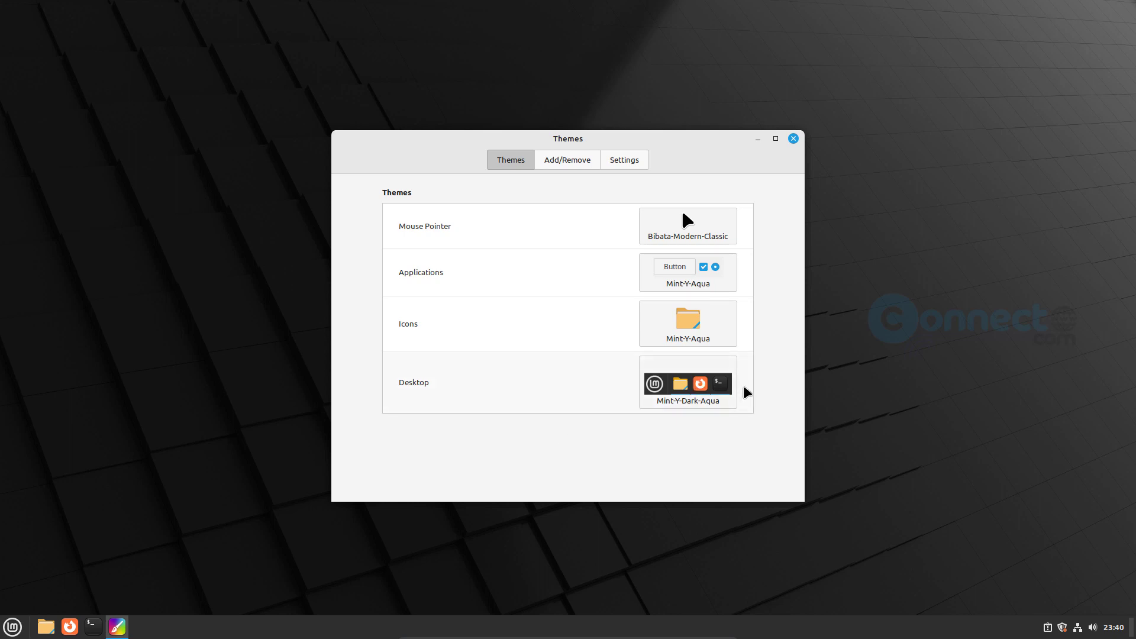
- Browse the icon themes leaving Mint-Y-Aqua selected, then open the desktop theme chooser
{"action": "left_click", "coordinate": [710, 332]}
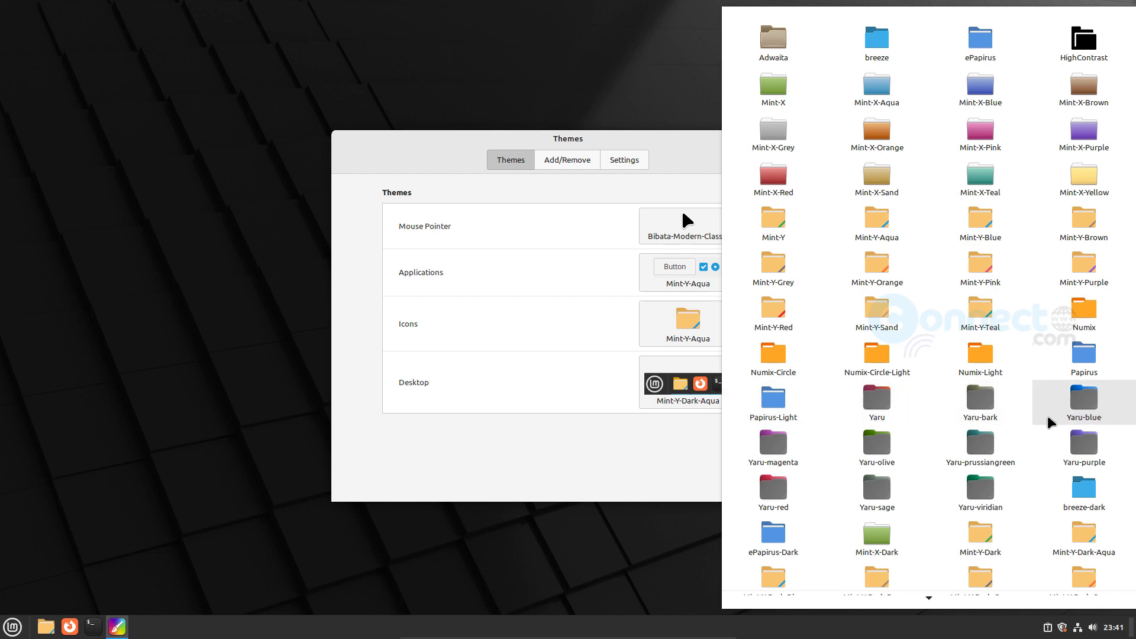
{"action": "scroll", "coordinate": [859, 504], "scroll_direction": "down", "scroll_amount": 5}
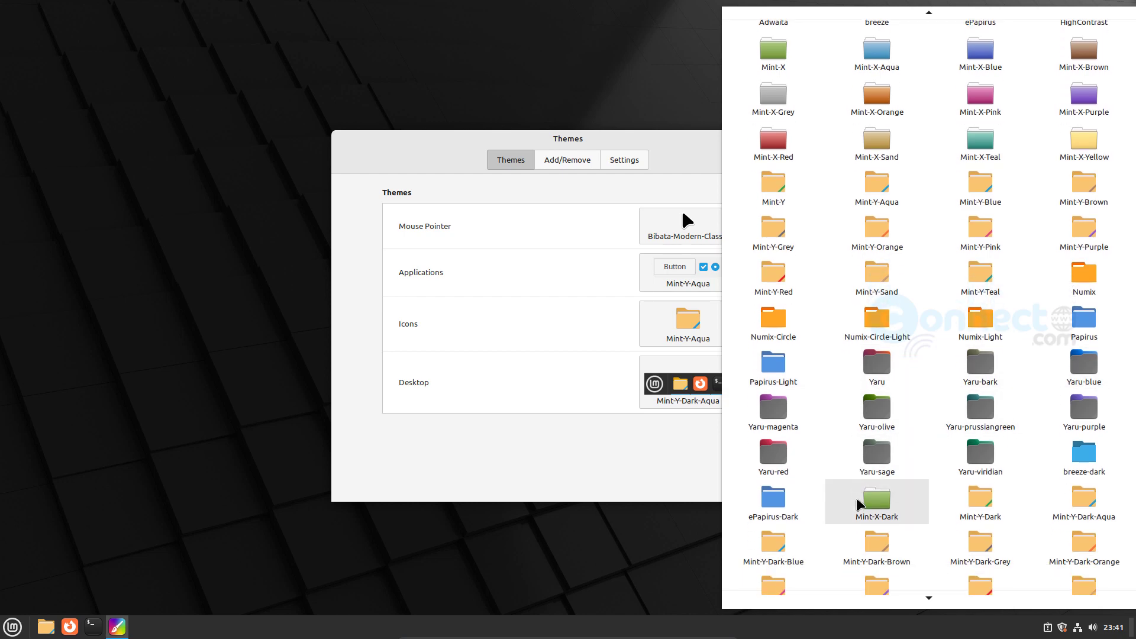
{"action": "scroll", "coordinate": [859, 504], "scroll_direction": "down", "scroll_amount": 3}
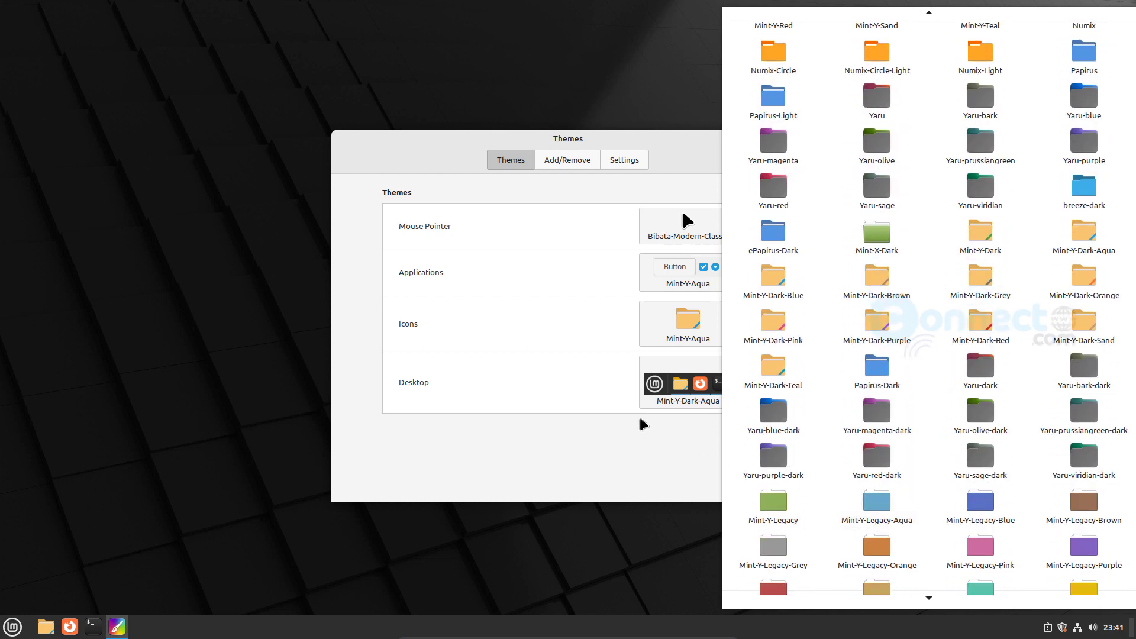
{"action": "left_click", "coordinate": [624, 386]}
{"action": "left_click", "coordinate": [690, 365]}
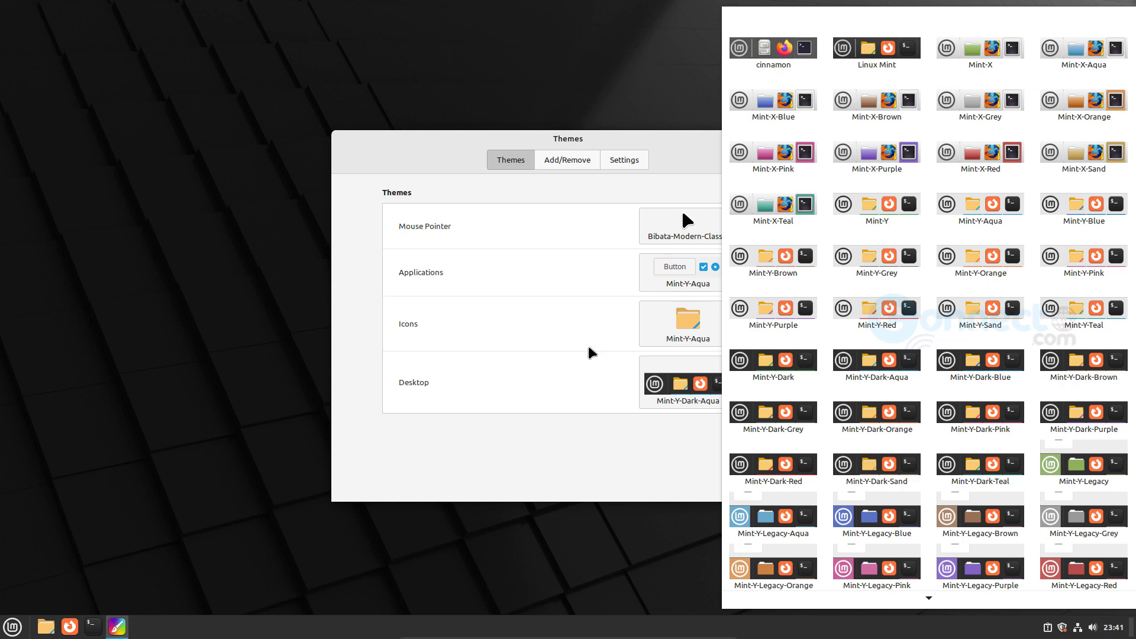
- Close the desktop, pointer and application theme choosers unchanged, then go to Add/Remove
{"action": "left_click", "coordinate": [570, 342]}
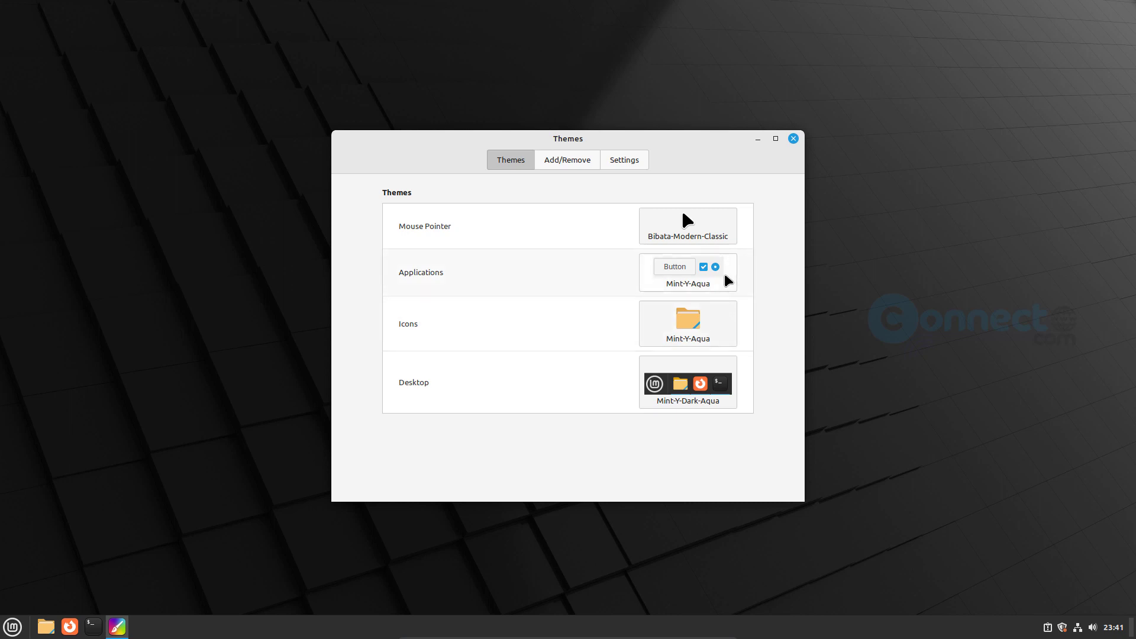
{"action": "left_click", "coordinate": [722, 229]}
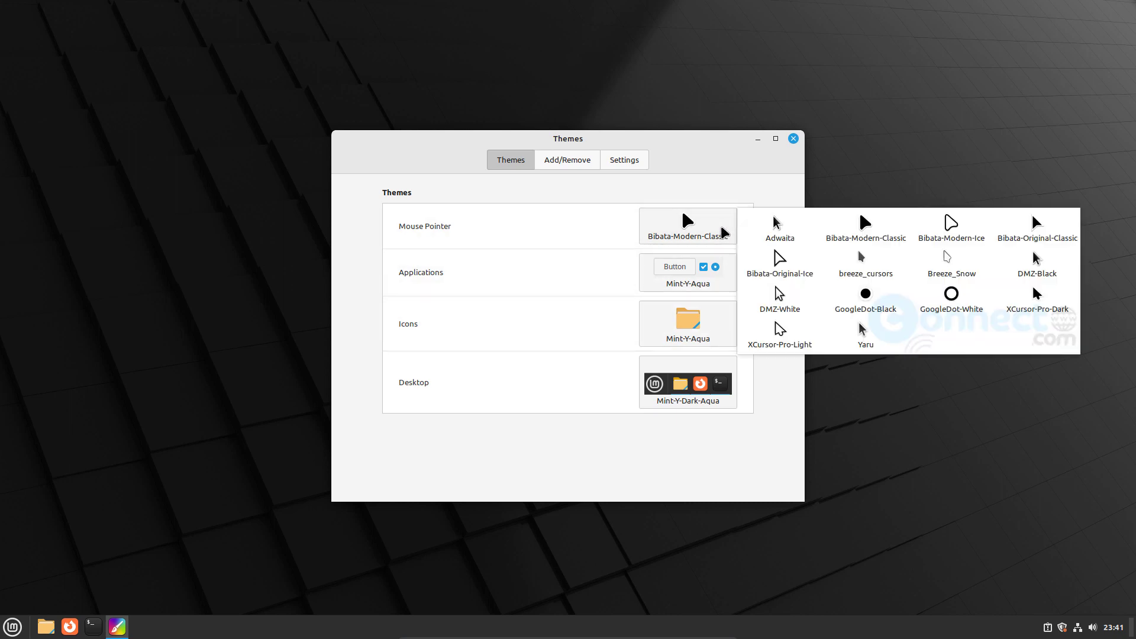
{"action": "left_click", "coordinate": [721, 266]}
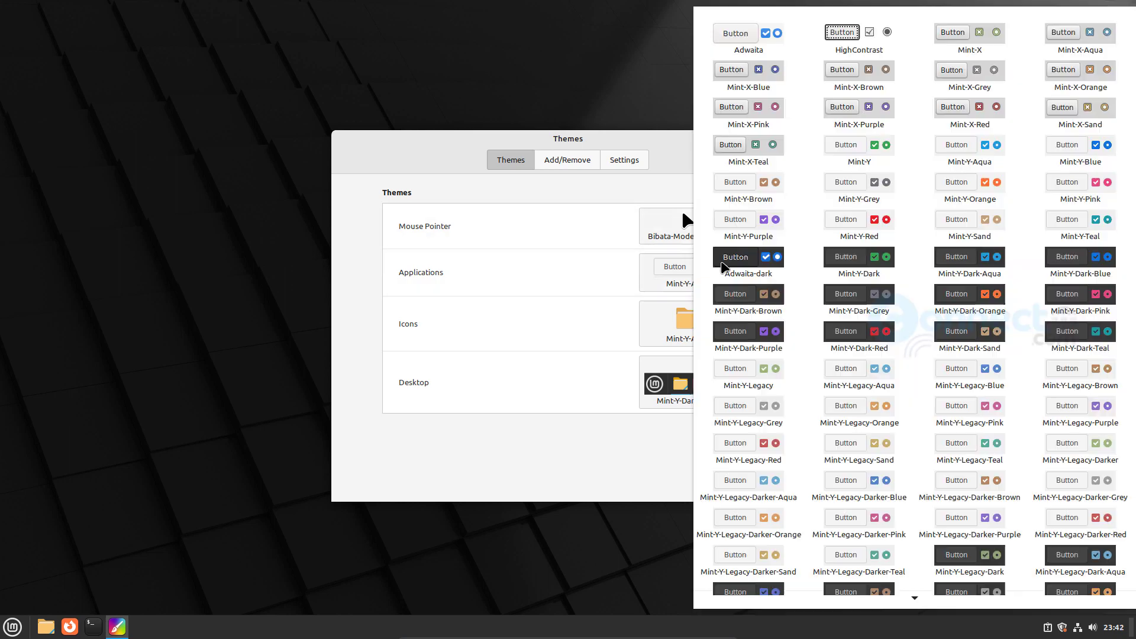
{"action": "left_click", "coordinate": [625, 269]}
{"action": "left_click", "coordinate": [585, 167]}
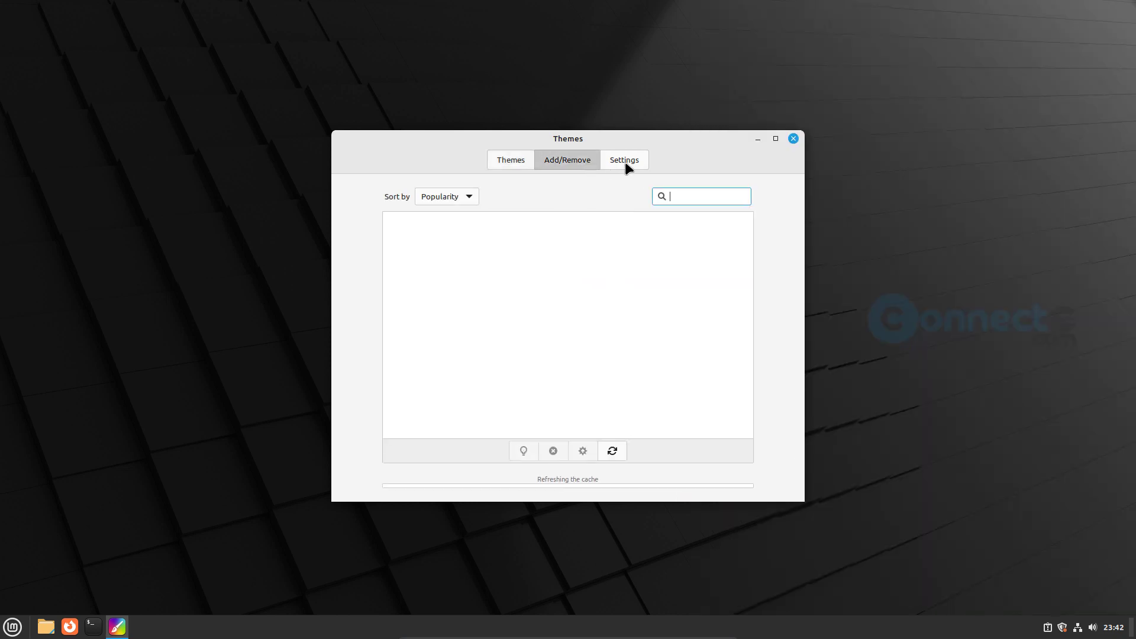
- Open the Themes Settings page, then force-quit the Themes window when it stops responding
{"action": "left_click", "coordinate": [625, 166]}
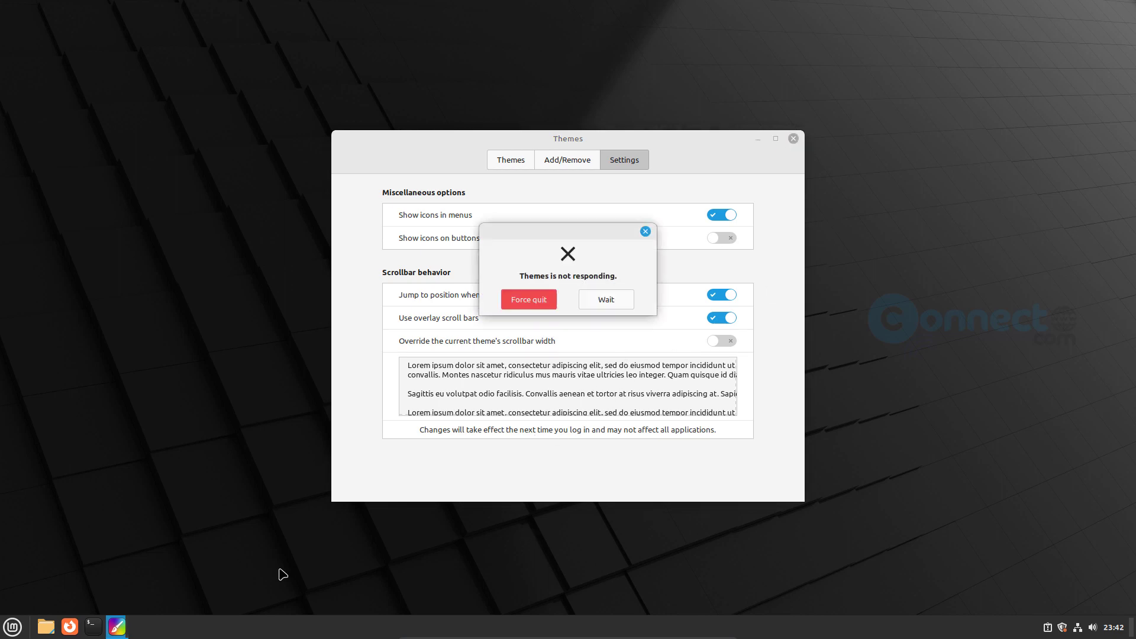
{"action": "left_click", "coordinate": [13, 626]}
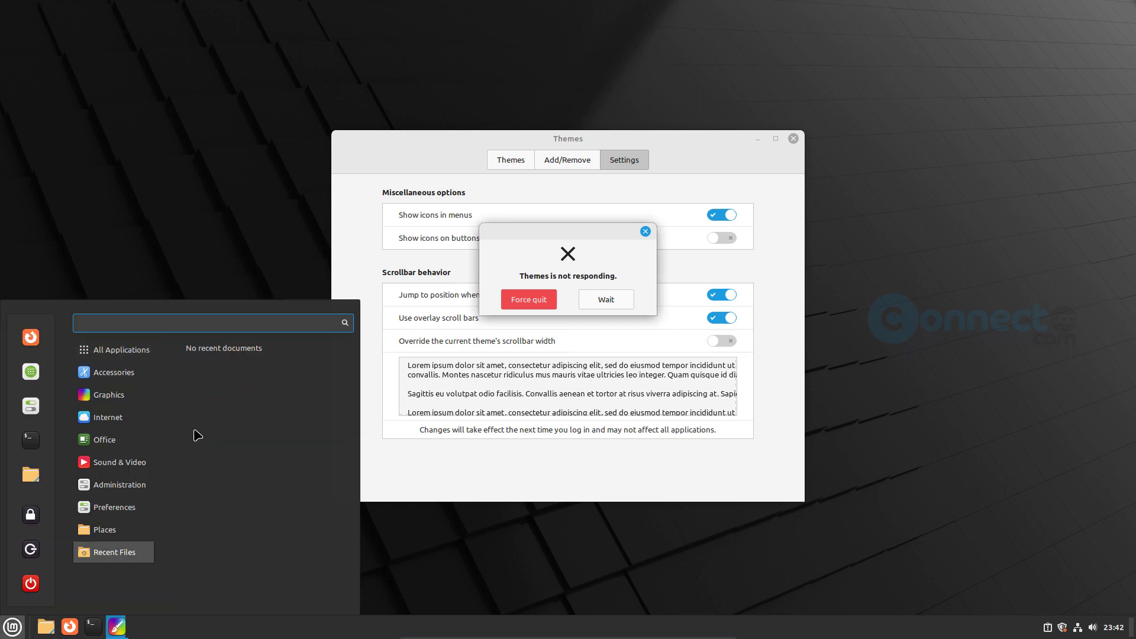
{"action": "left_click", "coordinate": [726, 535]}
{"action": "left_click", "coordinate": [539, 300]}
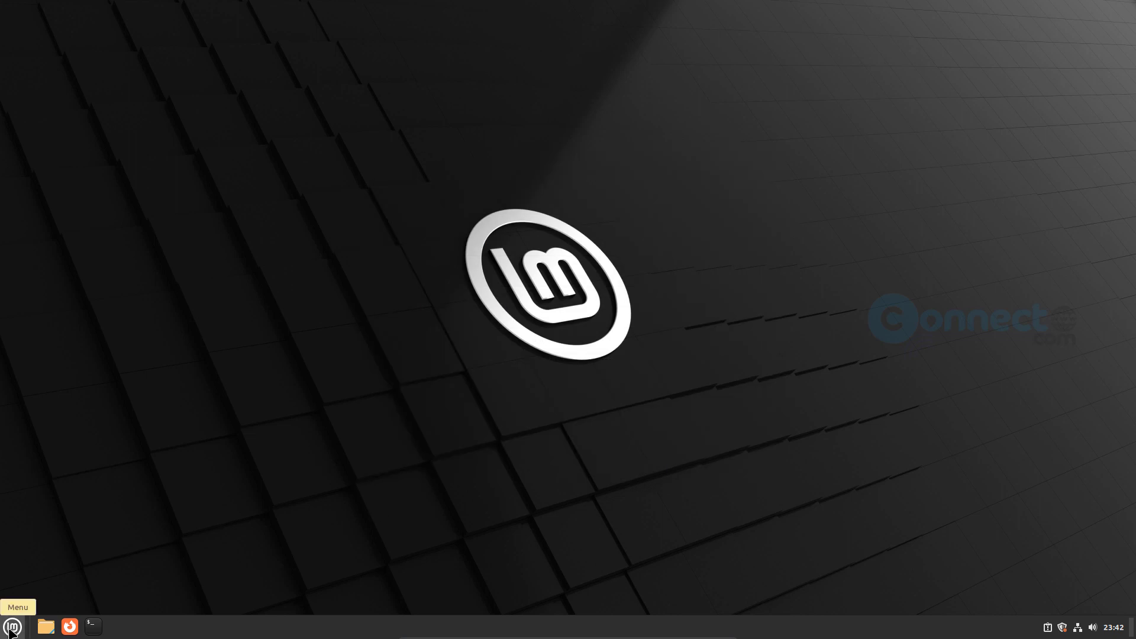
- Shut down Linux Mint from the application menu's Quit option
{"action": "left_click", "coordinate": [12, 628]}
{"action": "left_click", "coordinate": [28, 589]}
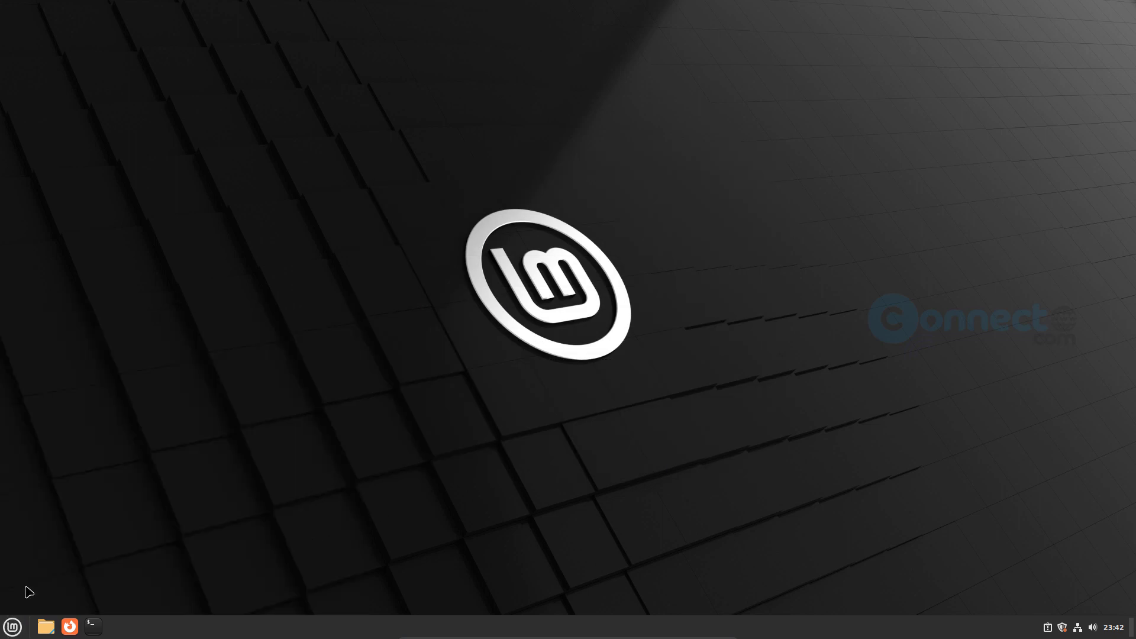
{"action": "left_click", "coordinate": [656, 343]}
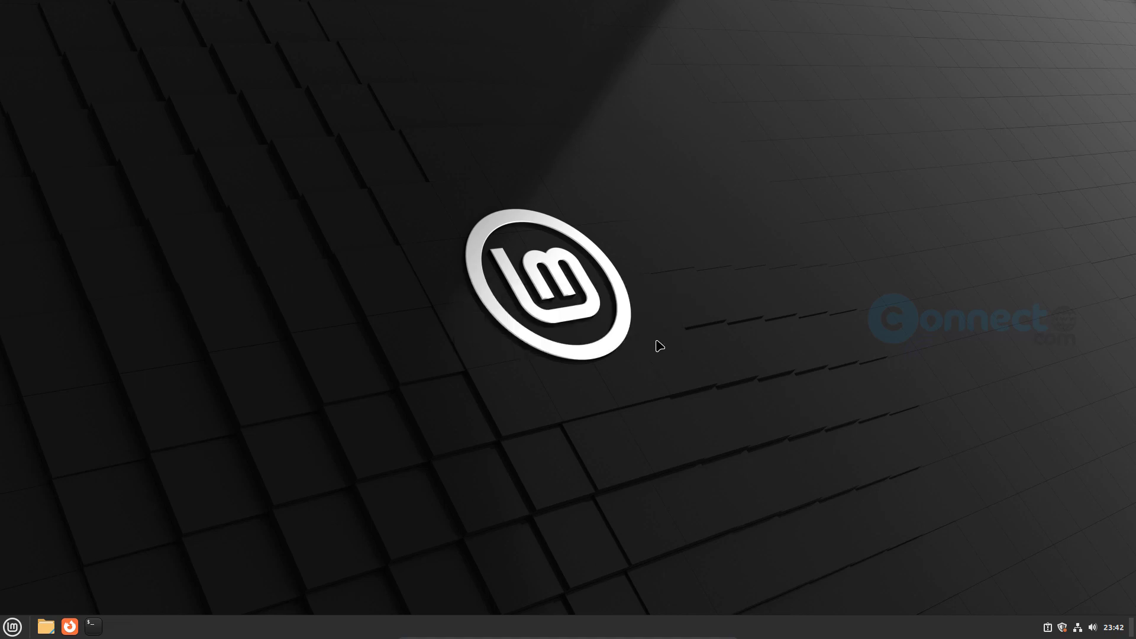